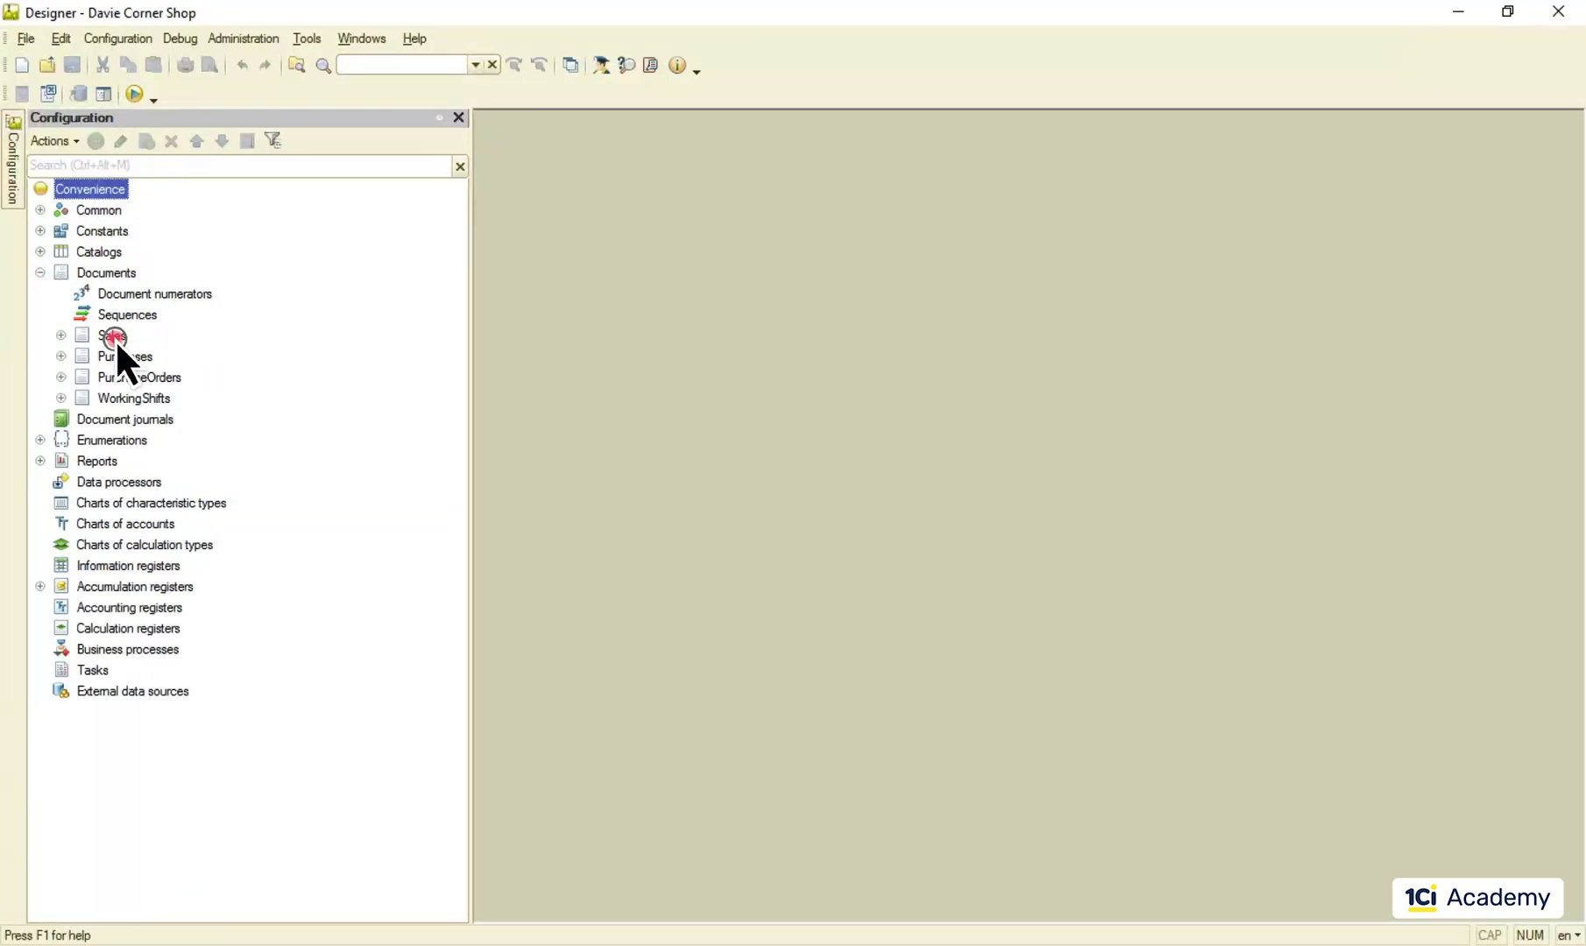
Step: Open the Sales document's Posting settings to view the Inventory and OrderedProducts accumulation registers
{"action": "double_click", "coordinate": [114, 335]}
{"action": "left_click", "coordinate": [143, 305]}
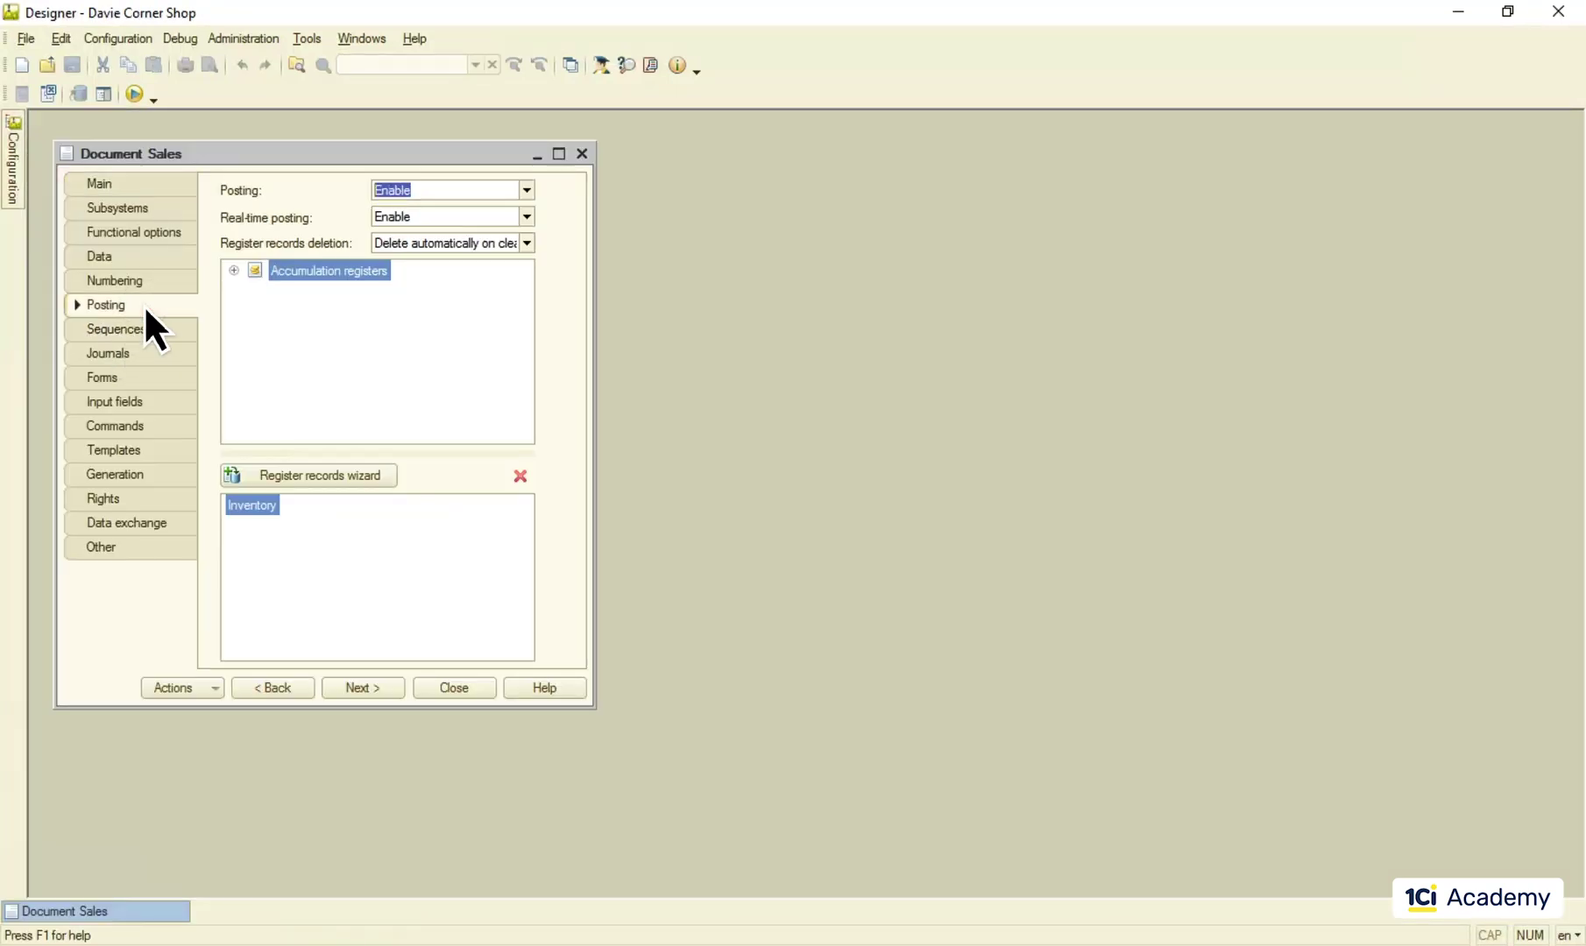
{"action": "left_click", "coordinate": [234, 270]}
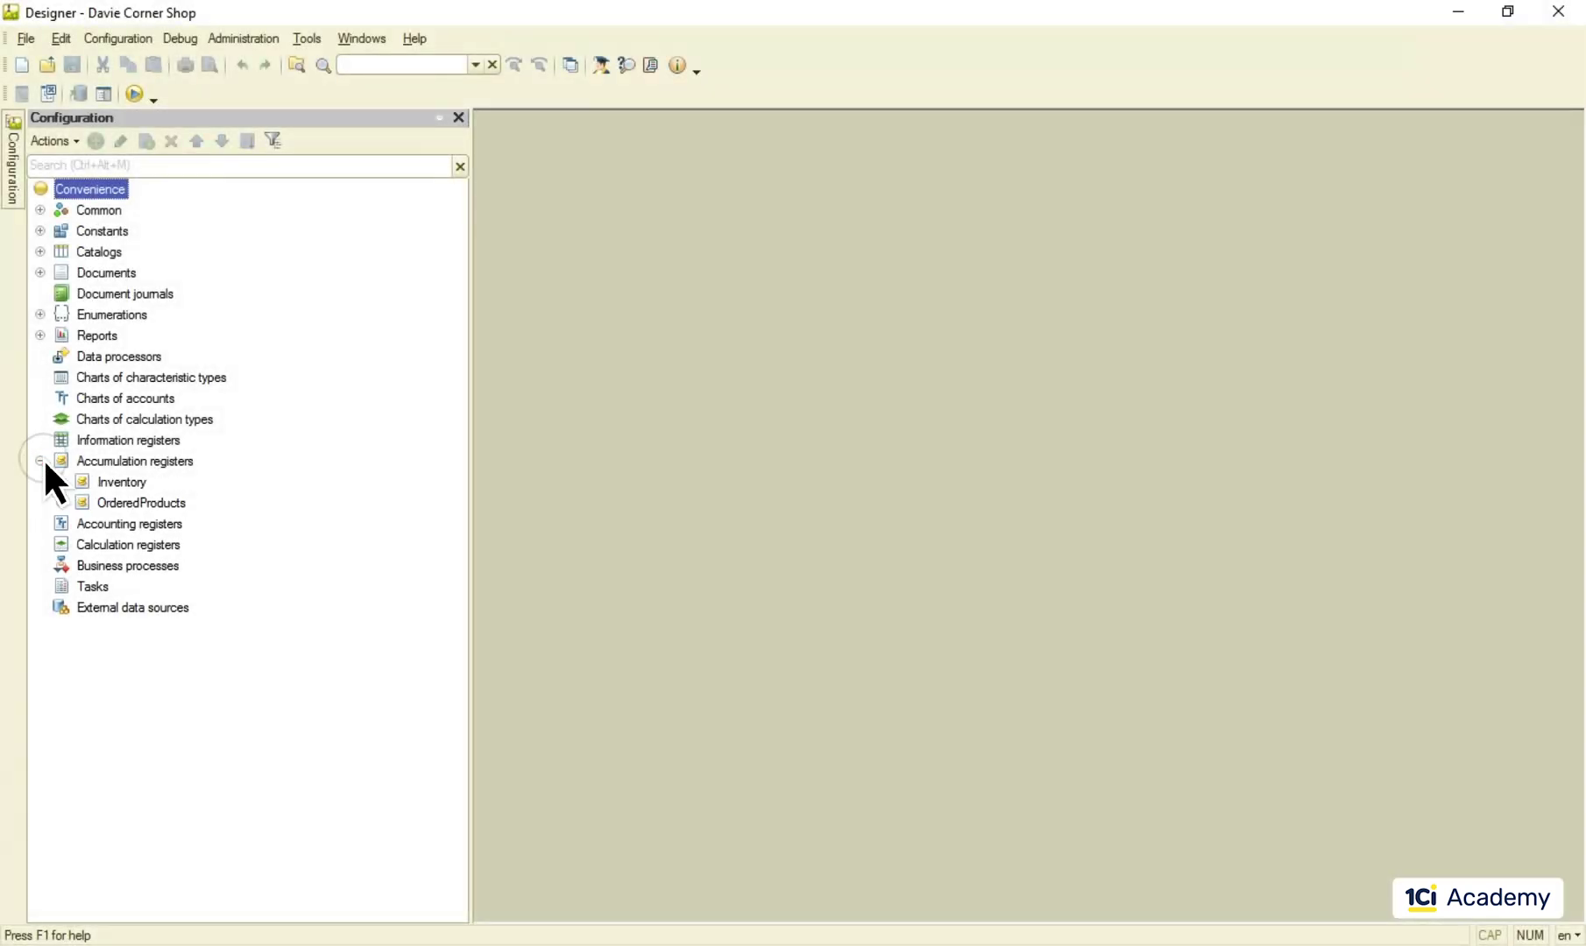
Step: Add a new accumulation register, AccumulationRegister1, and review its register type, keeping Balances
{"action": "right_click", "coordinate": [127, 460]}
{"action": "left_click", "coordinate": [213, 480]}
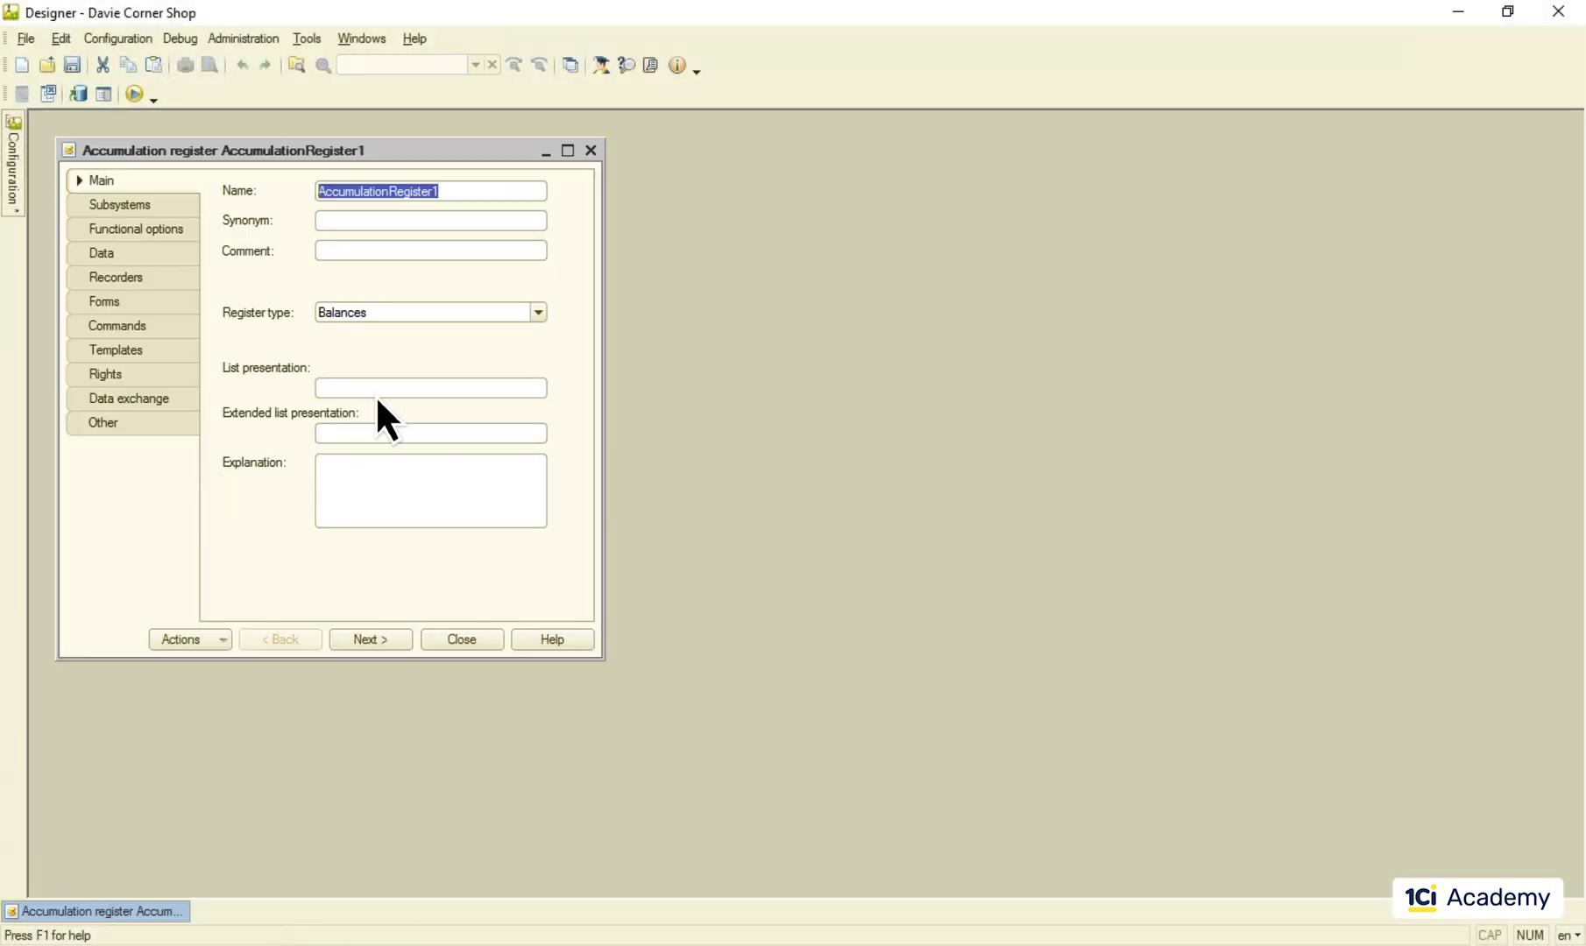
{"action": "left_click", "coordinate": [539, 312]}
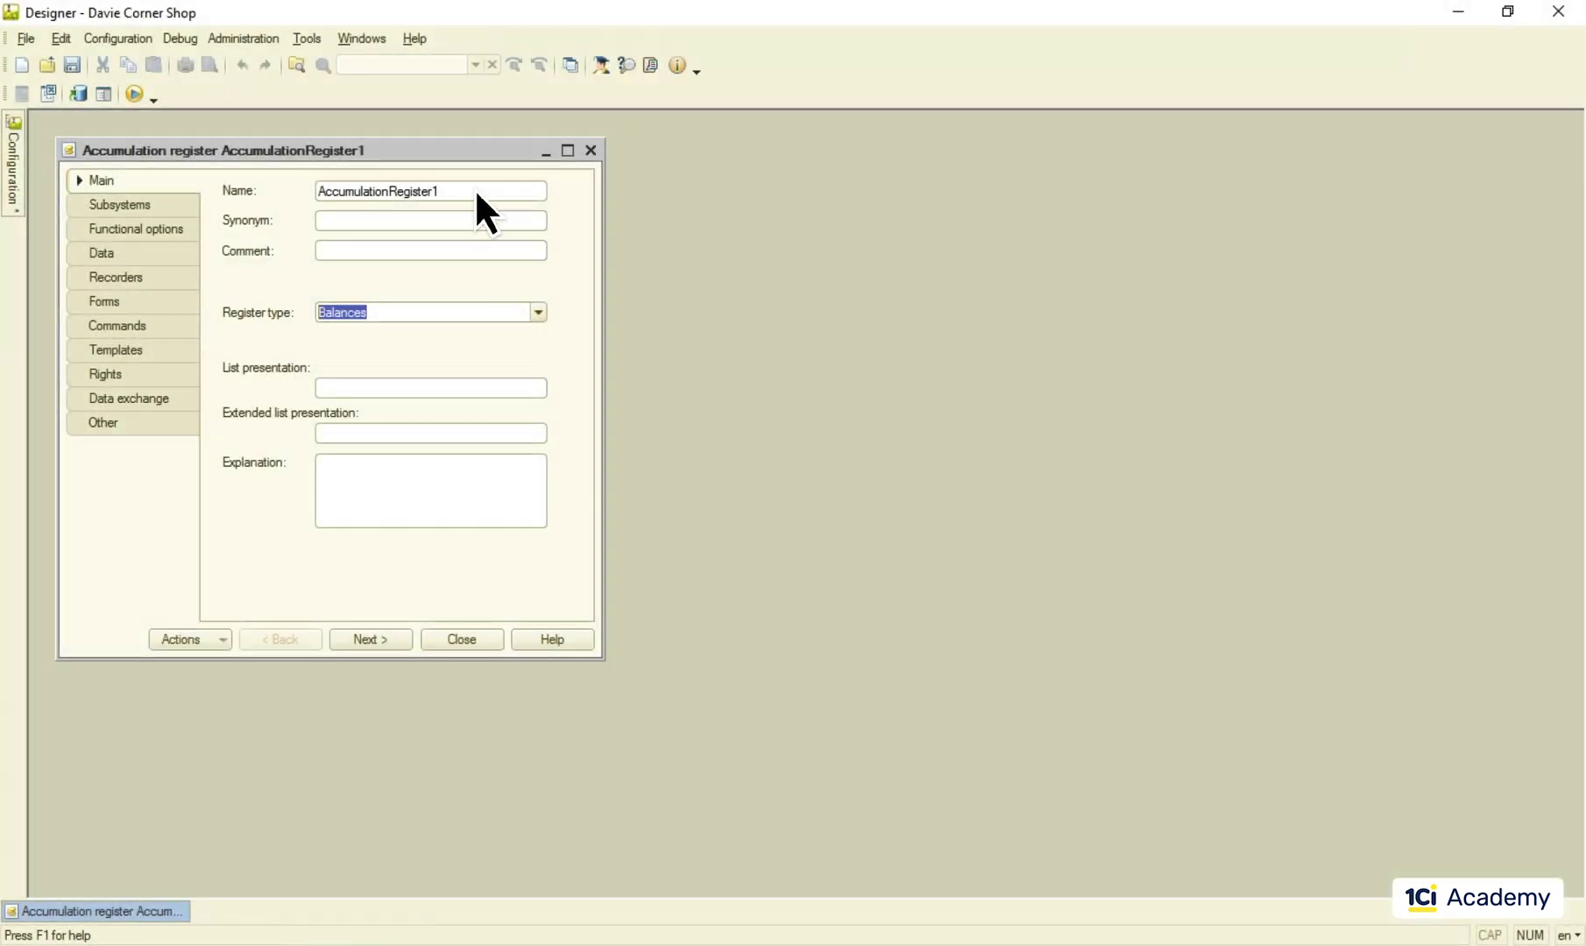
Step: Rename the new register to BalanceRegister2PlayWith
{"action": "double_click", "coordinate": [476, 193]}
{"action": "type", "text": "BalanceRegister2PlayWith"}
{"action": "key", "text": "Tab"}
{"action": "left_click", "coordinate": [414, 223]}
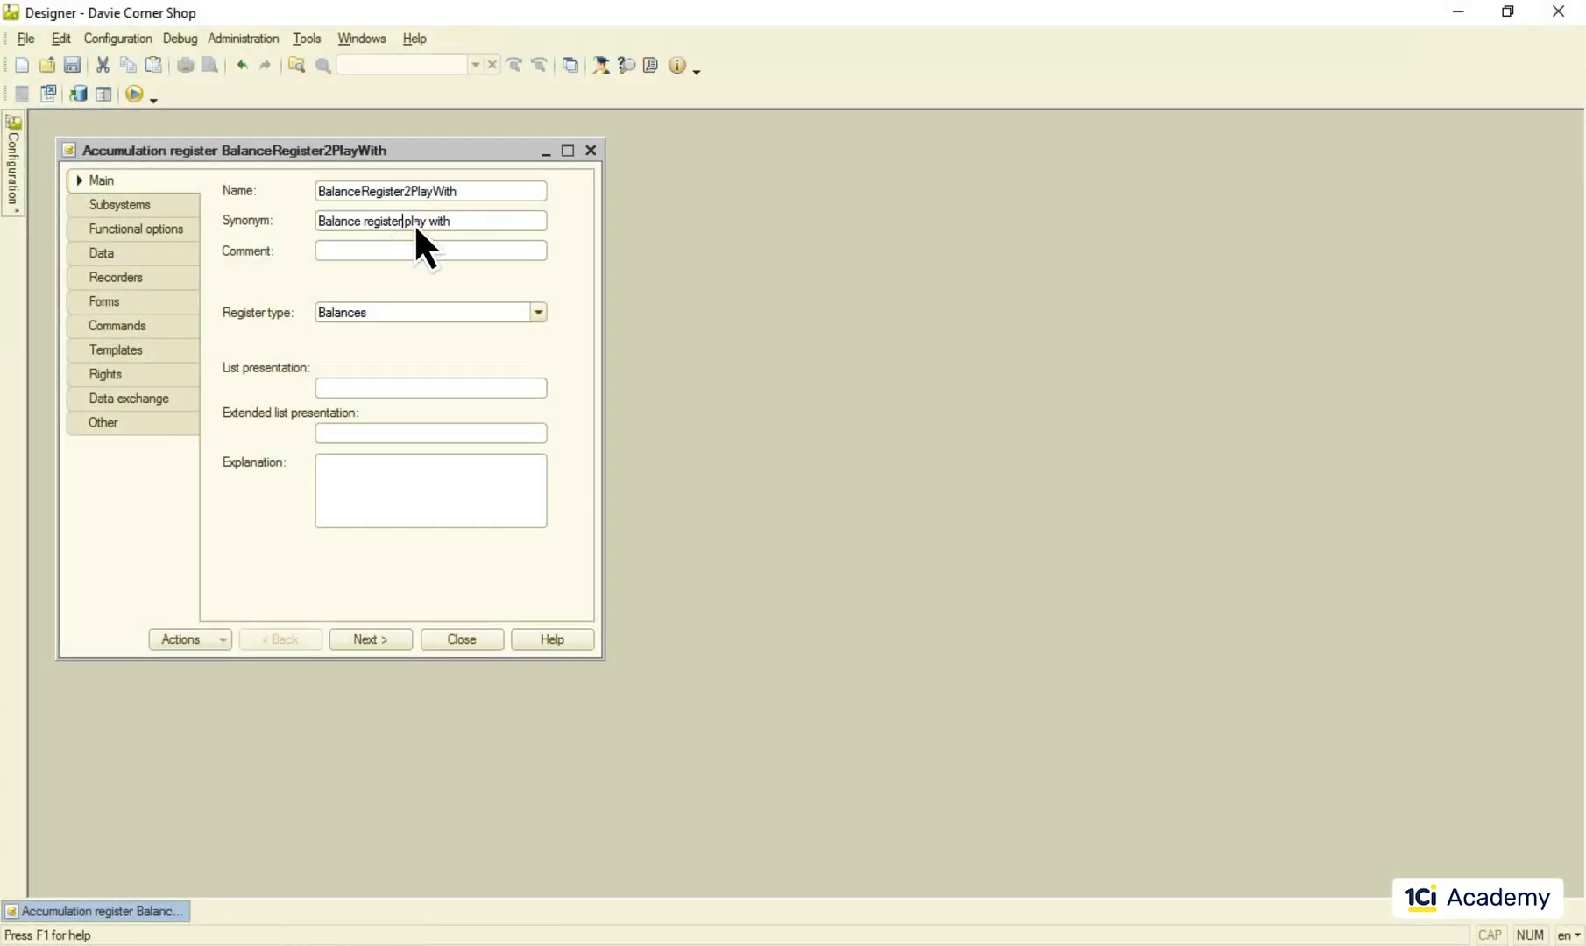
Step: Add a nonnegative Quantity resource with precision 2 to the register
{"action": "left_click", "coordinate": [173, 248]}
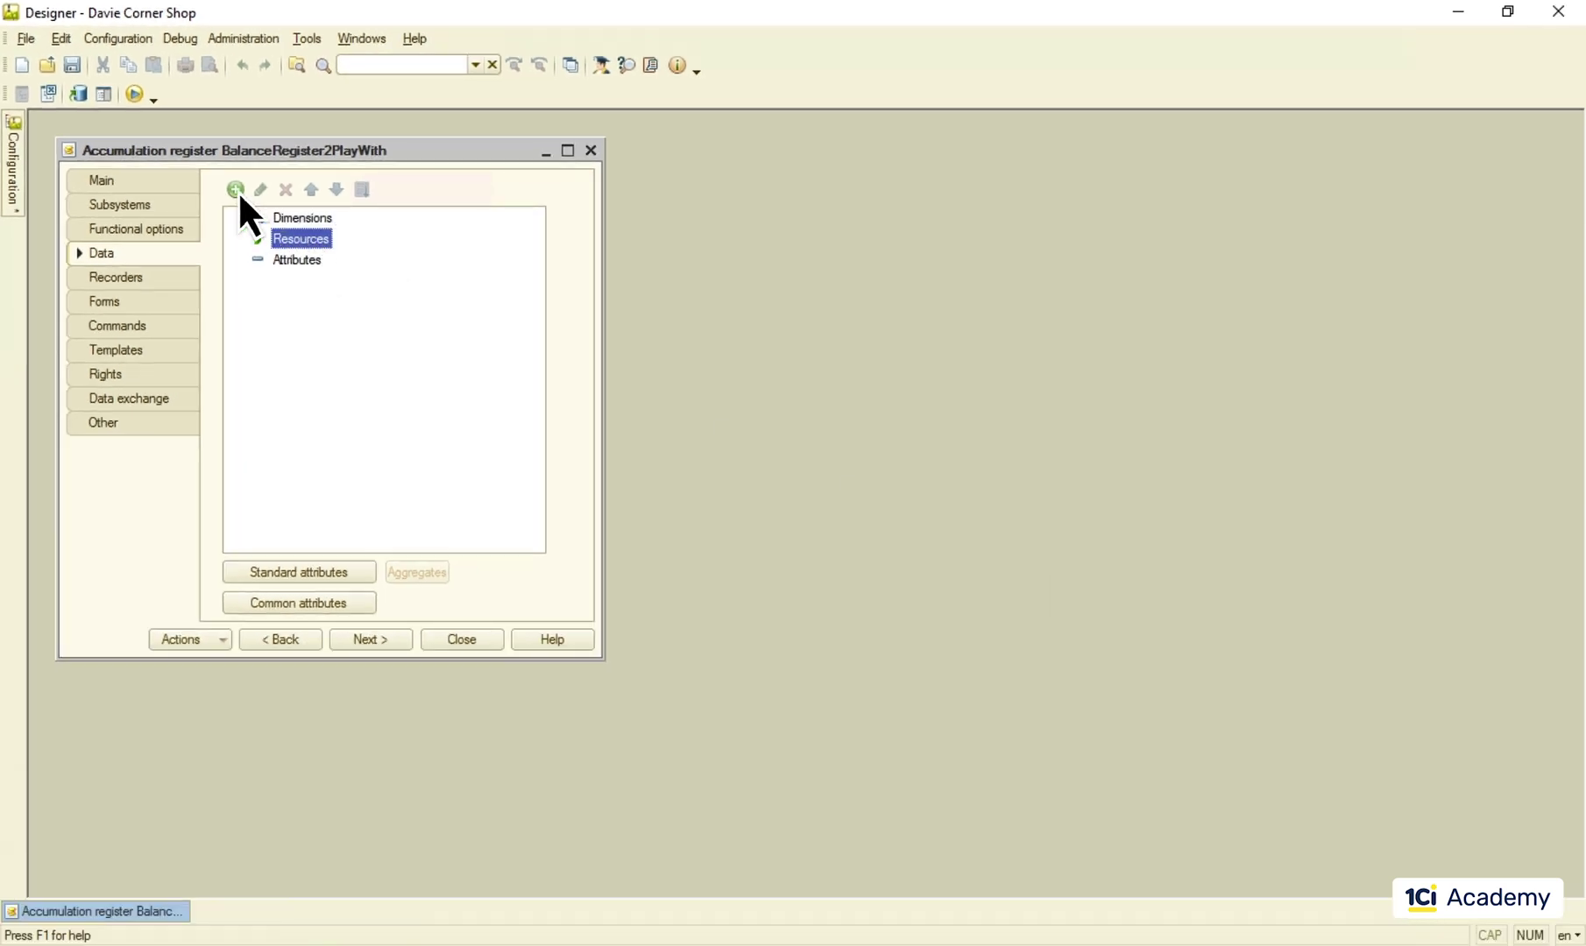
{"action": "left_click", "coordinate": [235, 190]}
{"action": "type", "text": "Quantity"}
{"action": "key", "text": "Return"}
{"action": "left_click", "coordinate": [1175, 350]}
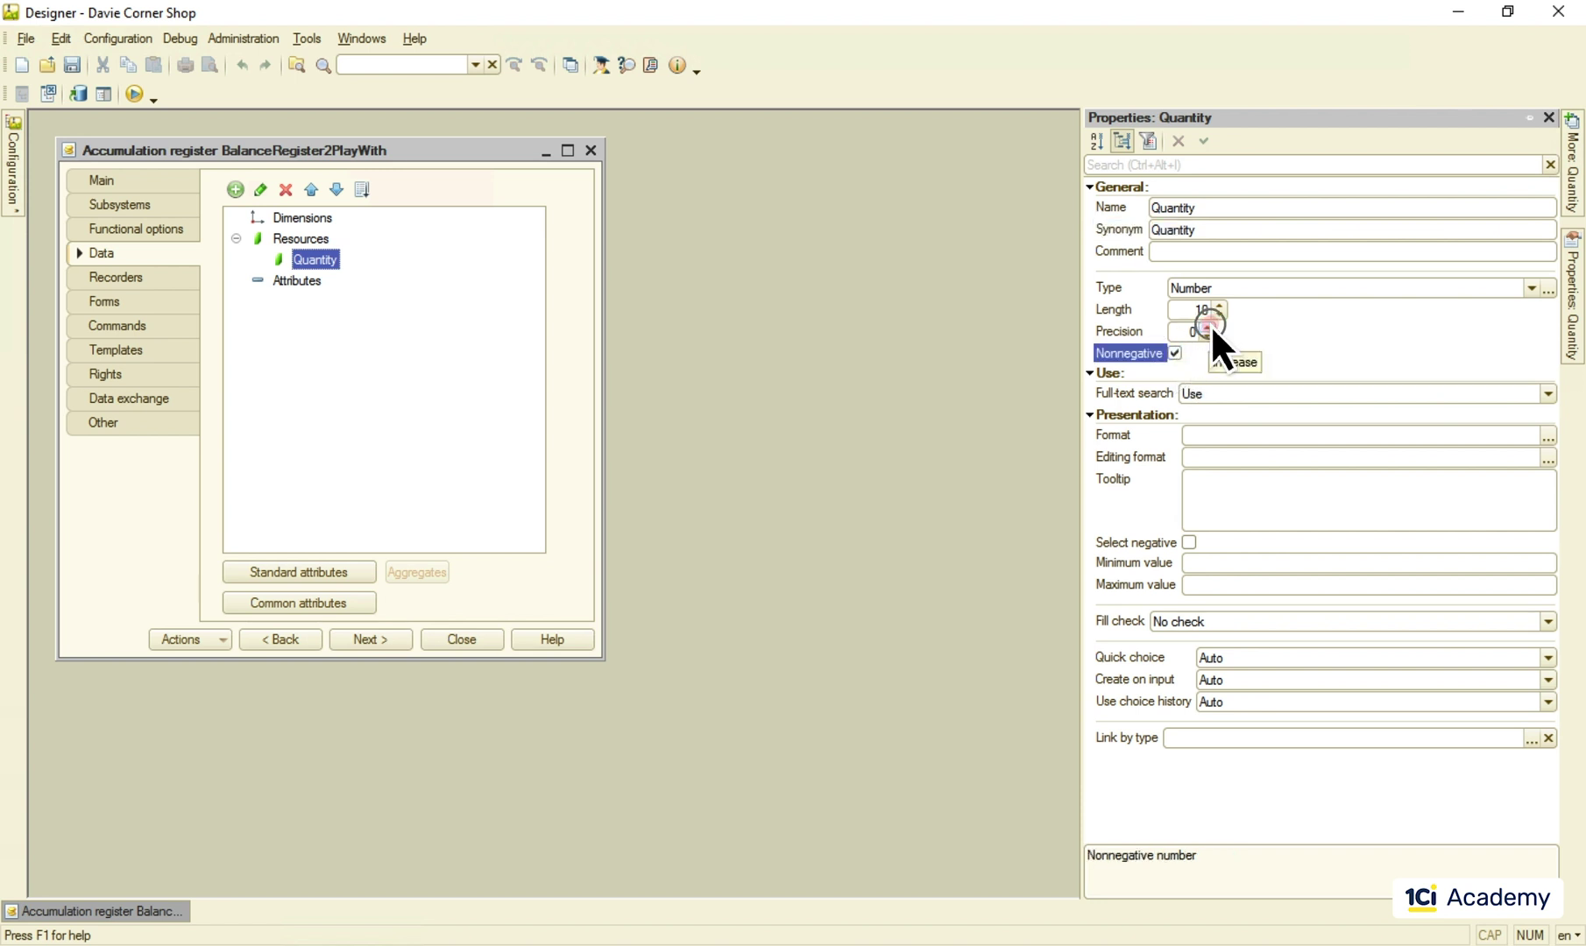
{"action": "left_click", "coordinate": [1209, 327]}
{"action": "left_click", "coordinate": [1209, 327]}
{"action": "left_click", "coordinate": [563, 513]}
Step: Include the register in the Other subsystem and close its editor
{"action": "left_click", "coordinate": [182, 207]}
{"action": "left_click", "coordinate": [255, 267]}
{"action": "left_click", "coordinate": [449, 642]}
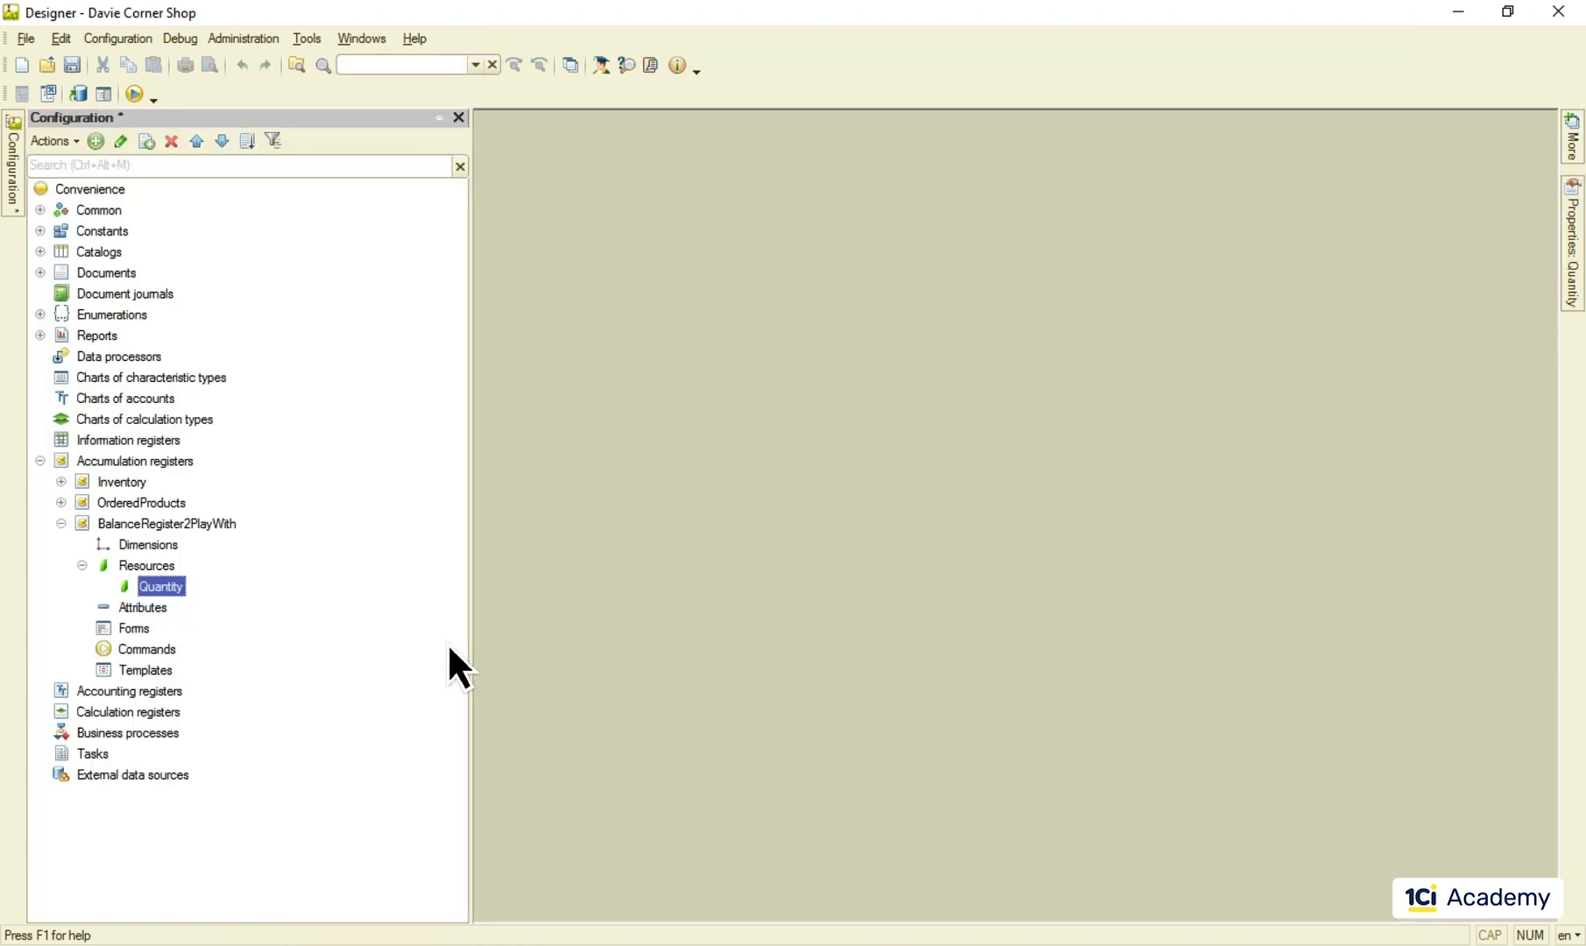
Step: Make the Purchases document post to BalanceRegister2PlayWith
{"action": "left_click", "coordinate": [41, 273]}
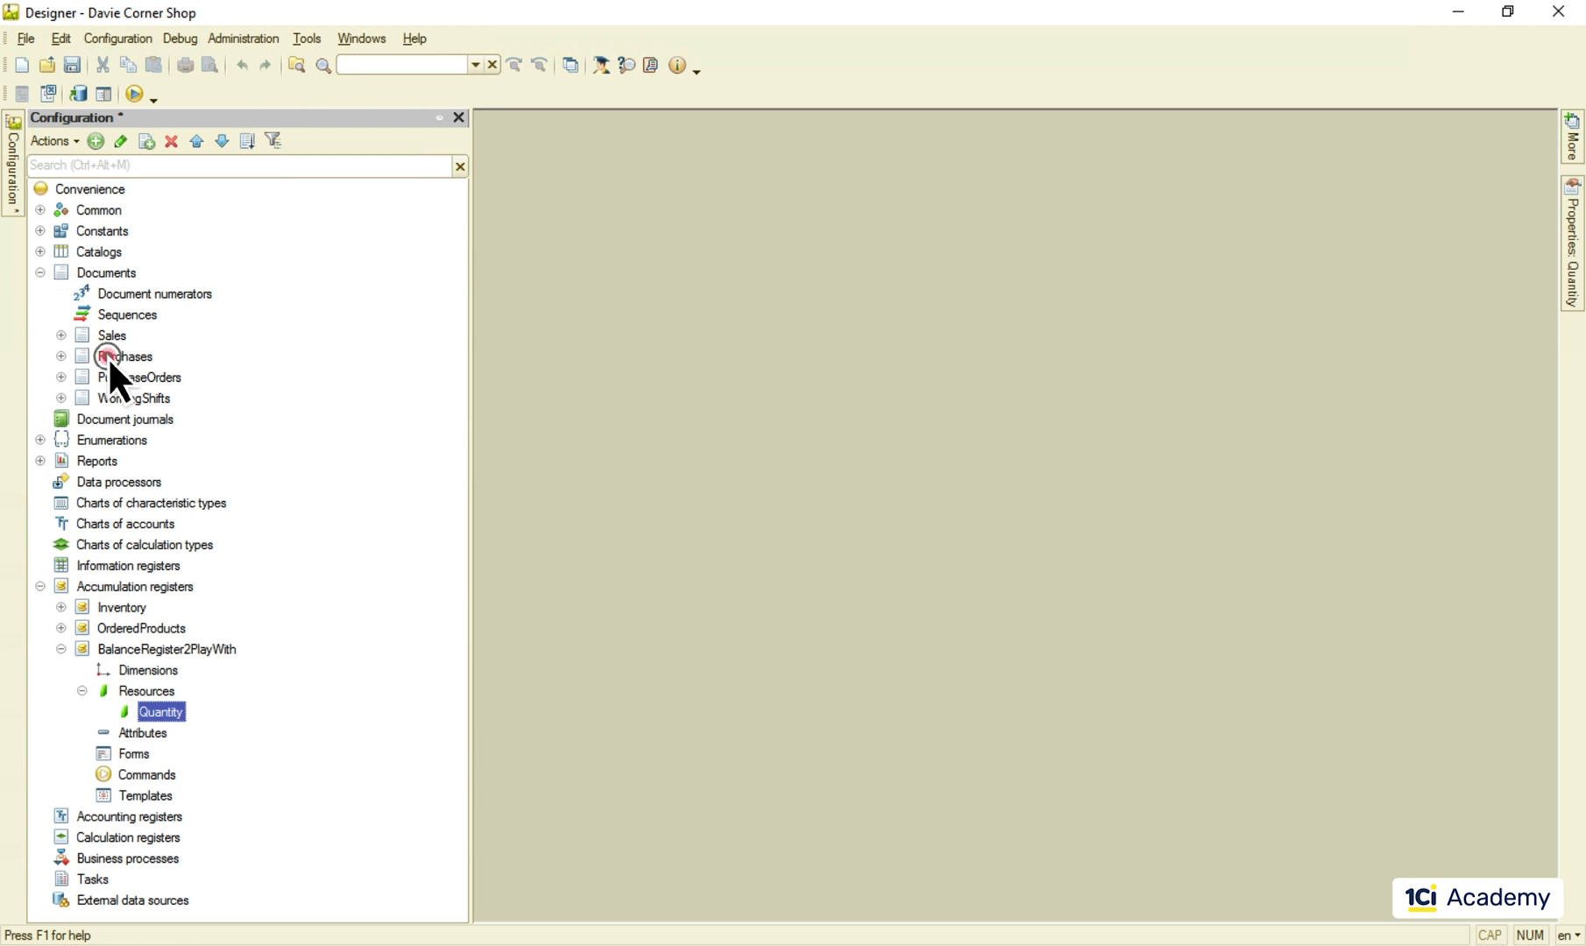
{"action": "double_click", "coordinate": [108, 357]}
{"action": "left_click", "coordinate": [146, 303]}
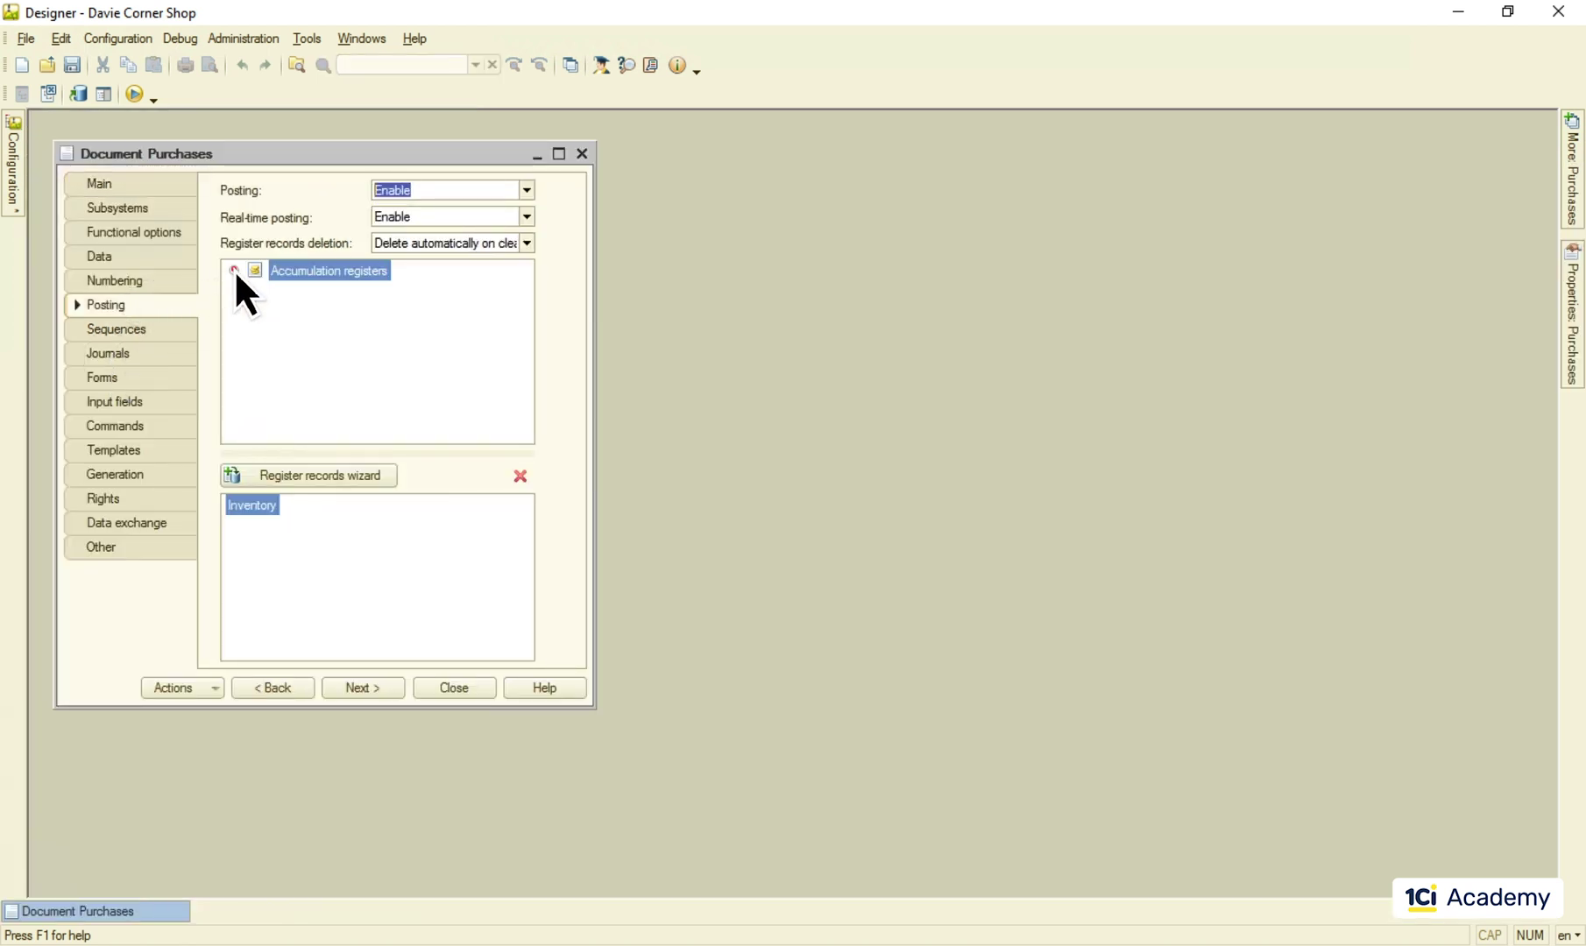
{"action": "left_click", "coordinate": [233, 270]}
{"action": "left_click", "coordinate": [275, 333]}
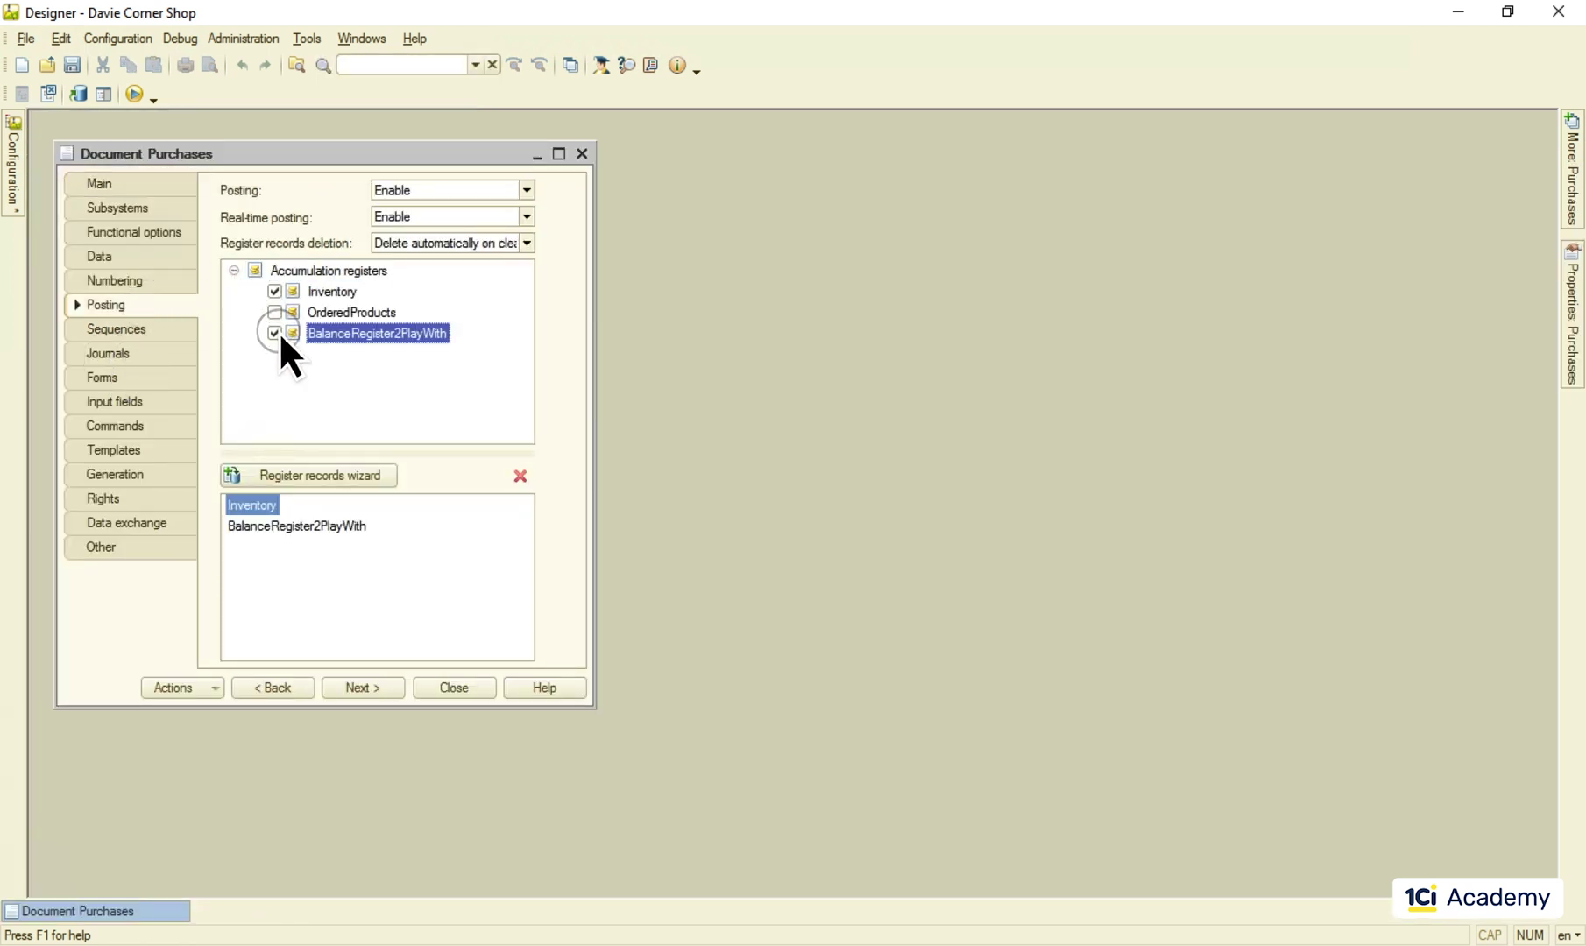
Step: Generate posting code with the Register records wizard, filling BalanceRegister2PlayWith from the Products tabular section
{"action": "left_click", "coordinate": [320, 481]}
{"action": "left_click", "coordinate": [725, 516]}
{"action": "left_click", "coordinate": [483, 281]}
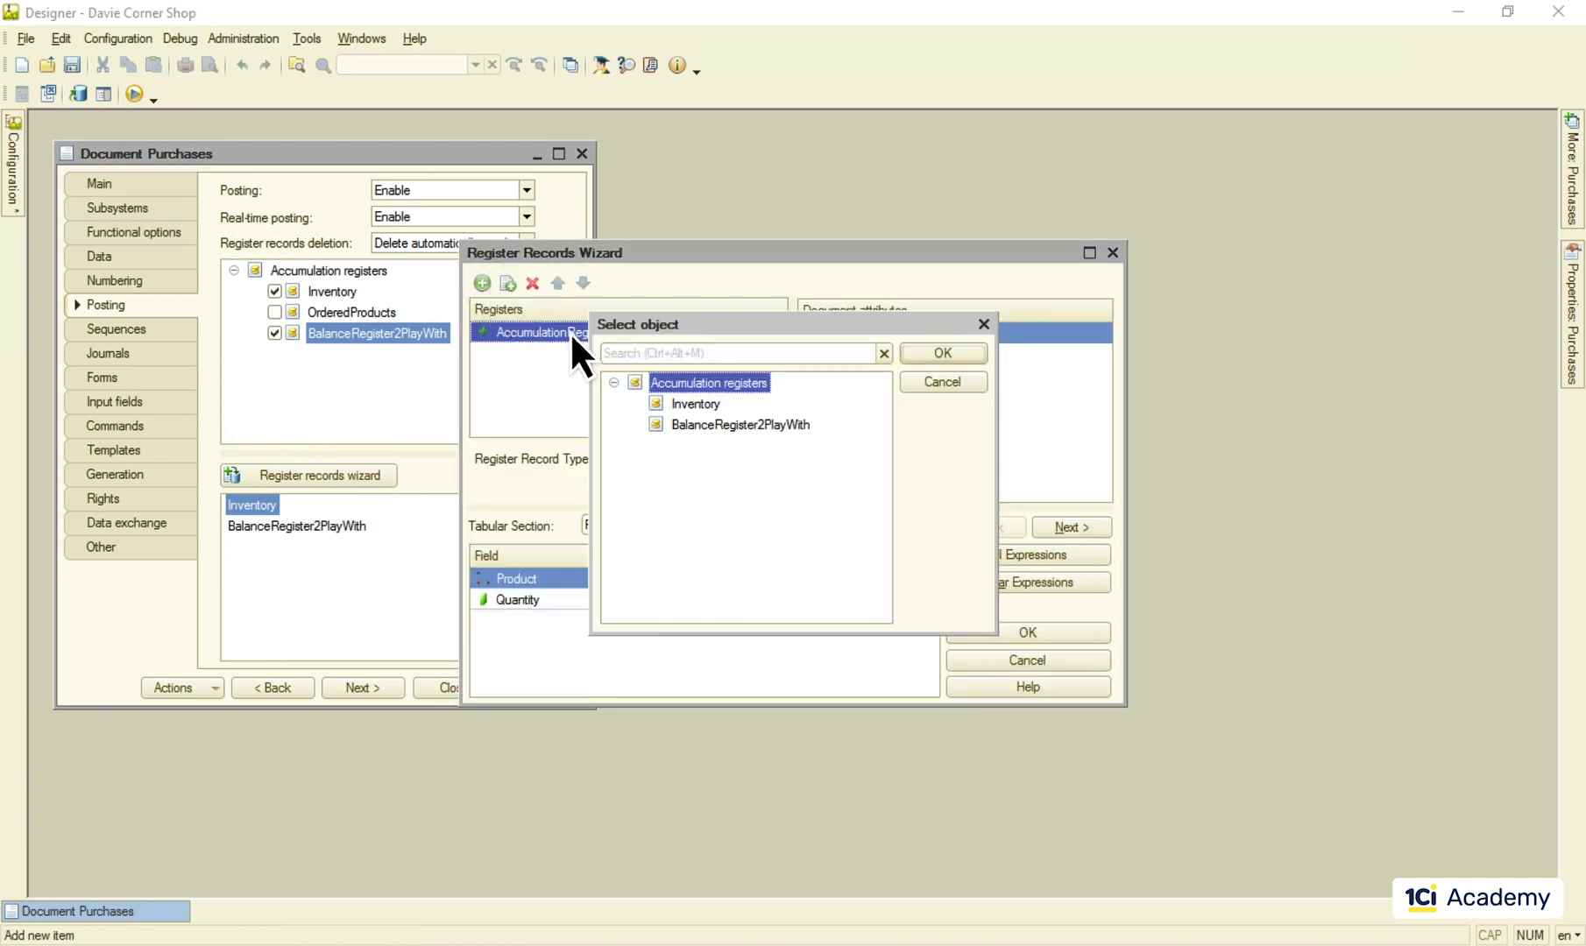
{"action": "double_click", "coordinate": [727, 425]}
{"action": "left_click", "coordinate": [763, 526]}
{"action": "left_click", "coordinate": [730, 566]}
{"action": "left_click", "coordinate": [1051, 555]}
{"action": "left_click", "coordinate": [1044, 632]}
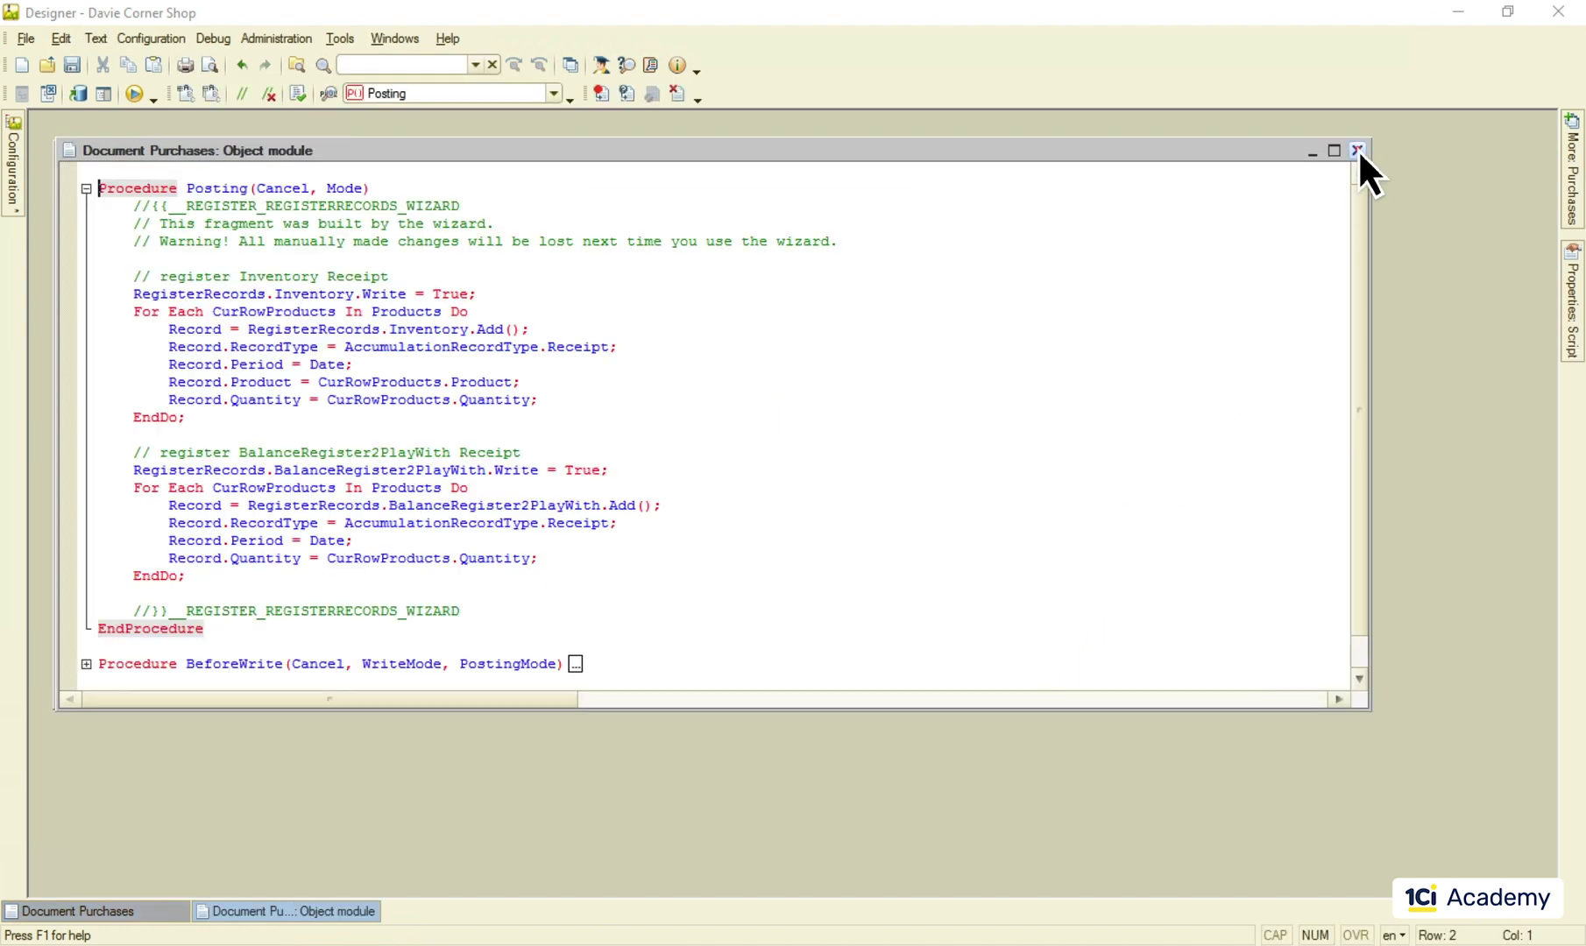
Step: Close the generated code and the Purchases document settings, then expand the Common branch
{"action": "left_click", "coordinate": [1357, 150]}
{"action": "left_click", "coordinate": [481, 688]}
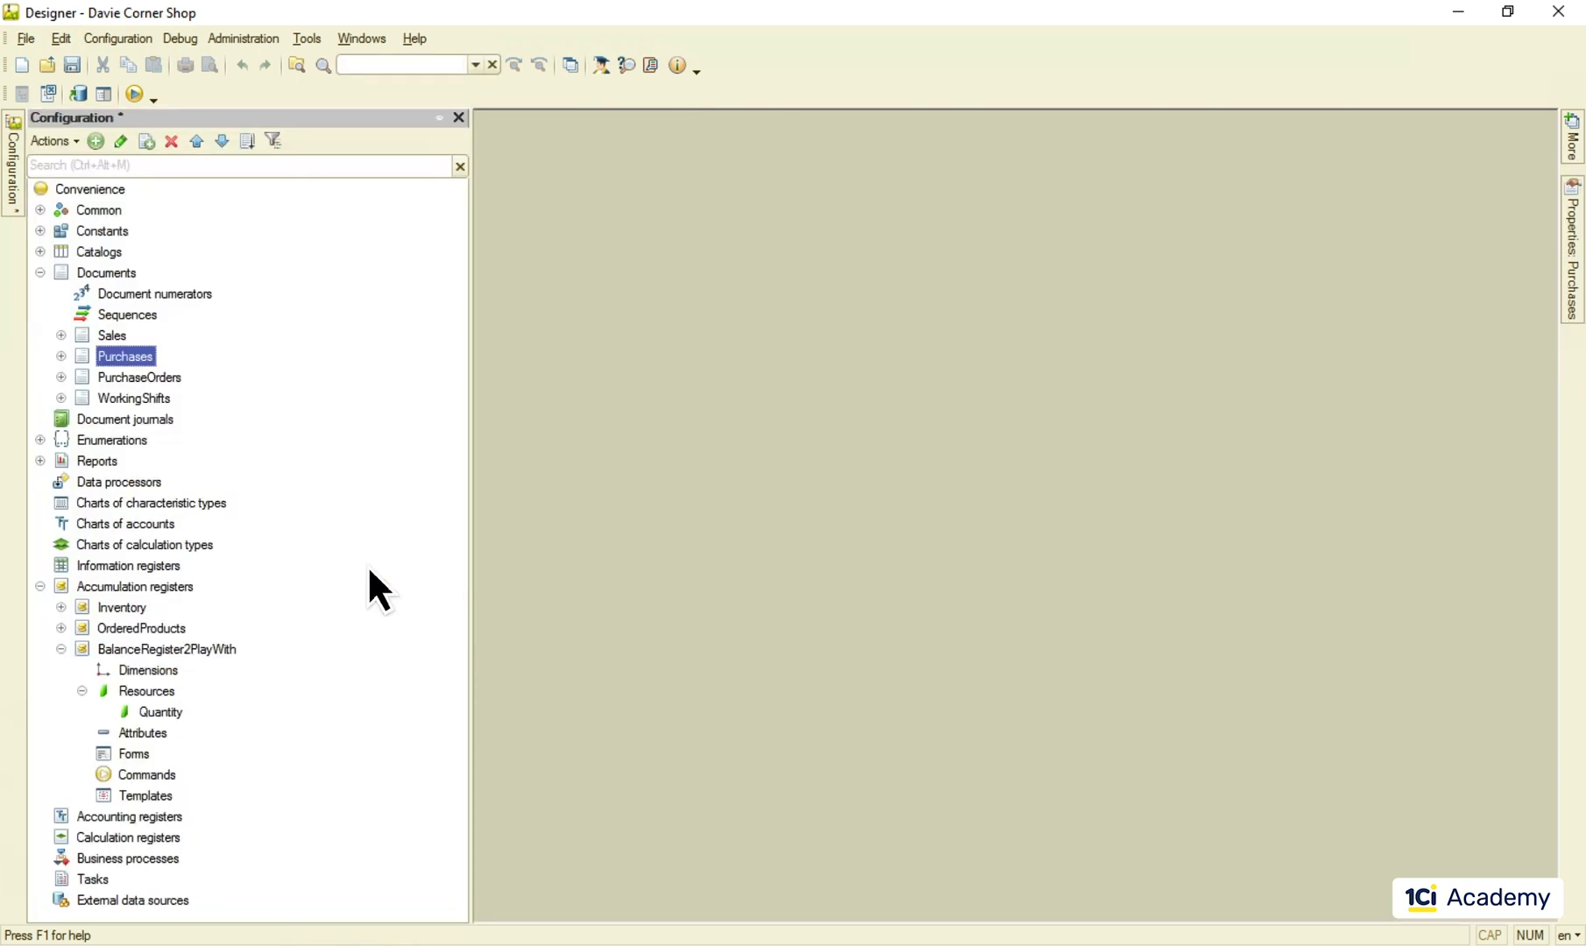
{"action": "left_click", "coordinate": [40, 210]}
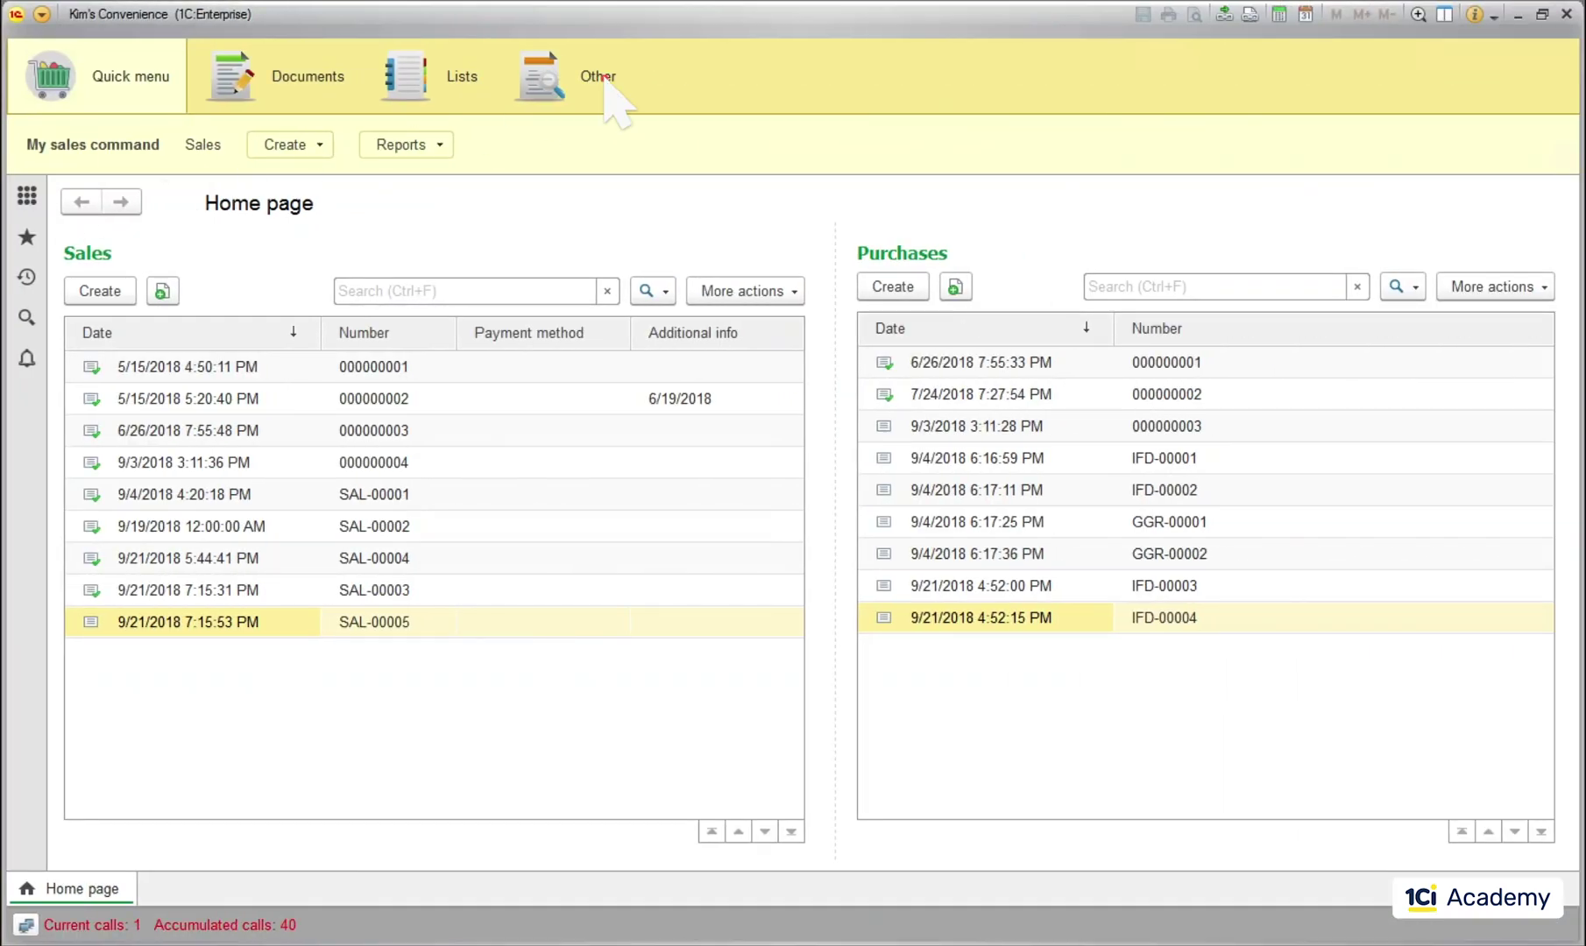
Step: Open the Inside the balance register form from Other > Tools in the running client
{"action": "left_click", "coordinate": [604, 78]}
{"action": "left_click", "coordinate": [464, 145]}
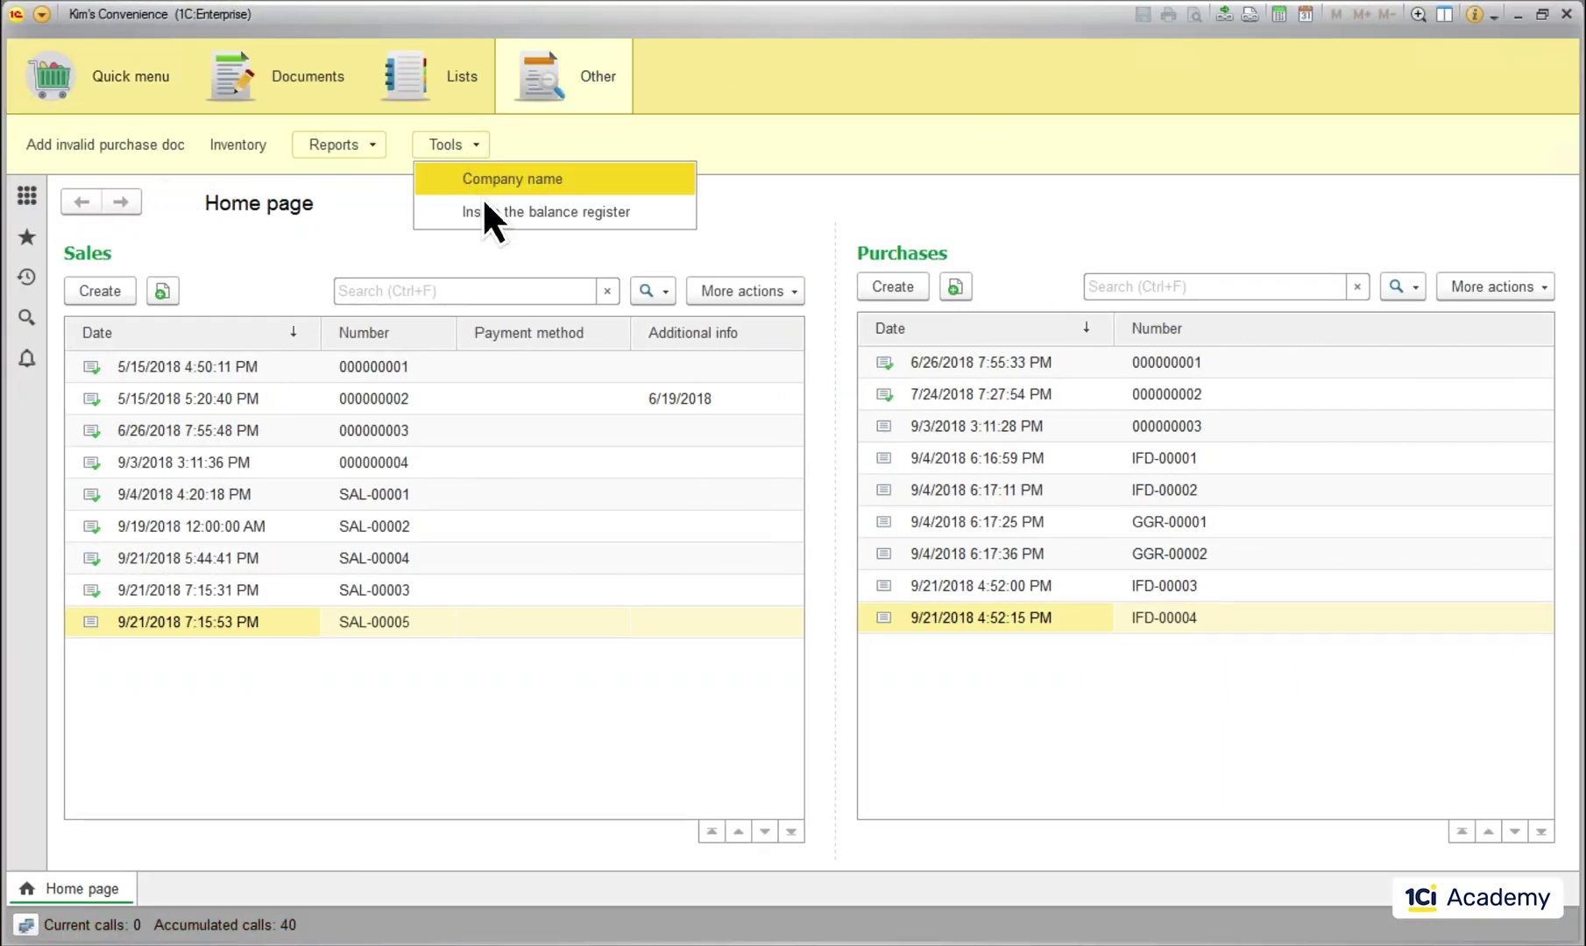
{"action": "left_click", "coordinate": [491, 213]}
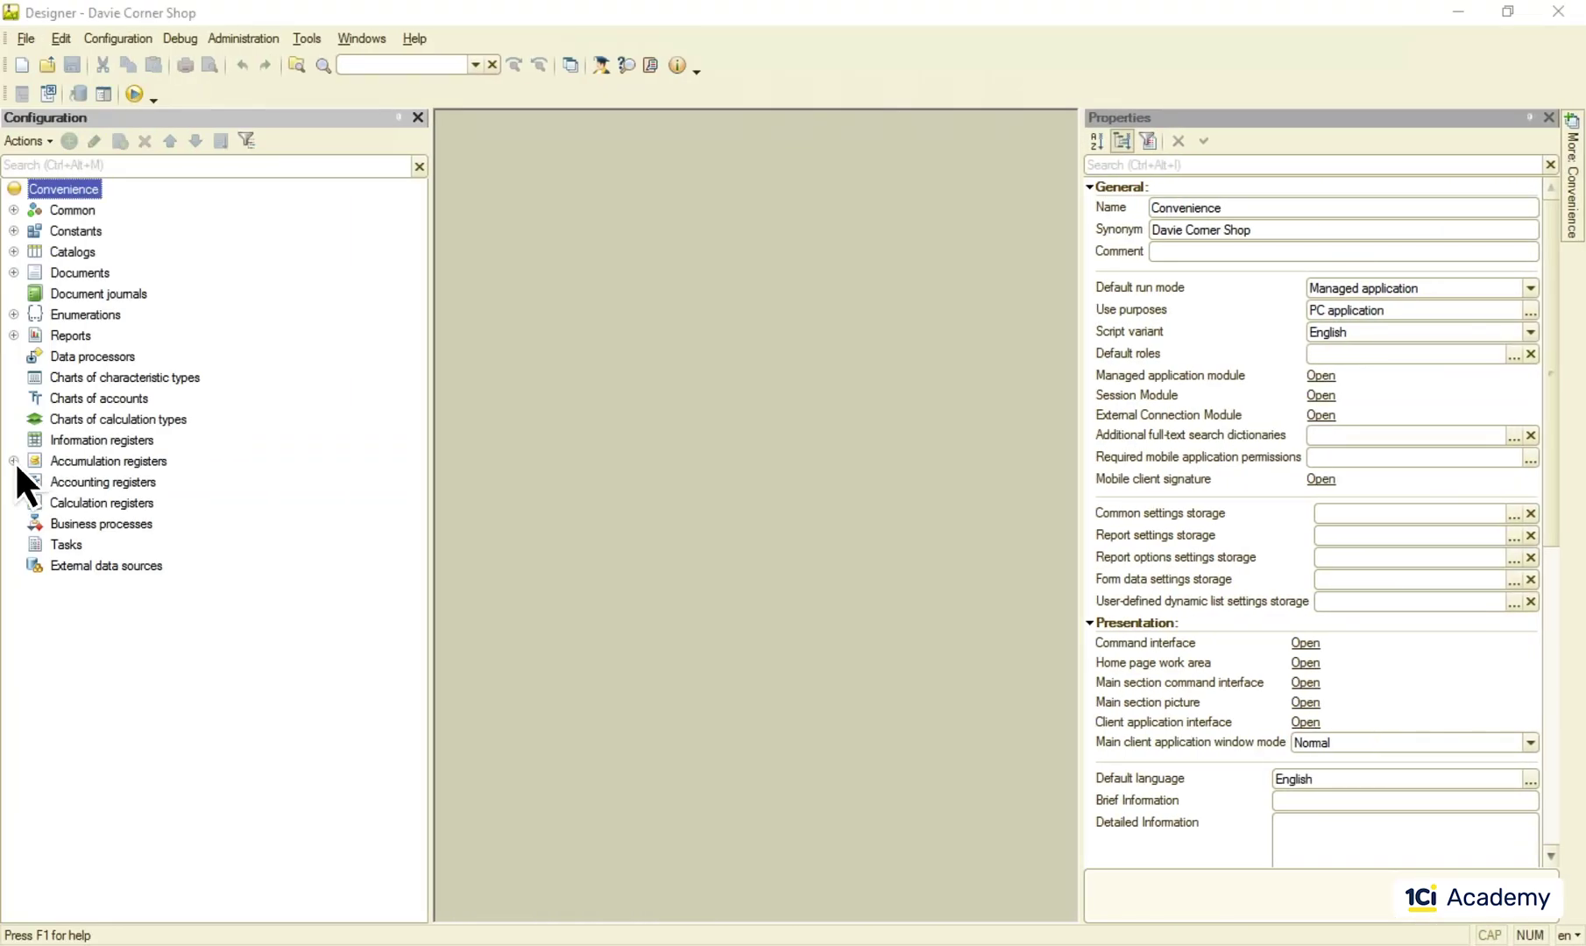
Step: Add a Product dimension of type CatalogRef.Products to BalanceRegister2PlayWith
{"action": "left_click", "coordinate": [15, 461]}
{"action": "left_click", "coordinate": [34, 523]}
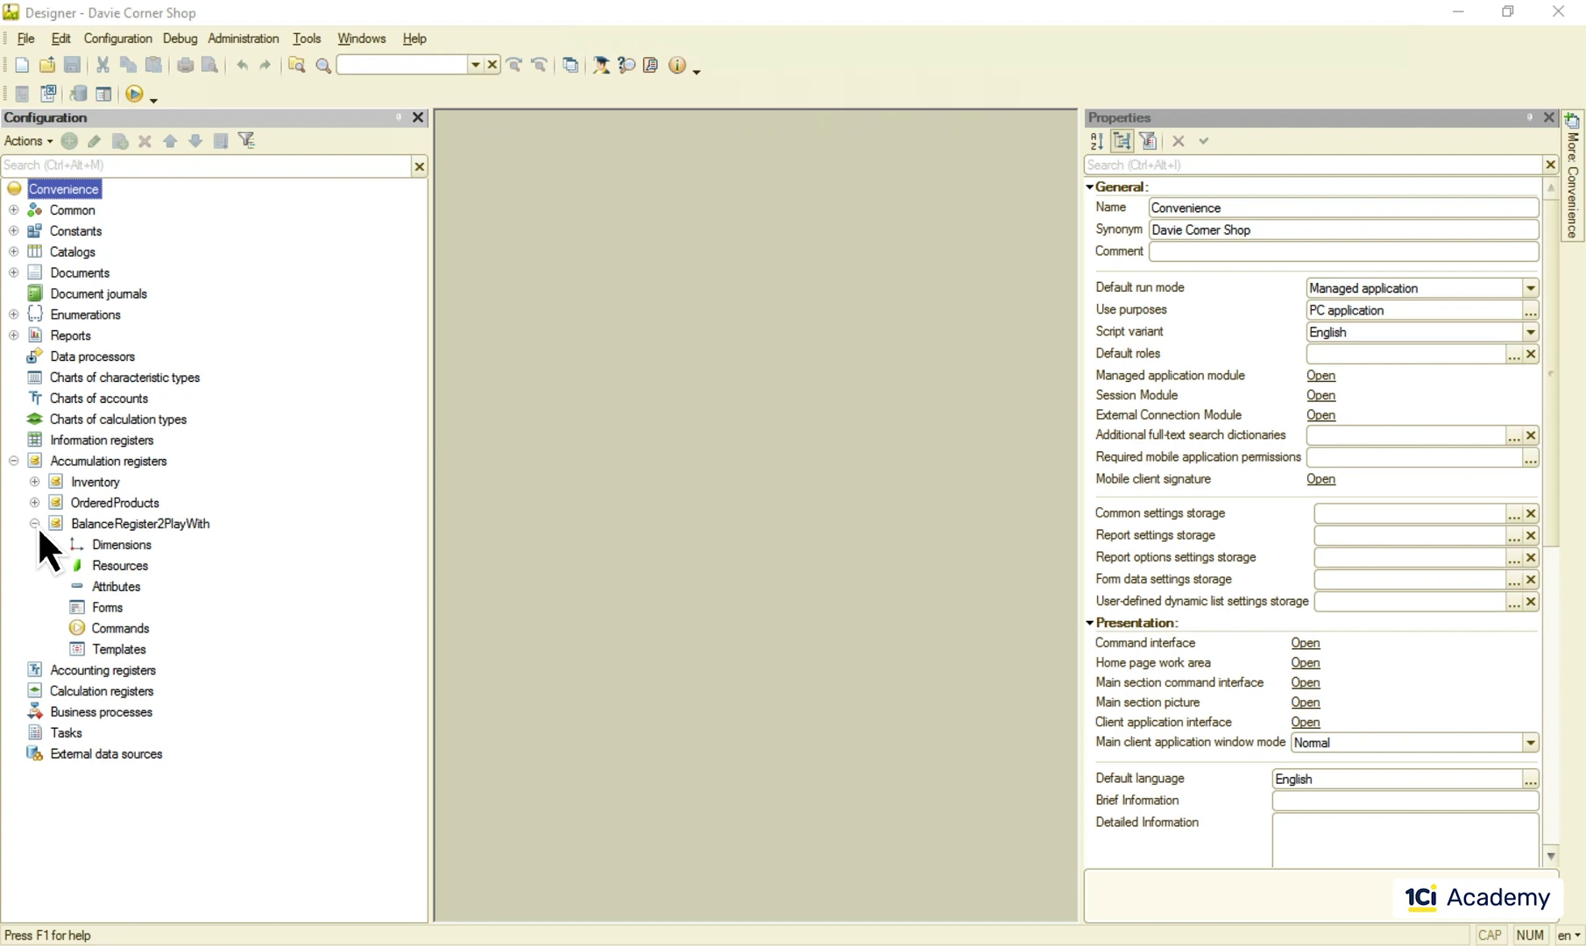
{"action": "right_click", "coordinate": [124, 548]}
{"action": "left_click", "coordinate": [212, 560]}
{"action": "type", "text": "Product"}
{"action": "key", "text": "Tab"}
{"action": "left_click", "coordinate": [1549, 289]}
{"action": "left_click", "coordinate": [638, 354]}
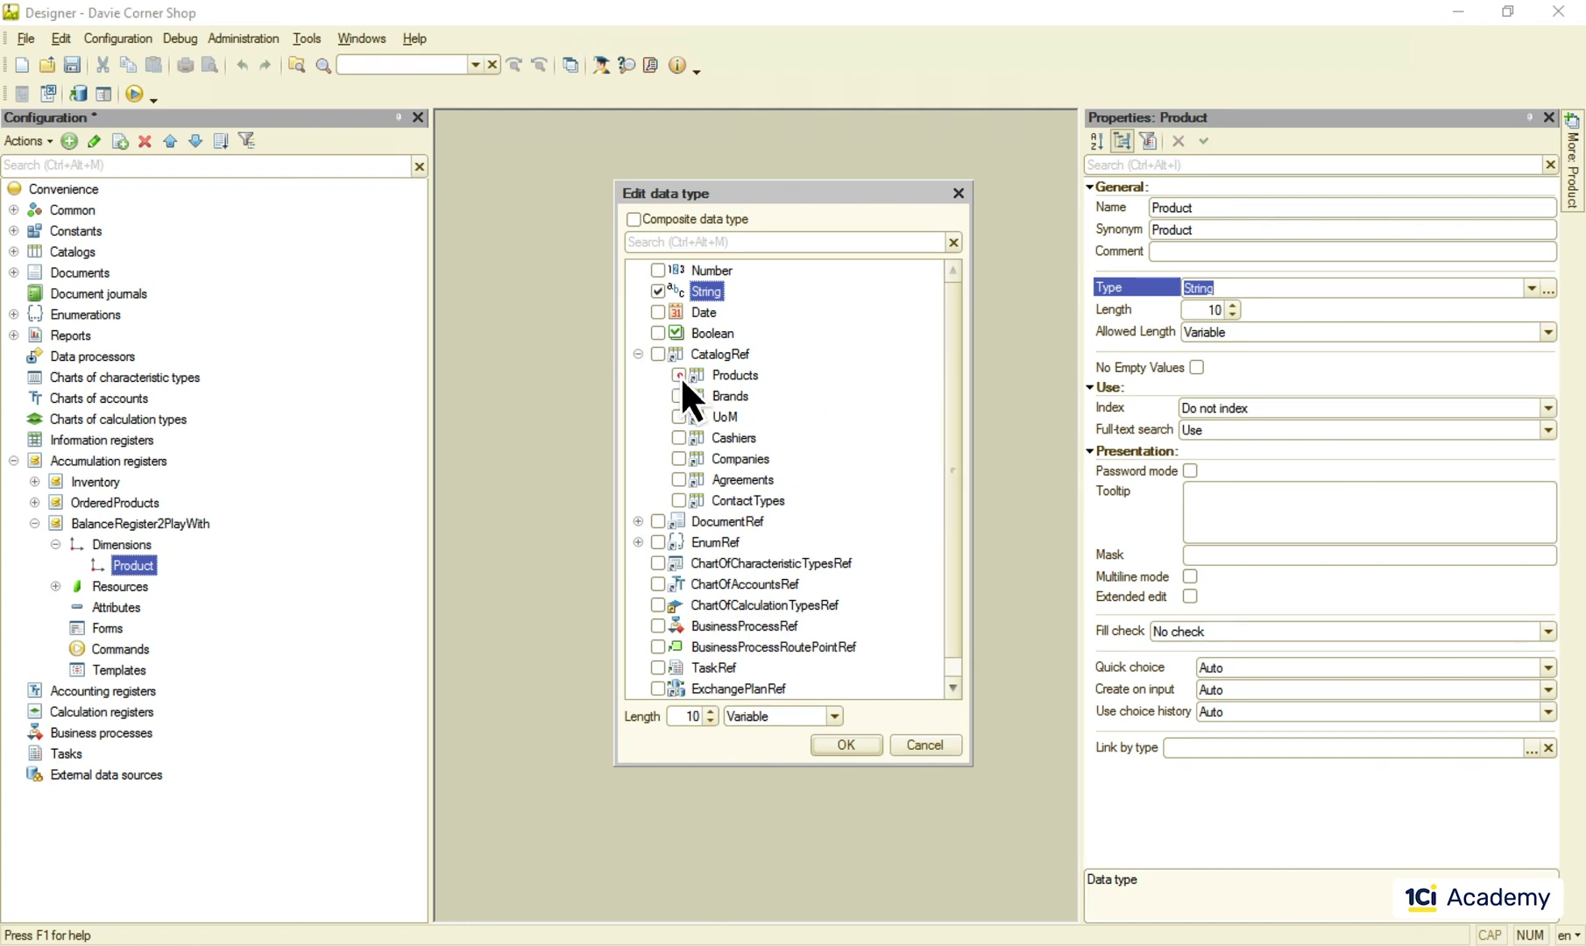
{"action": "left_click", "coordinate": [680, 375]}
{"action": "left_click", "coordinate": [834, 746]}
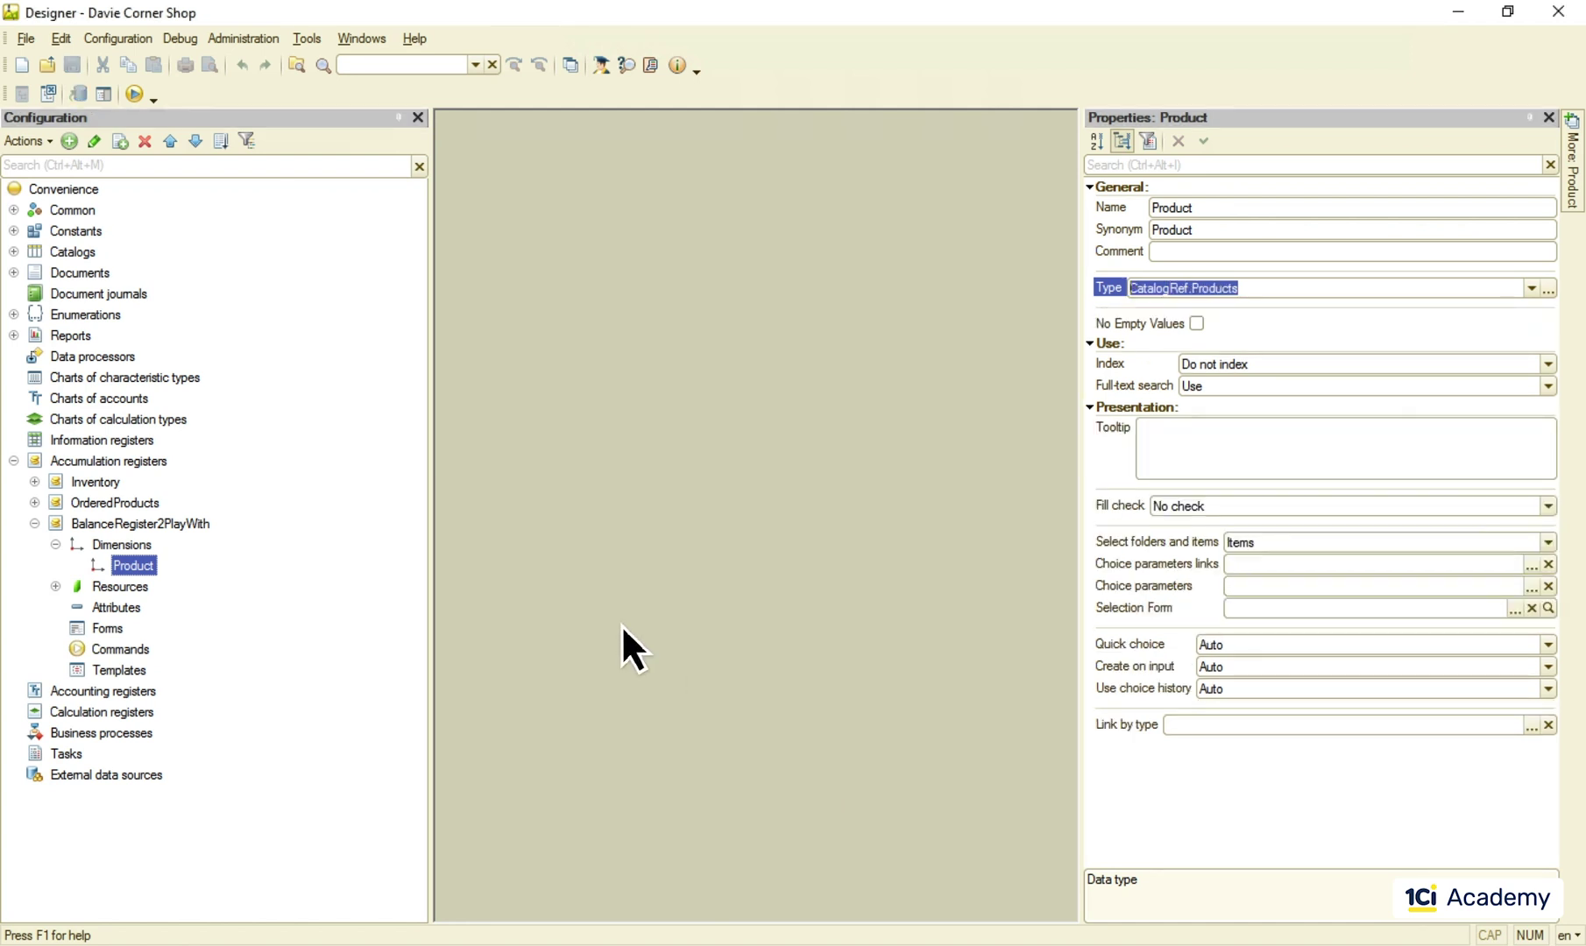
Step: Open the Purchases object module and duplicate the quantity assignment line
{"action": "left_click", "coordinate": [14, 272]}
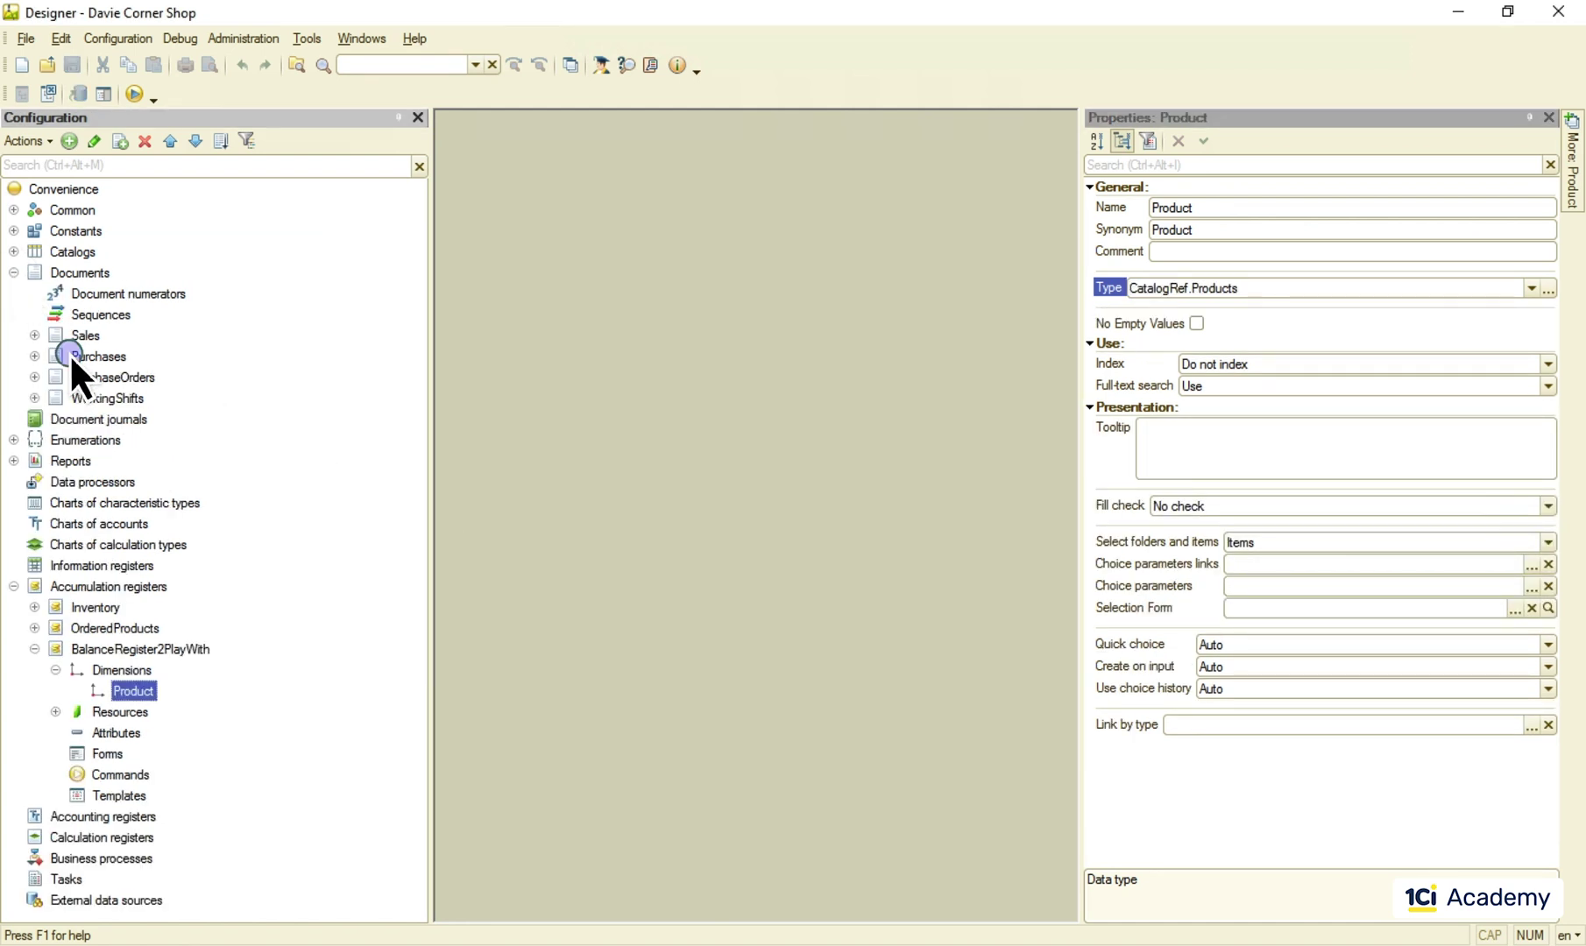
{"action": "right_click", "coordinate": [69, 353]}
{"action": "left_click", "coordinate": [200, 367]}
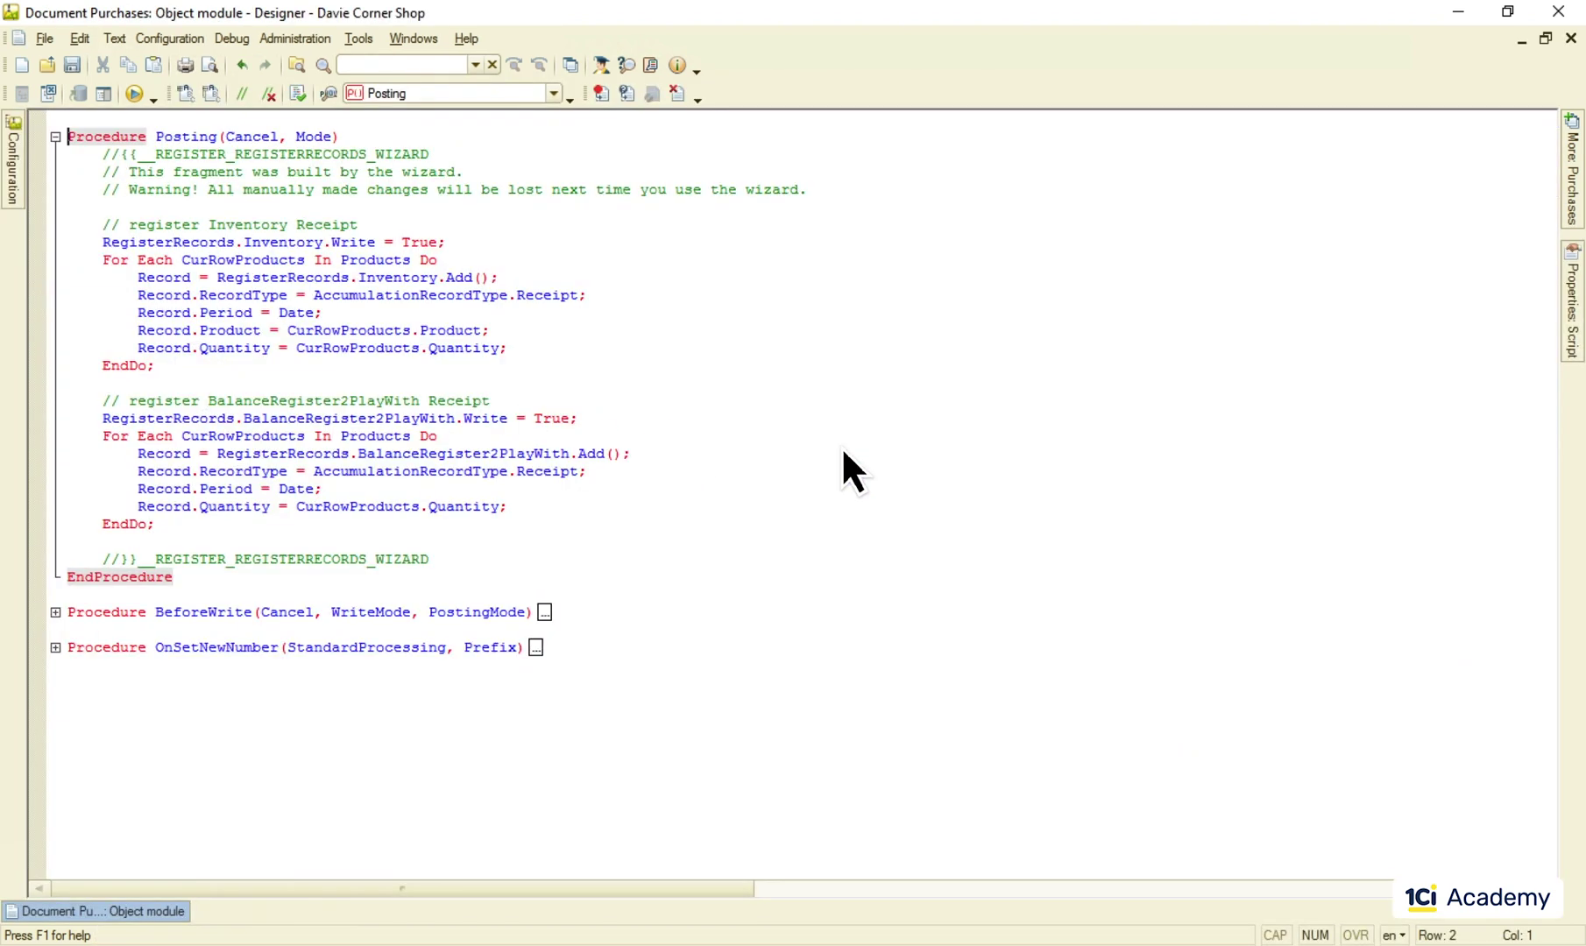
{"action": "key", "text": "shift+Down"}
{"action": "key", "text": "ctrl+c"}
{"action": "key", "text": "ctrl+v"}
Step: Rewrite the copy as Record.Product = CurRowProducts.Product, run the syntax check, and launch the application
{"action": "key", "text": "shift+Right"}
{"action": "key", "text": "shift+Right"}
{"action": "key", "text": "shift+Right"}
{"action": "key", "text": "shift+Right"}
{"action": "key", "text": "shift+Right"}
{"action": "key", "text": "shift+Right"}
{"action": "key", "text": "shift+Right"}
{"action": "key", "text": "shift+Right"}
{"action": "type", "text": "Product"}
{"action": "key", "text": "End"}
{"action": "key", "text": "Left"}
{"action": "key", "text": "ctrl+shift+Left"}
{"action": "type", "text": "Product"}
{"action": "left_click", "coordinate": [298, 94]}
{"action": "left_click", "coordinate": [137, 93]}
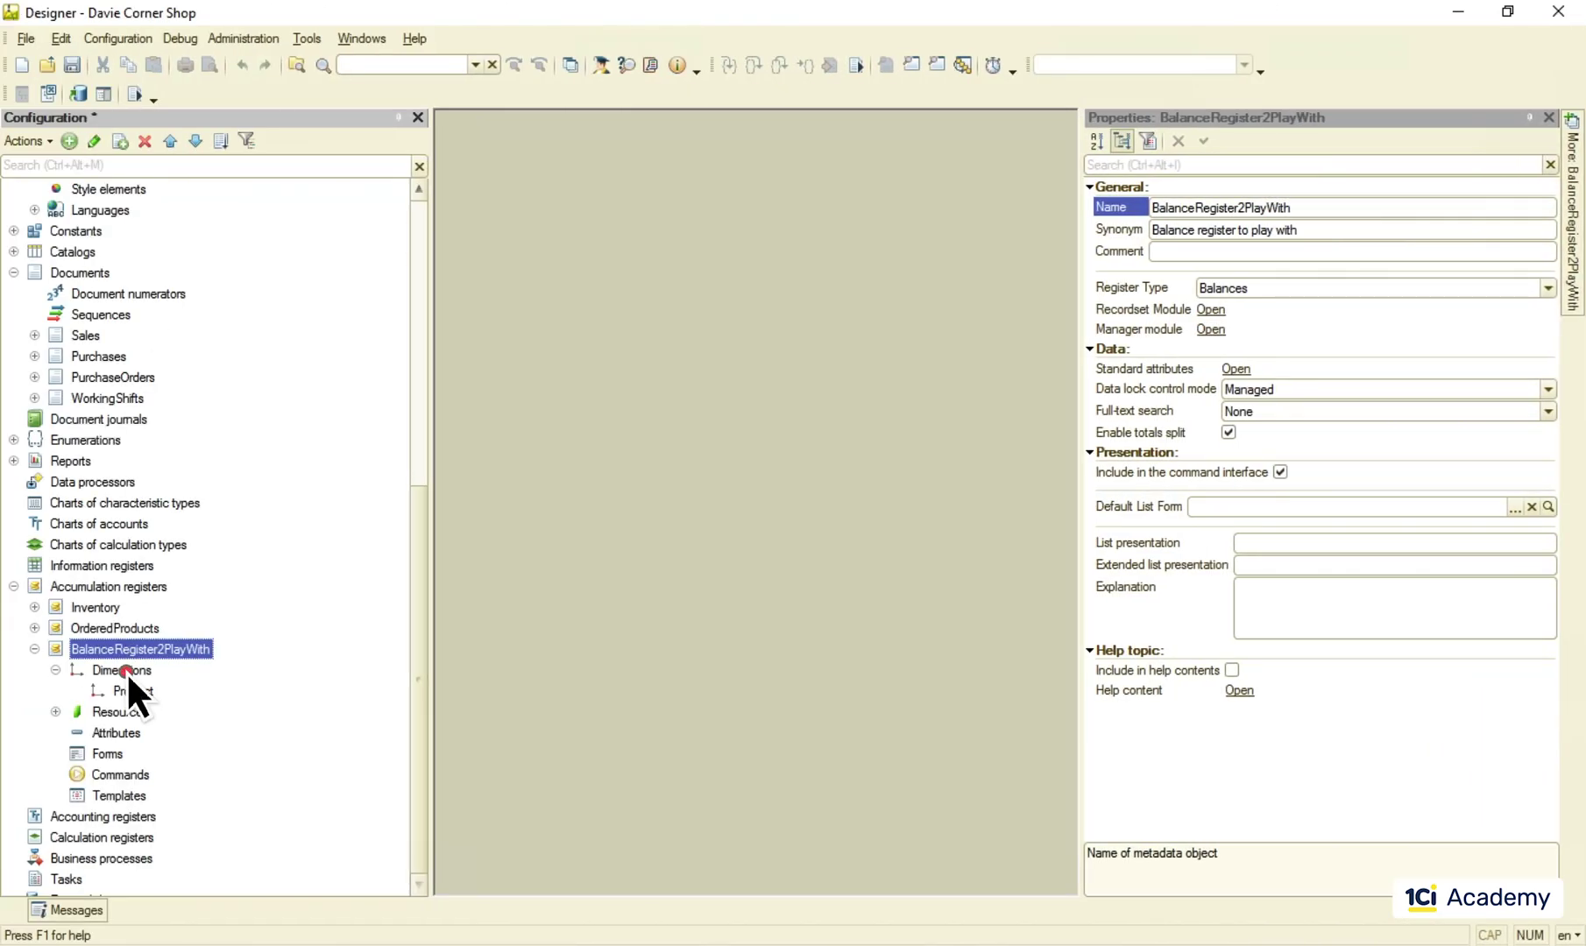
Step: Add a Company dimension of type CatalogRef.Companies to the register and open the Purchases object module
{"action": "left_click", "coordinate": [126, 671]}
{"action": "right_click", "coordinate": [126, 671]}
{"action": "left_click", "coordinate": [215, 688]}
{"action": "type", "text": "Company"}
{"action": "key", "text": "Return"}
{"action": "left_click", "coordinate": [1548, 288]}
{"action": "left_click", "coordinate": [638, 354]}
{"action": "left_click", "coordinate": [680, 459]}
{"action": "left_click", "coordinate": [846, 746]}
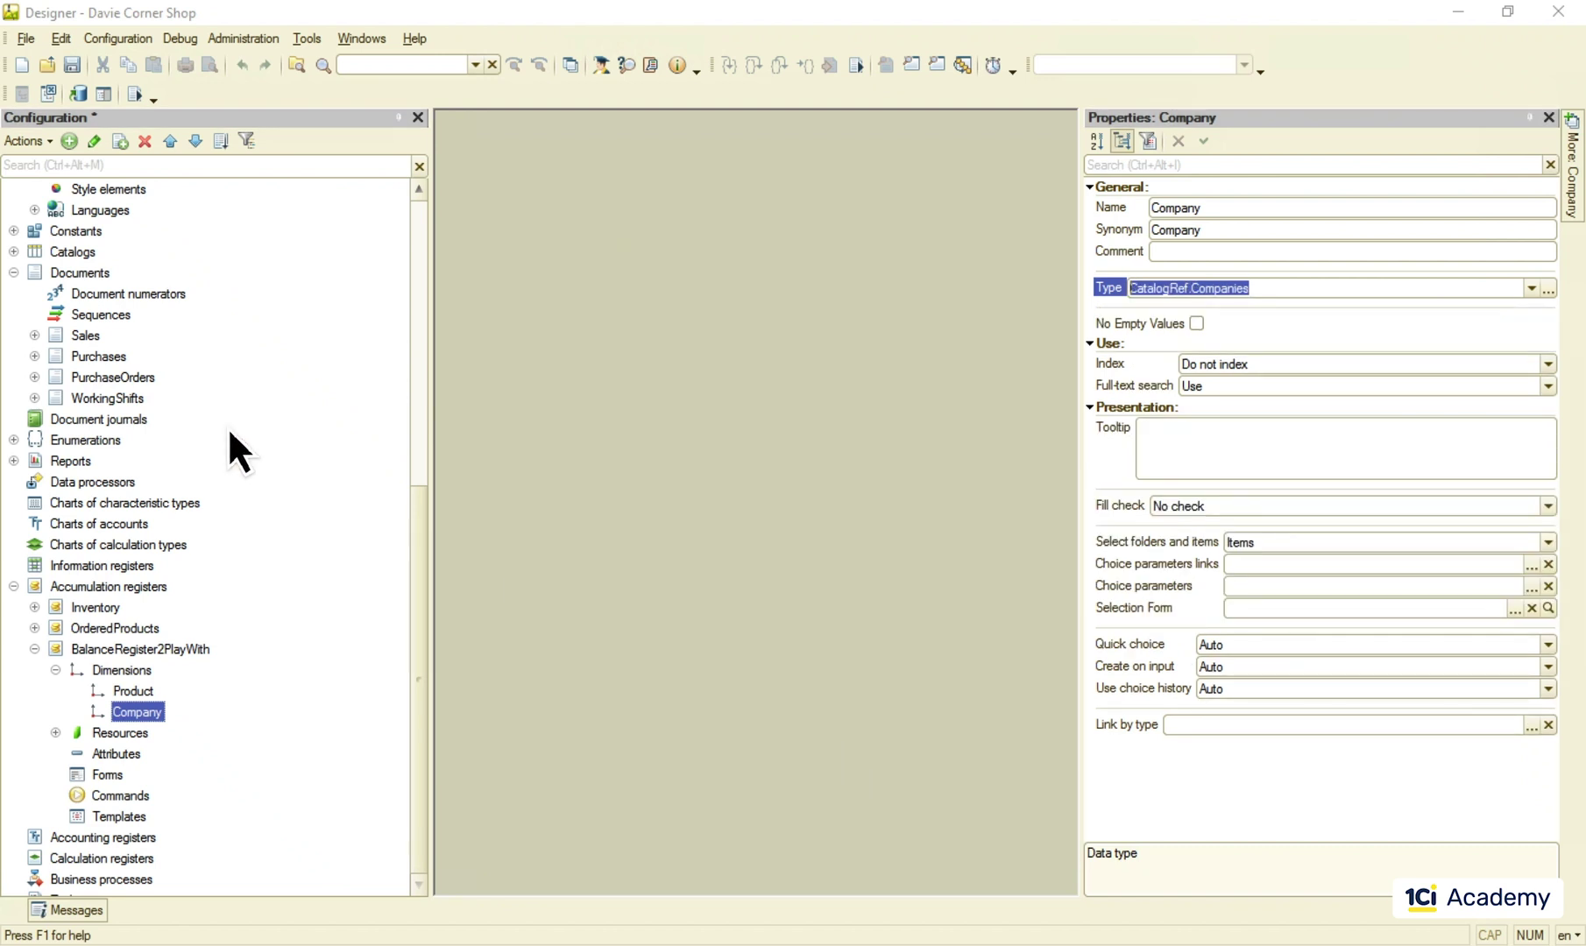
{"action": "right_click", "coordinate": [96, 358]}
{"action": "left_click", "coordinate": [266, 363]}
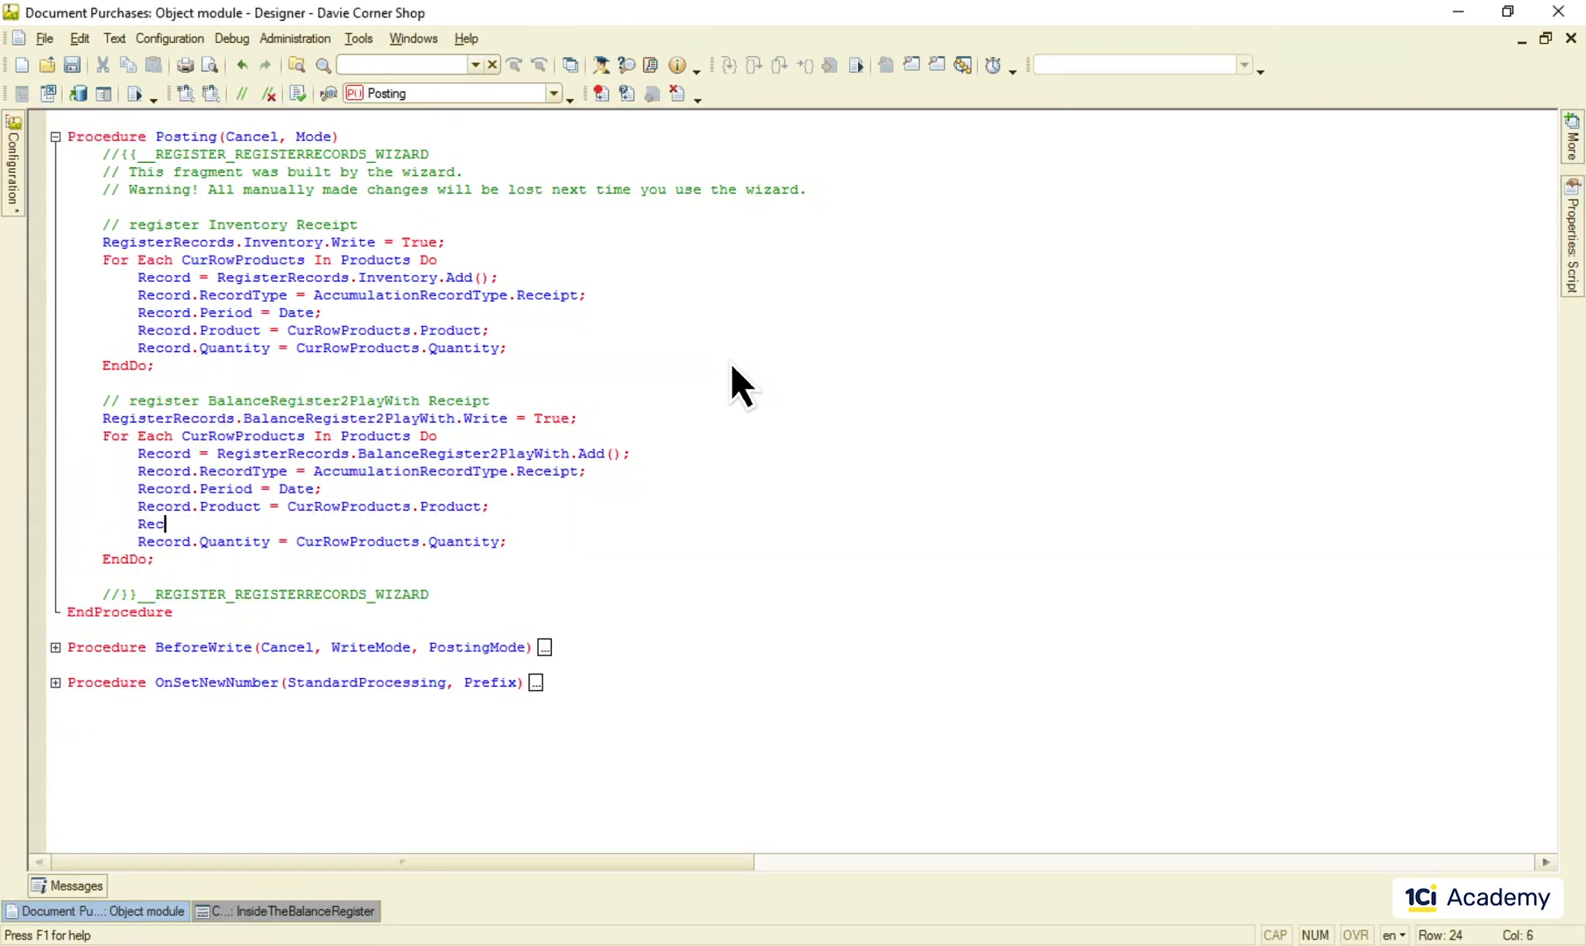
Step: Add Record.Company = ThisObject.Company; below Record.Product in the Posting loop
{"action": "type", "text": "ord.Company = ThisObject.Company;"}
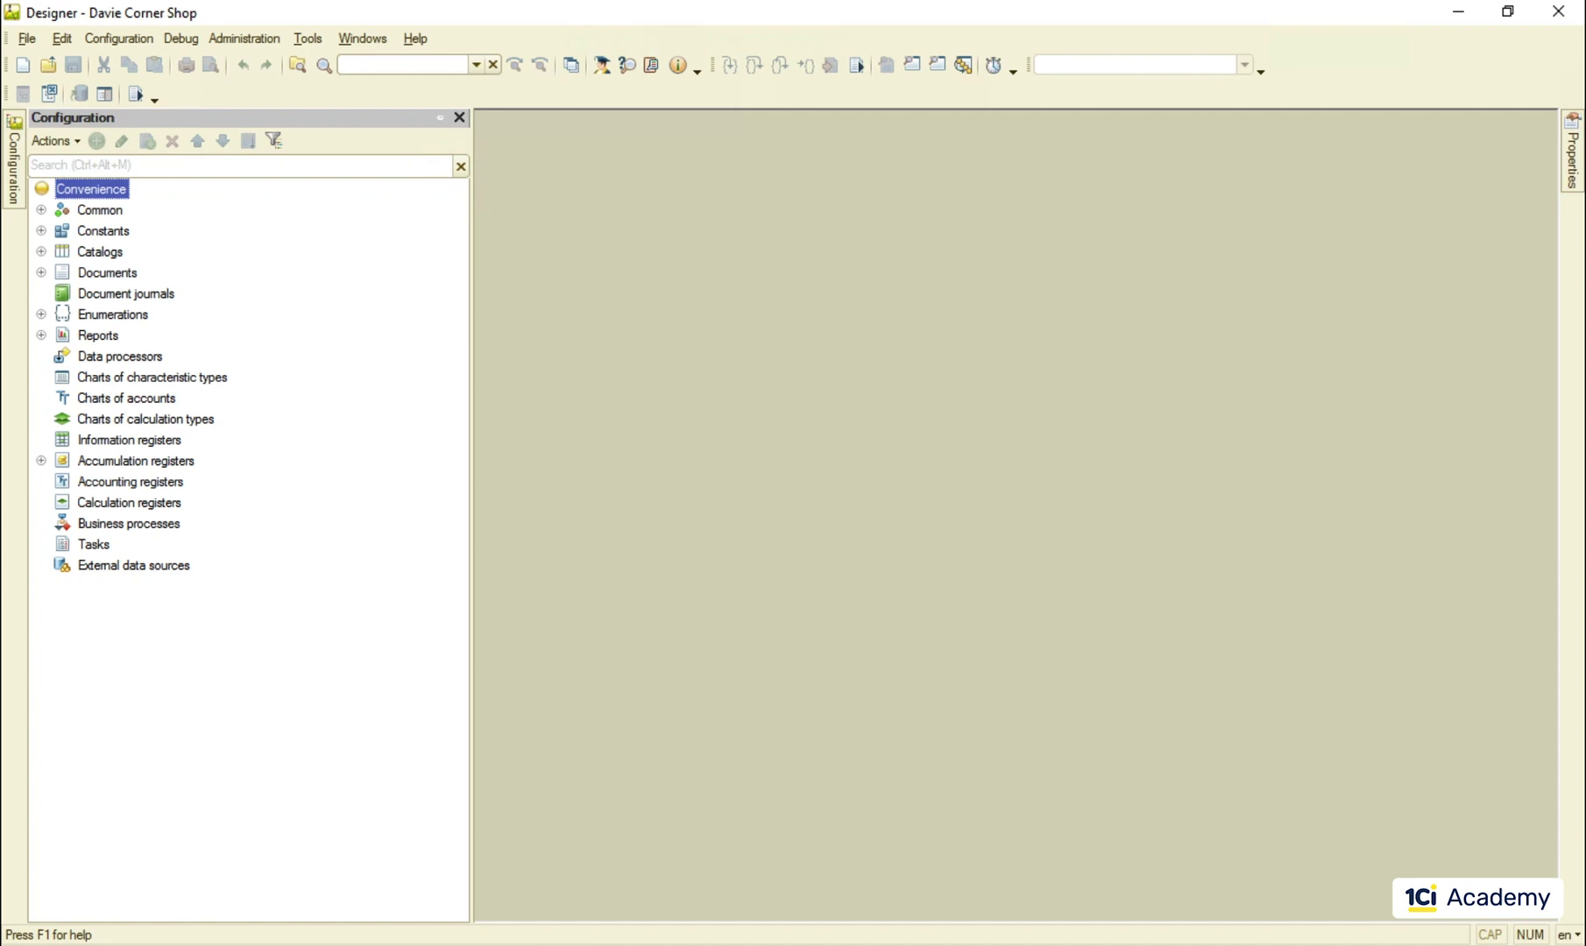
Step: Open the Sales object module full-size and scroll through its expanded Posting procedure
{"action": "left_click", "coordinate": [41, 272]}
{"action": "right_click", "coordinate": [102, 334]}
{"action": "left_click", "coordinate": [151, 352]}
{"action": "double_click", "coordinate": [534, 120]}
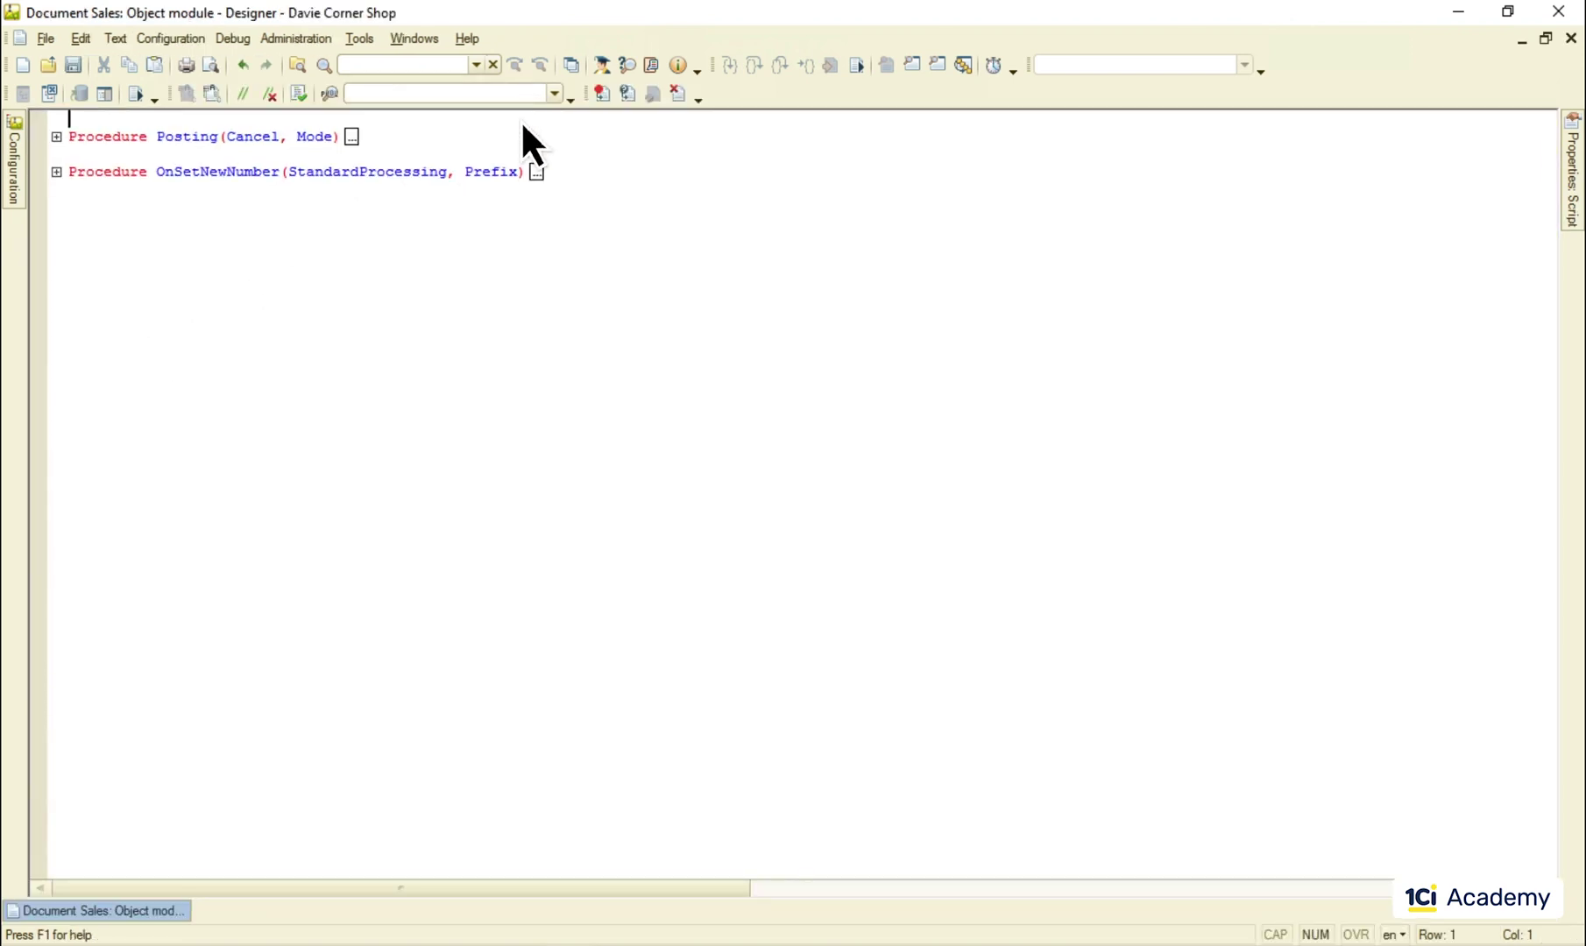
{"action": "left_click", "coordinate": [57, 137]}
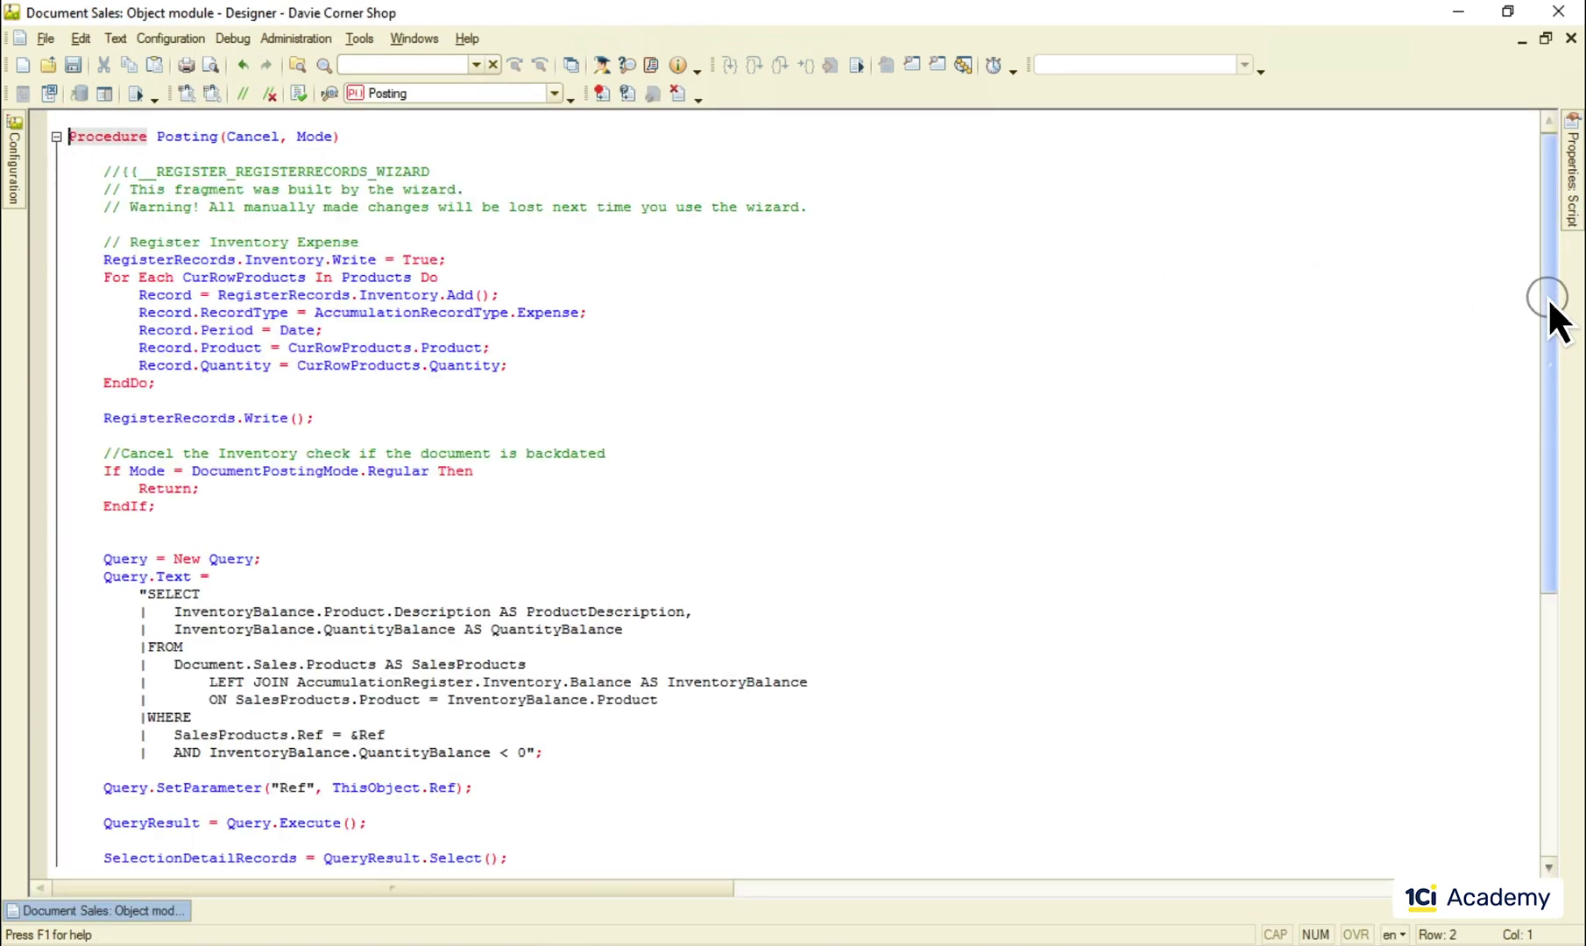
{"action": "left_click_drag", "start_coordinate": [1547, 298], "coordinate": [1548, 419]}
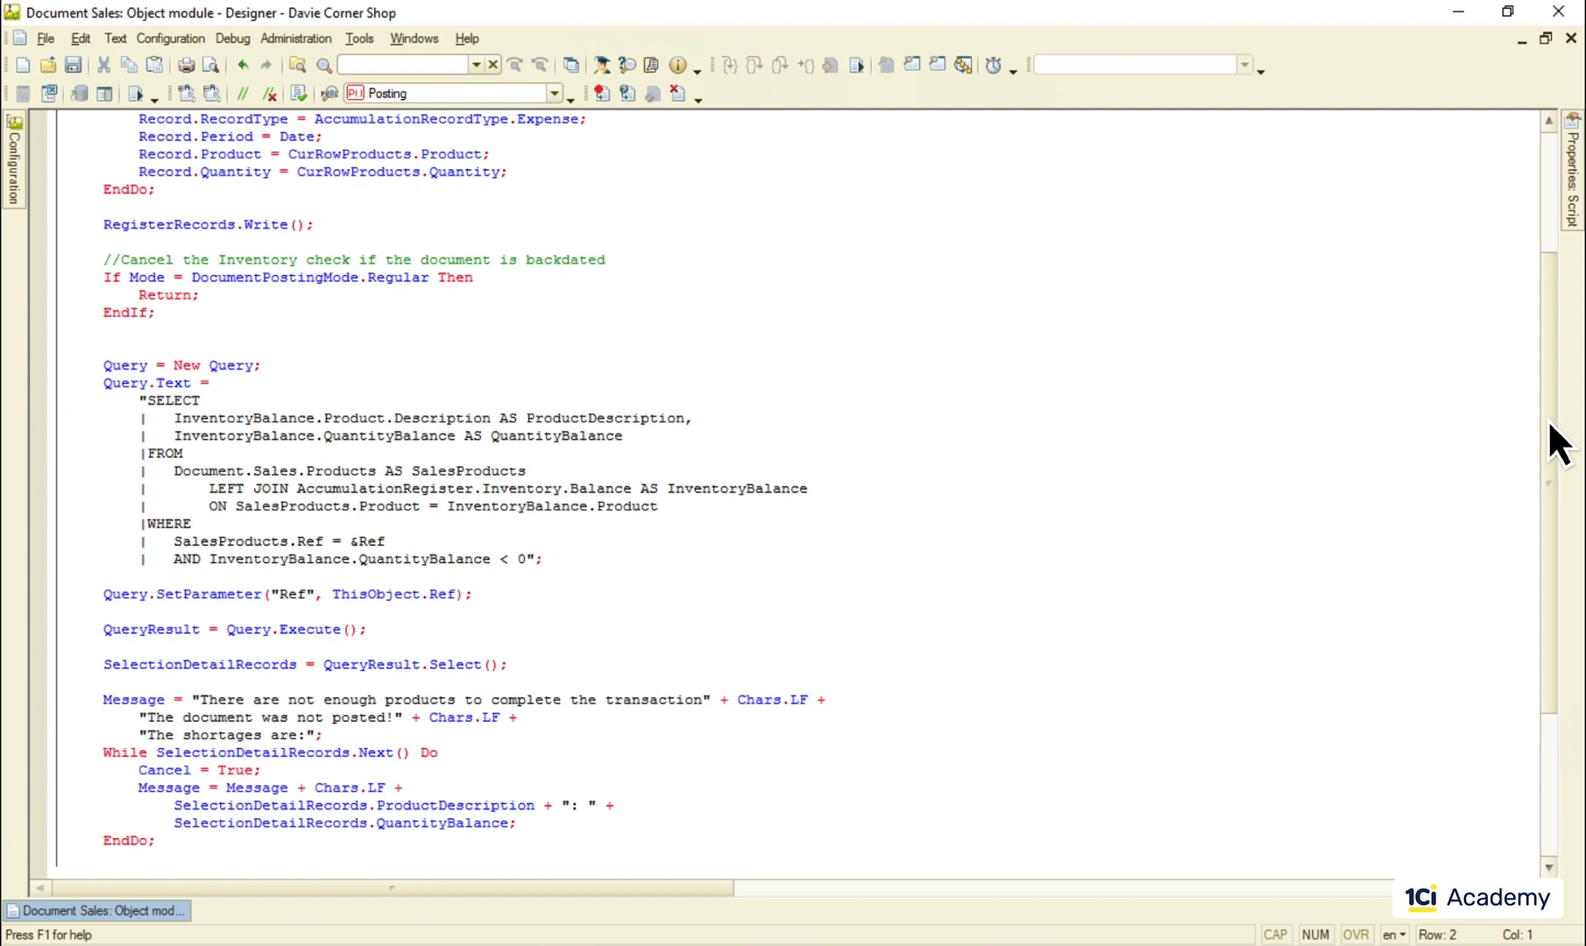
Step: Close the Sales module and expand the Inventory register's Dimensions and Resources
{"action": "left_click", "coordinate": [1572, 37]}
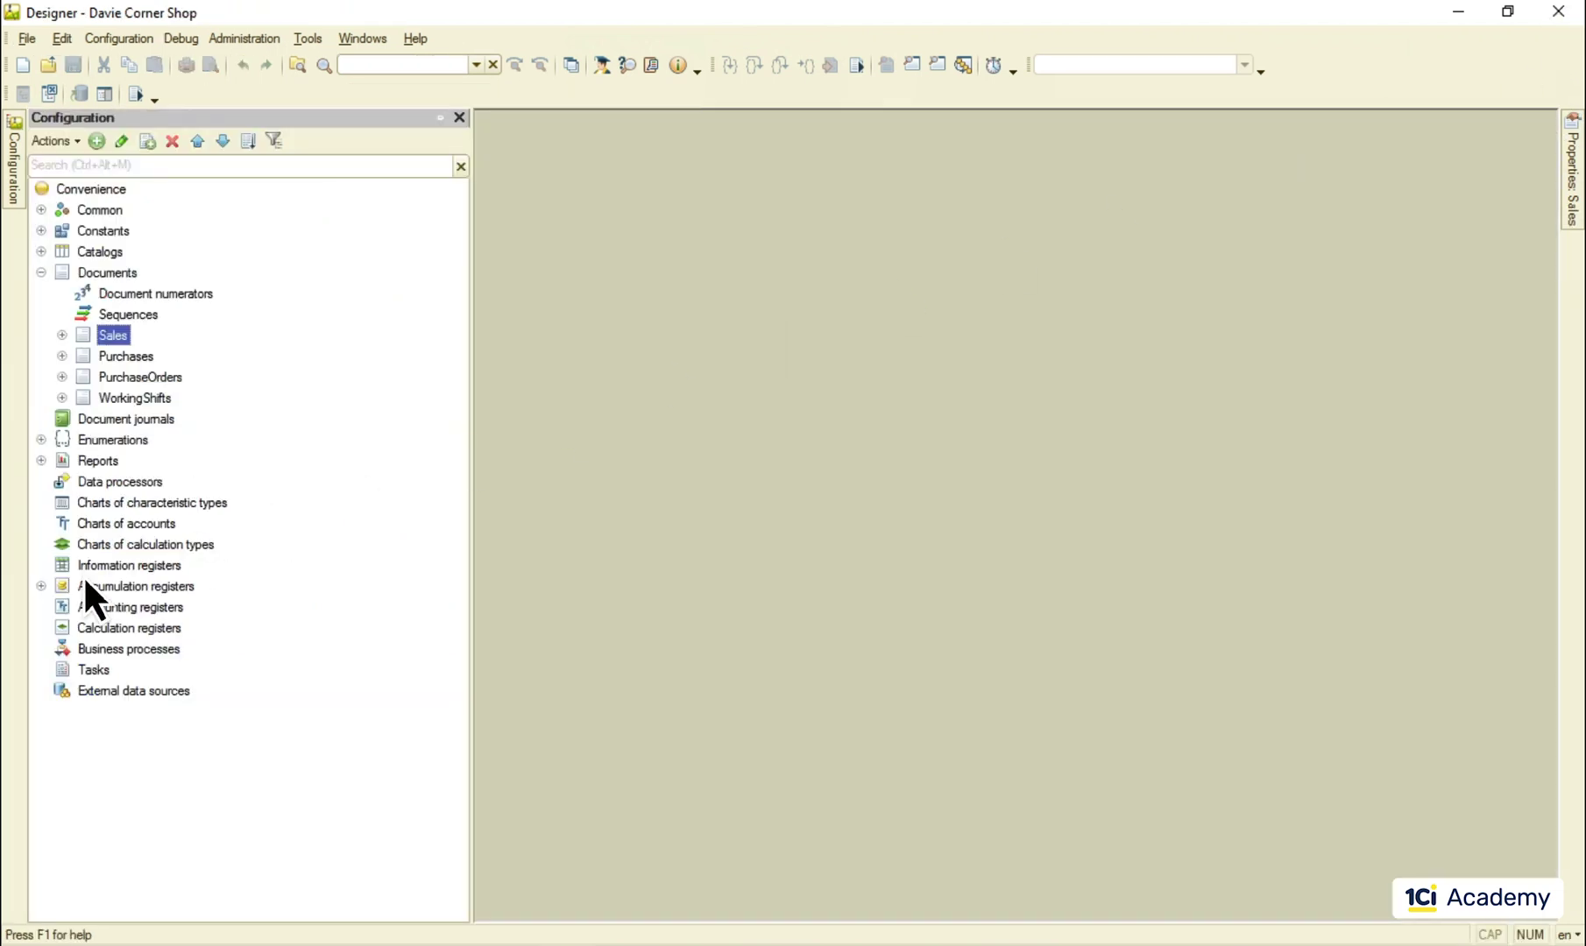
{"action": "left_click", "coordinate": [41, 587]}
{"action": "left_click", "coordinate": [62, 607]}
{"action": "left_click", "coordinate": [83, 628]}
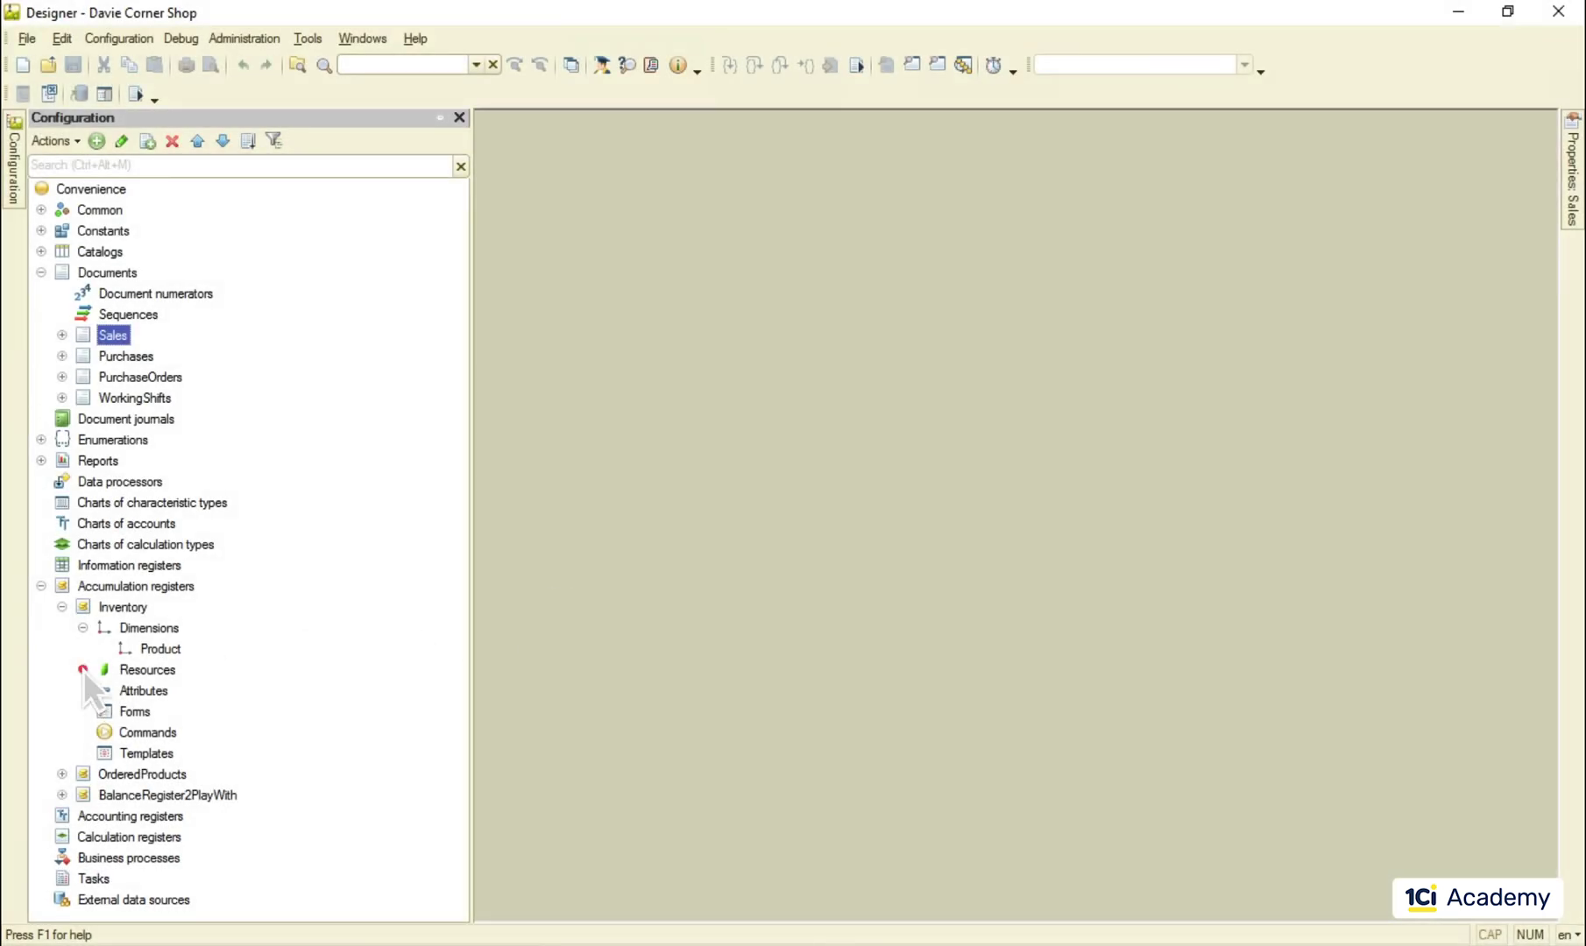
{"action": "left_click", "coordinate": [83, 669]}
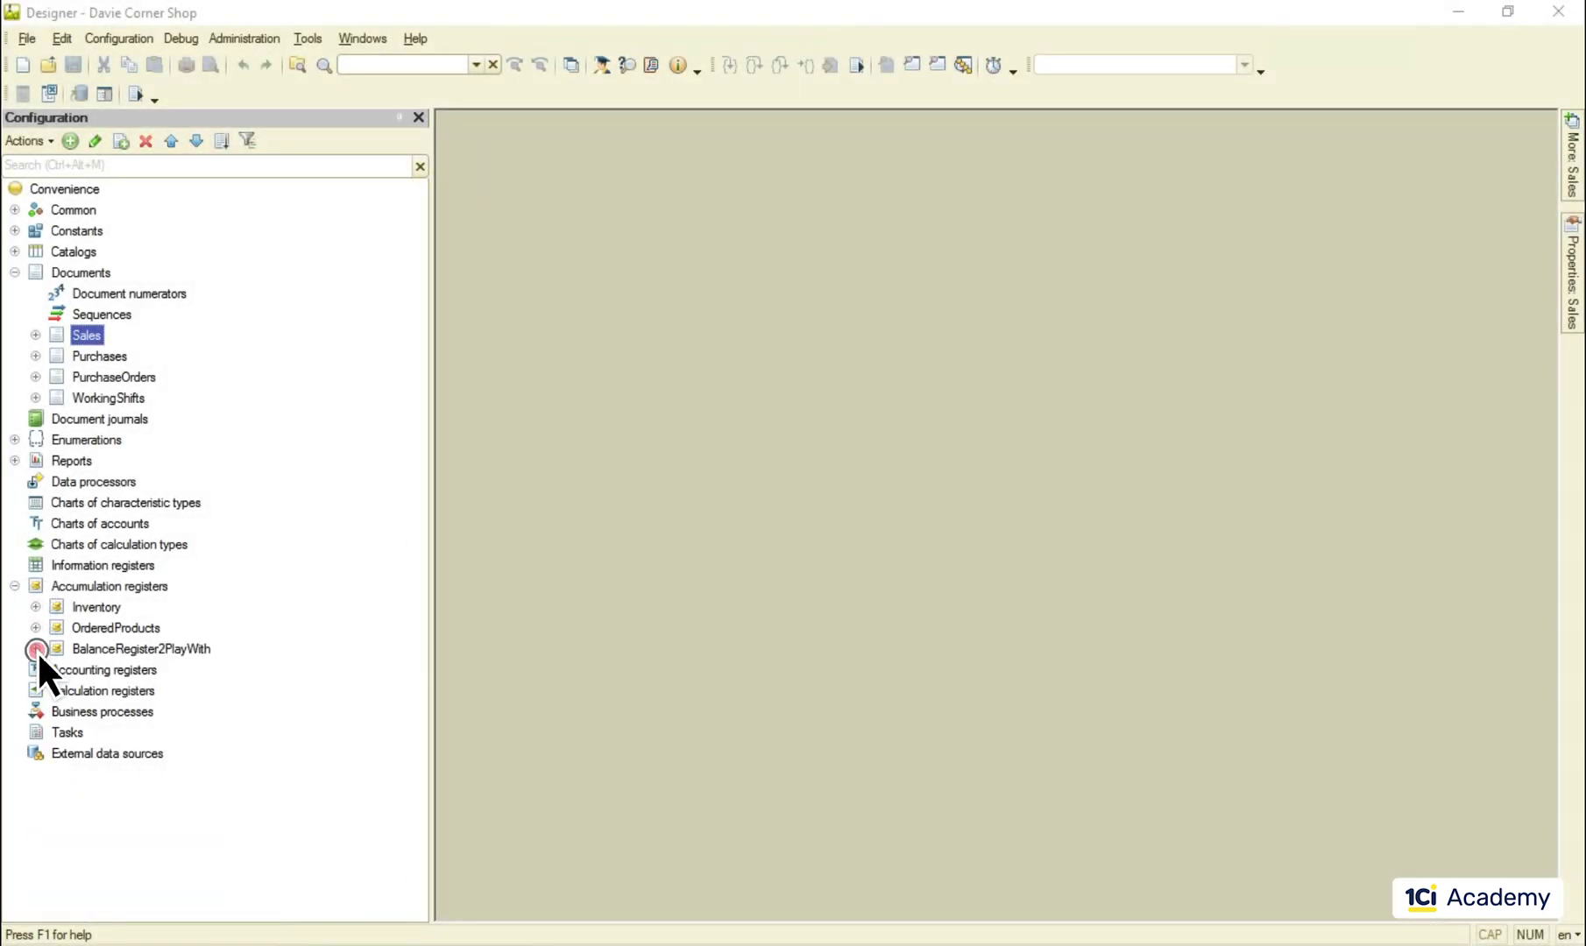
Step: Add a nonnegative Price resource with 2 decimal places to BalanceRegister2PlayWith
{"action": "left_click", "coordinate": [36, 649]}
{"action": "left_click", "coordinate": [56, 691]}
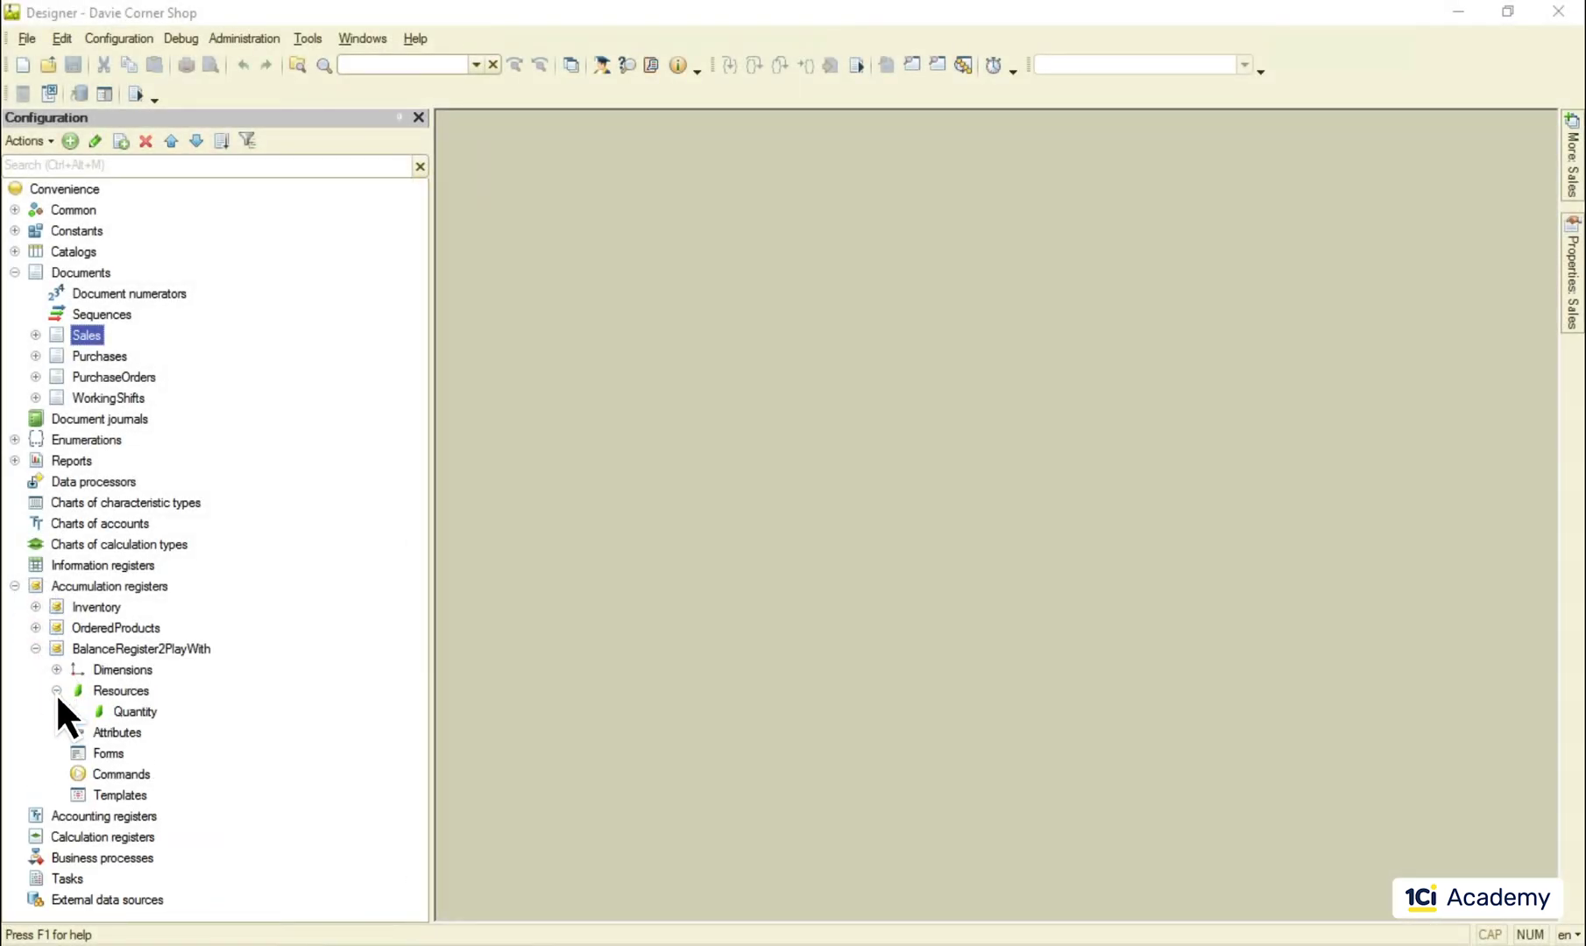
{"action": "left_click", "coordinate": [112, 691]}
{"action": "key", "text": "Insert"}
{"action": "type", "text": "Price"}
{"action": "key", "text": "Tab"}
{"action": "left_click", "coordinate": [1209, 327]}
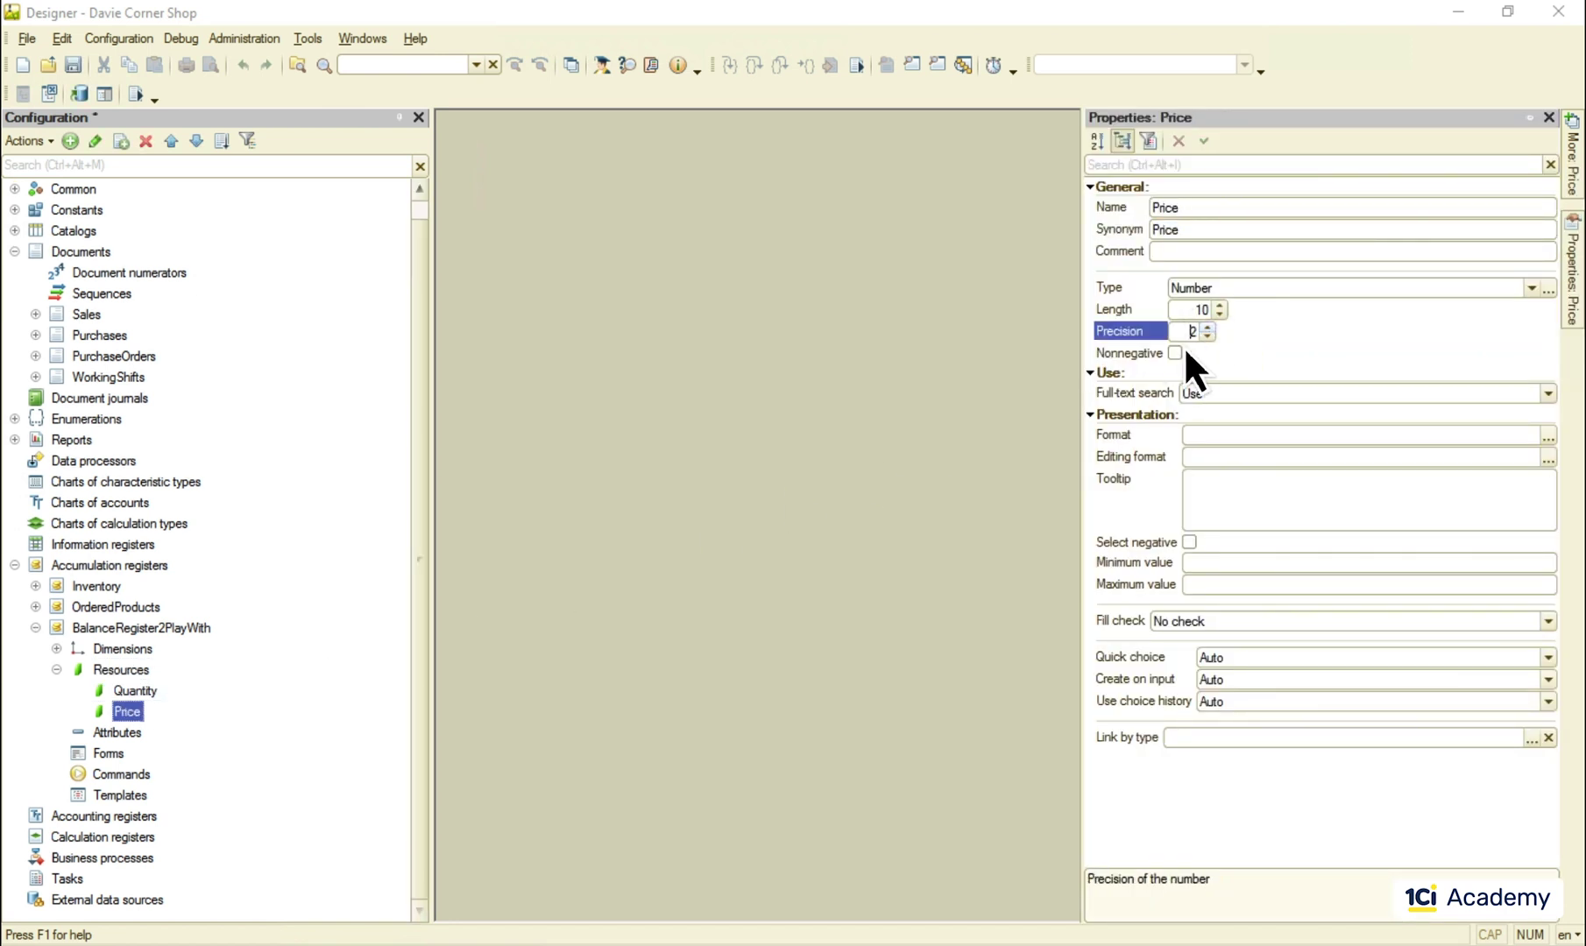
{"action": "left_click", "coordinate": [1175, 352]}
Step: Delete the register's Product and Company dimensions and open the Purchases object module
{"action": "left_click", "coordinate": [53, 648]}
{"action": "left_click", "coordinate": [111, 670]}
{"action": "right_click", "coordinate": [111, 671]}
{"action": "left_click", "coordinate": [173, 739]}
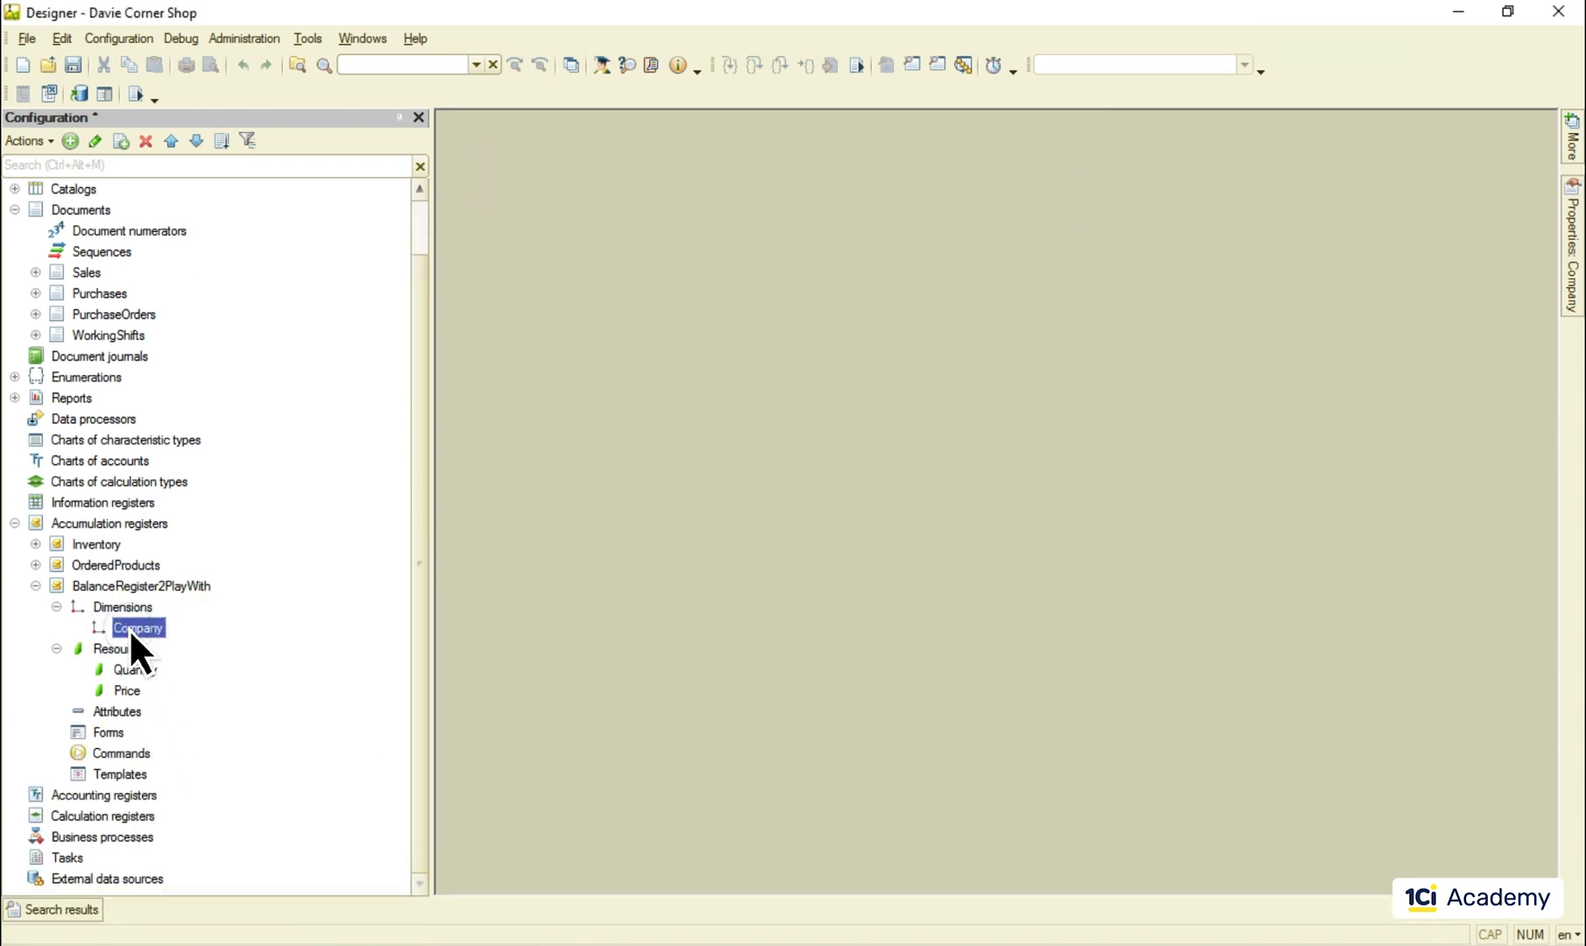
{"action": "right_click", "coordinate": [129, 628]}
{"action": "left_click", "coordinate": [204, 740]}
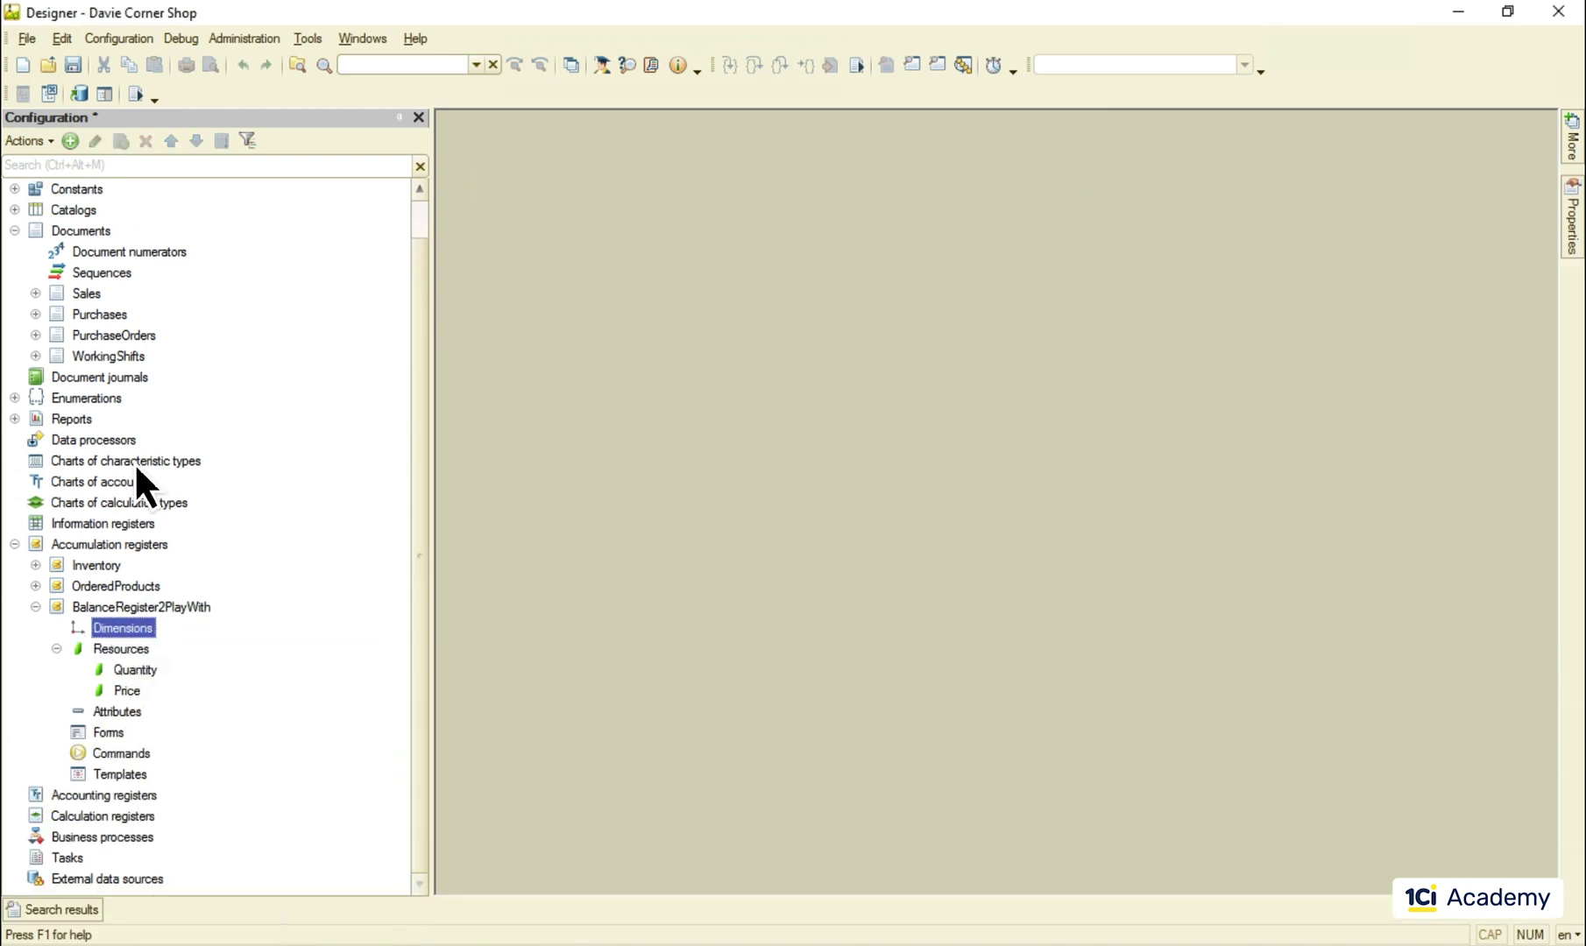
{"action": "right_click", "coordinate": [95, 312]}
{"action": "left_click", "coordinate": [203, 333]}
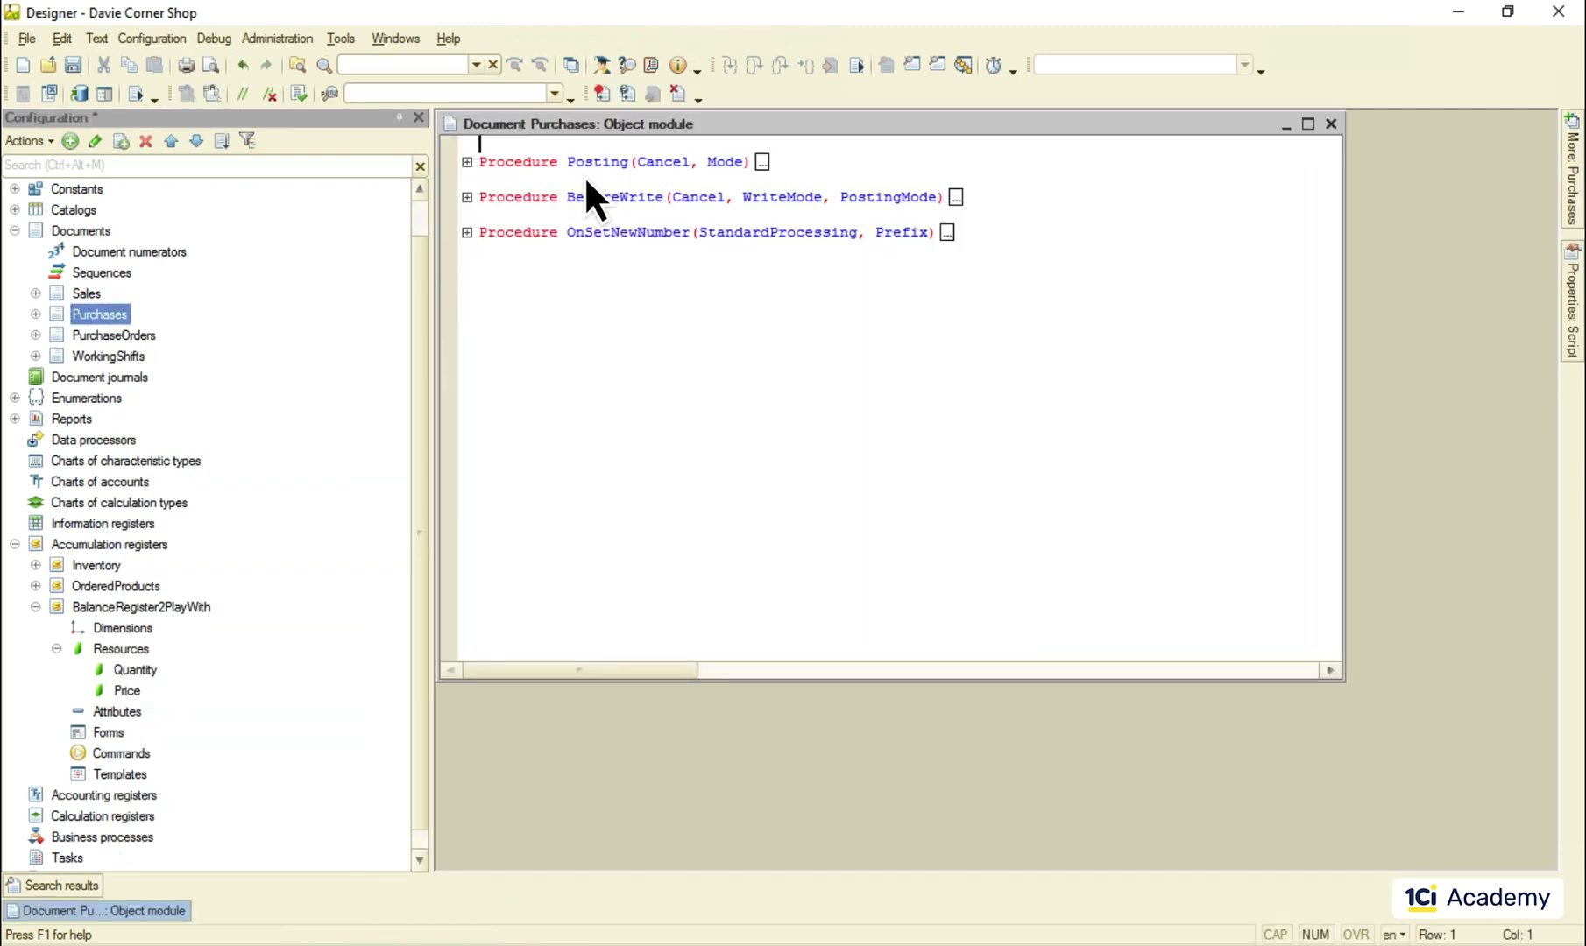
Step: Delete the Record.Product line from the Posting procedure's second loop
{"action": "double_click", "coordinate": [718, 119]}
{"action": "left_click", "coordinate": [462, 137]}
{"action": "key", "text": "shift+Down"}
{"action": "key", "text": "Delete"}
Step: Add Record.Price = CurRowProducts.Price;, check syntax, and update the debugged application
{"action": "type", "text": "Record.Quantity = CurRowProducts.Quantity;"}
{"action": "double_click", "coordinate": [652, 526]}
{"action": "type", "text": "Price"}
{"action": "double_click", "coordinate": [832, 524]}
{"action": "type", "text": "Price"}
{"action": "left_click", "coordinate": [300, 93]}
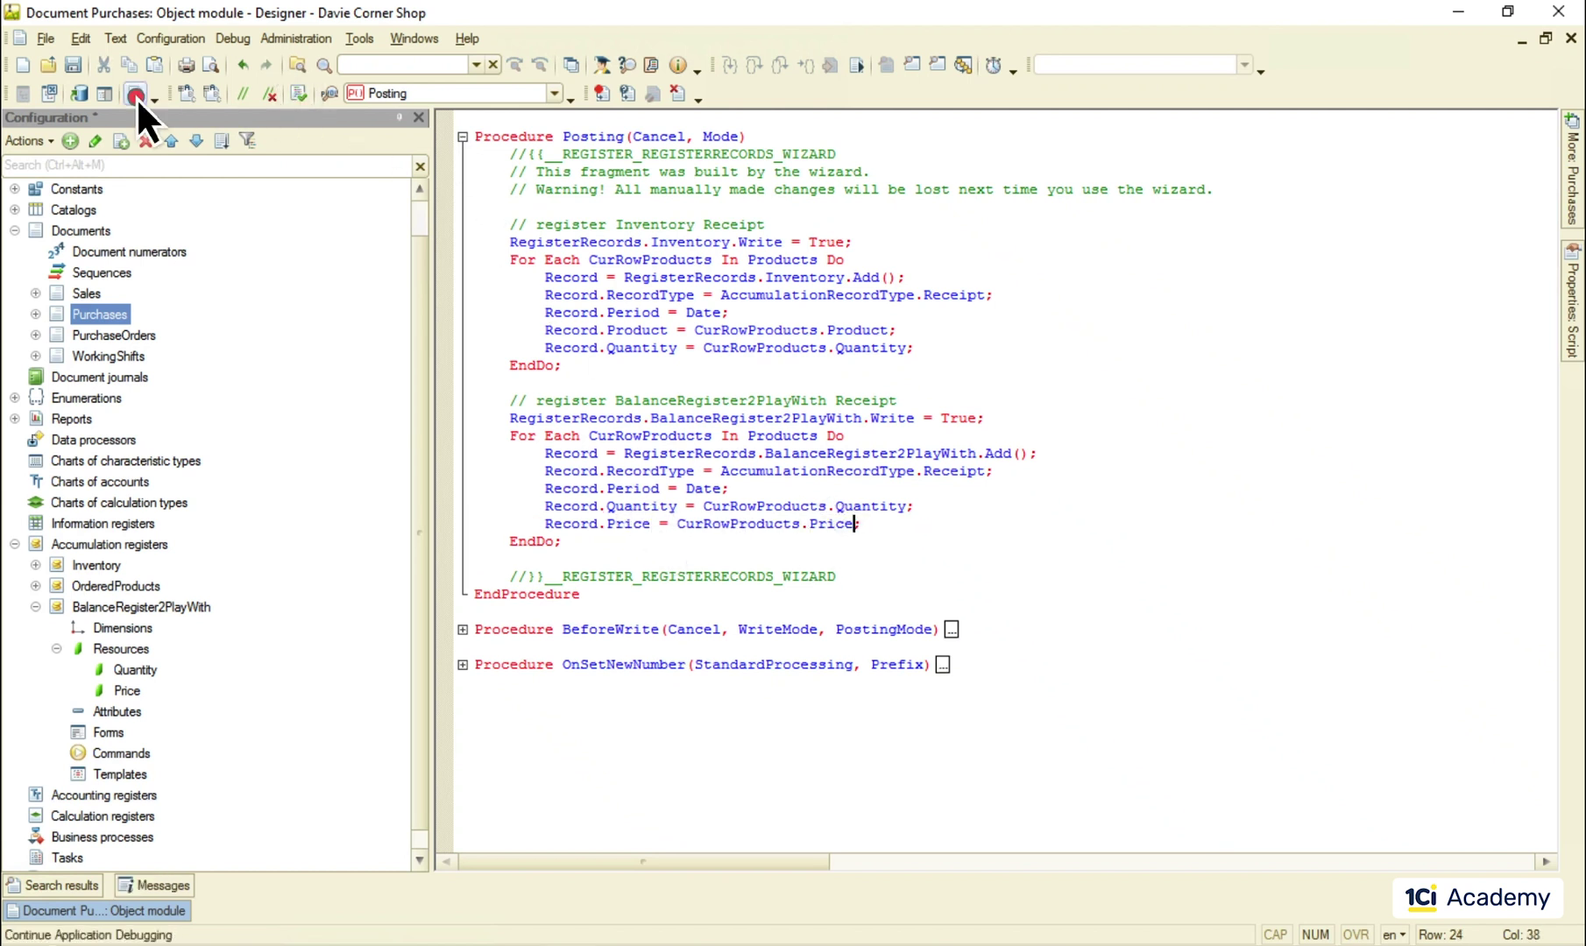
{"action": "left_click", "coordinate": [136, 95]}
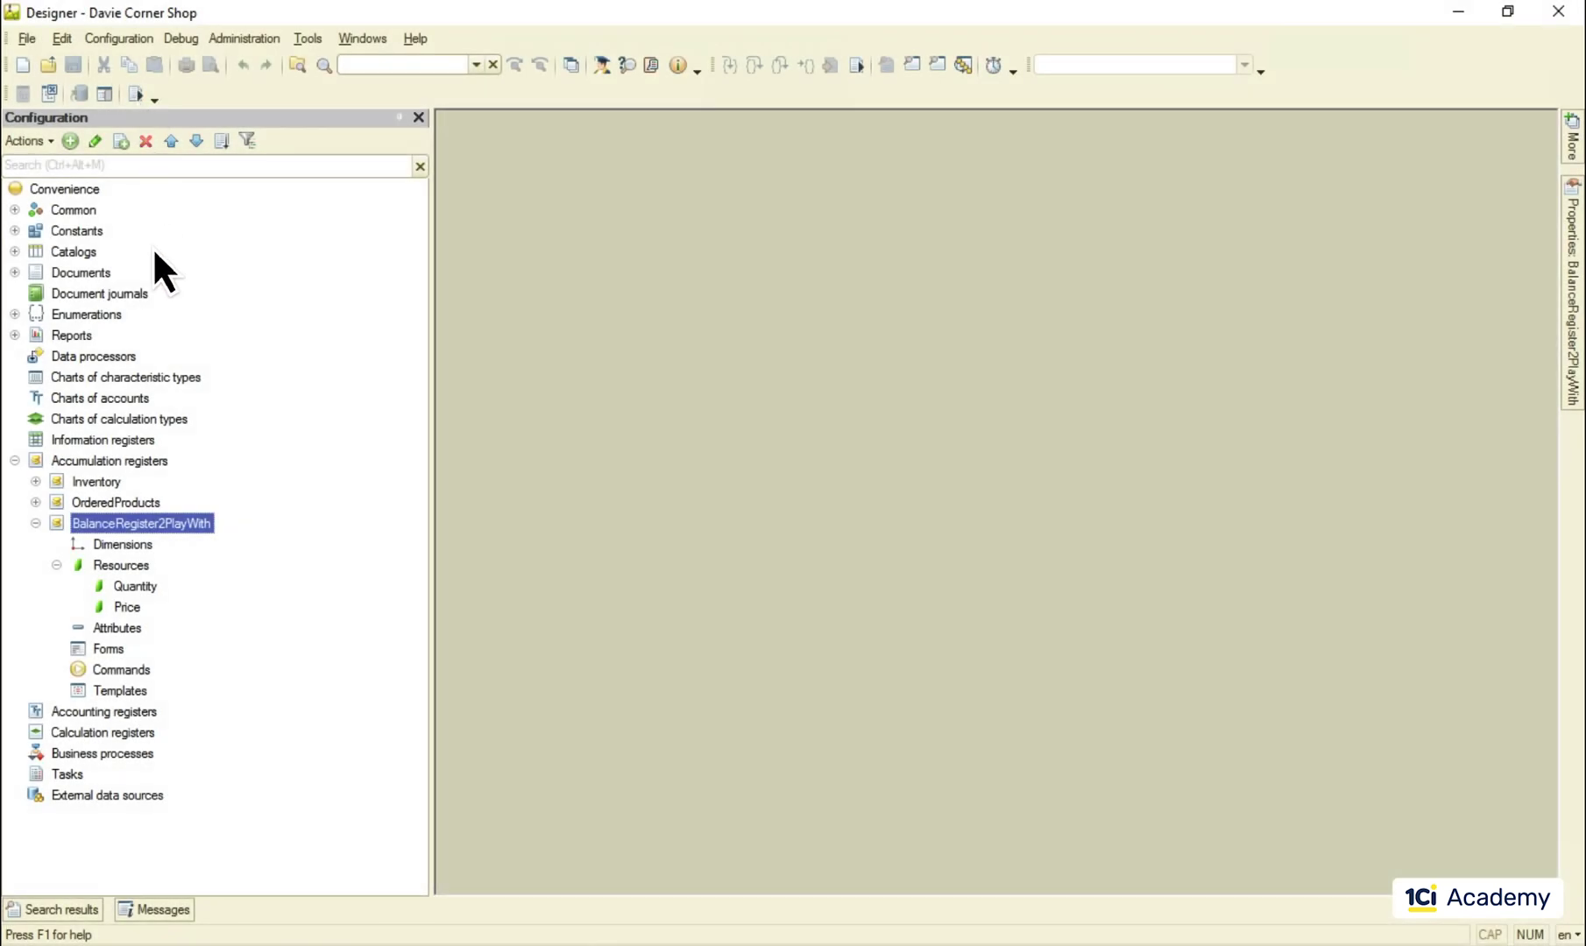
Step: Set BalanceRegister2PlayWith's Register type to Turnovers and close its settings
{"action": "double_click", "coordinate": [182, 522]}
{"action": "left_click", "coordinate": [946, 310]}
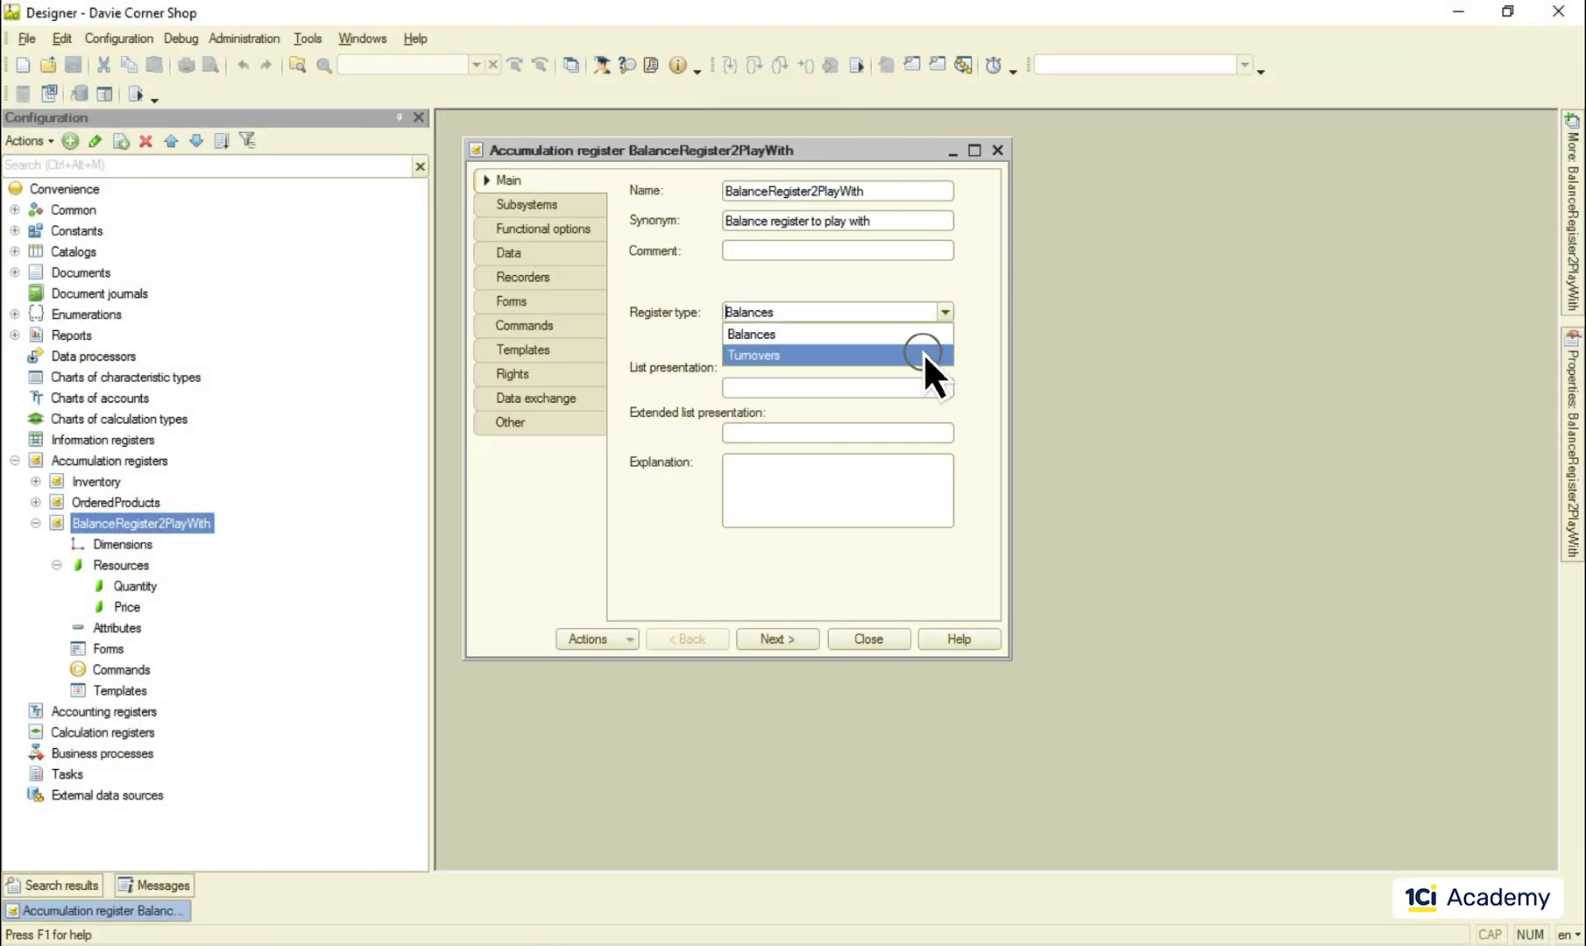
{"action": "left_click", "coordinate": [923, 353]}
{"action": "left_click", "coordinate": [862, 638]}
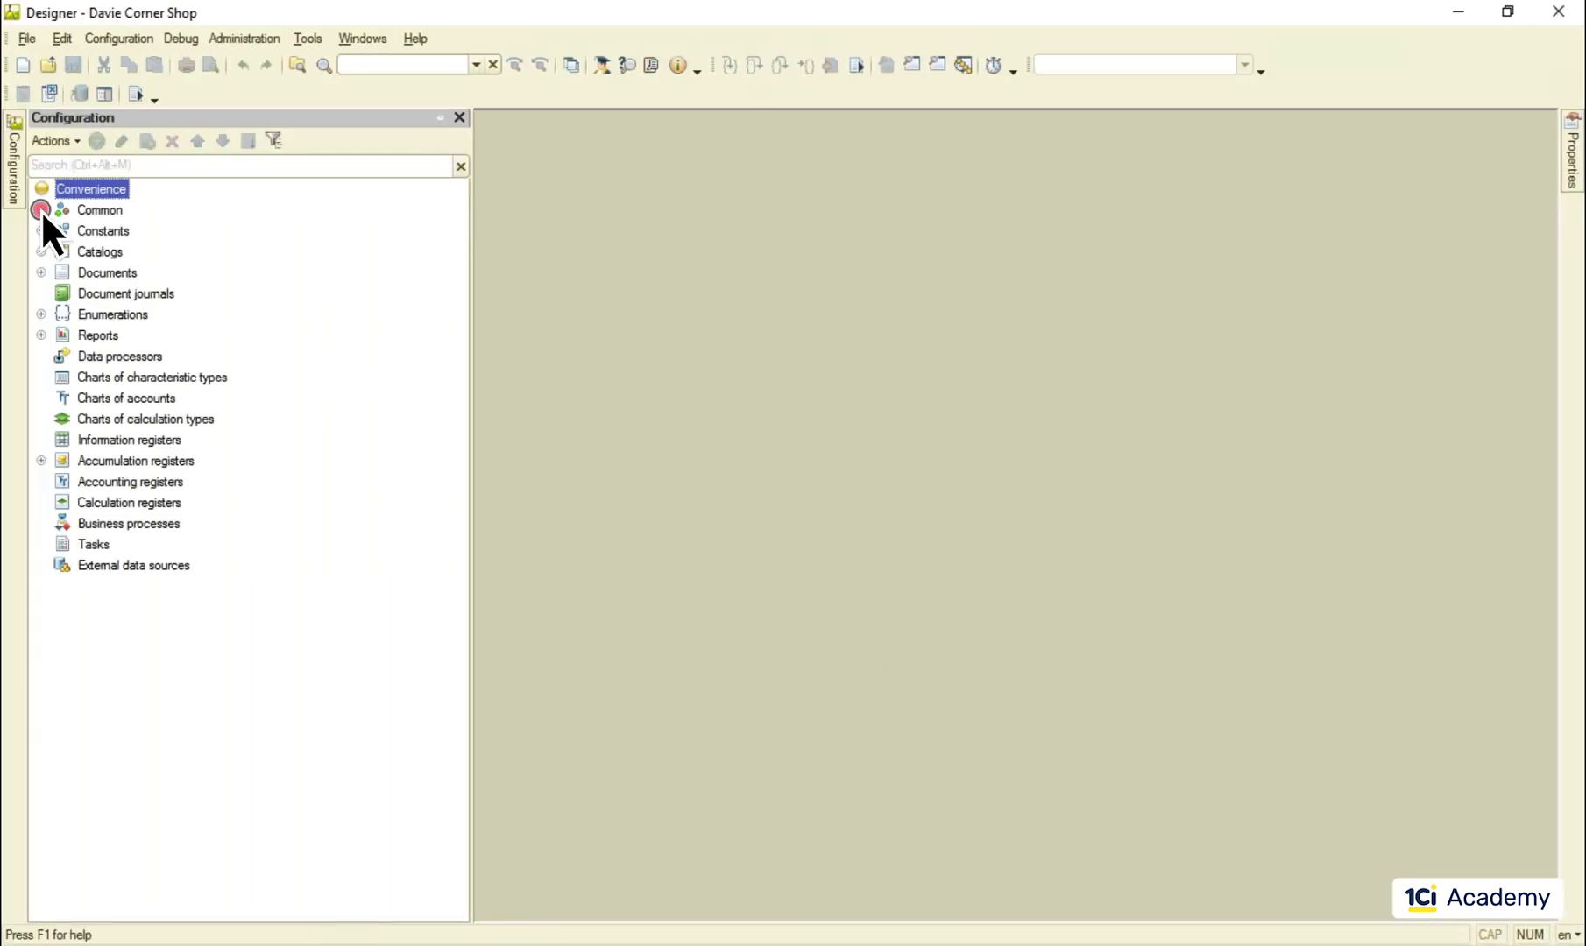
Step: Open the Dynamic list query of TurnoverTable on the InsideTheBalanceRegister common form
{"action": "left_click", "coordinate": [41, 210]}
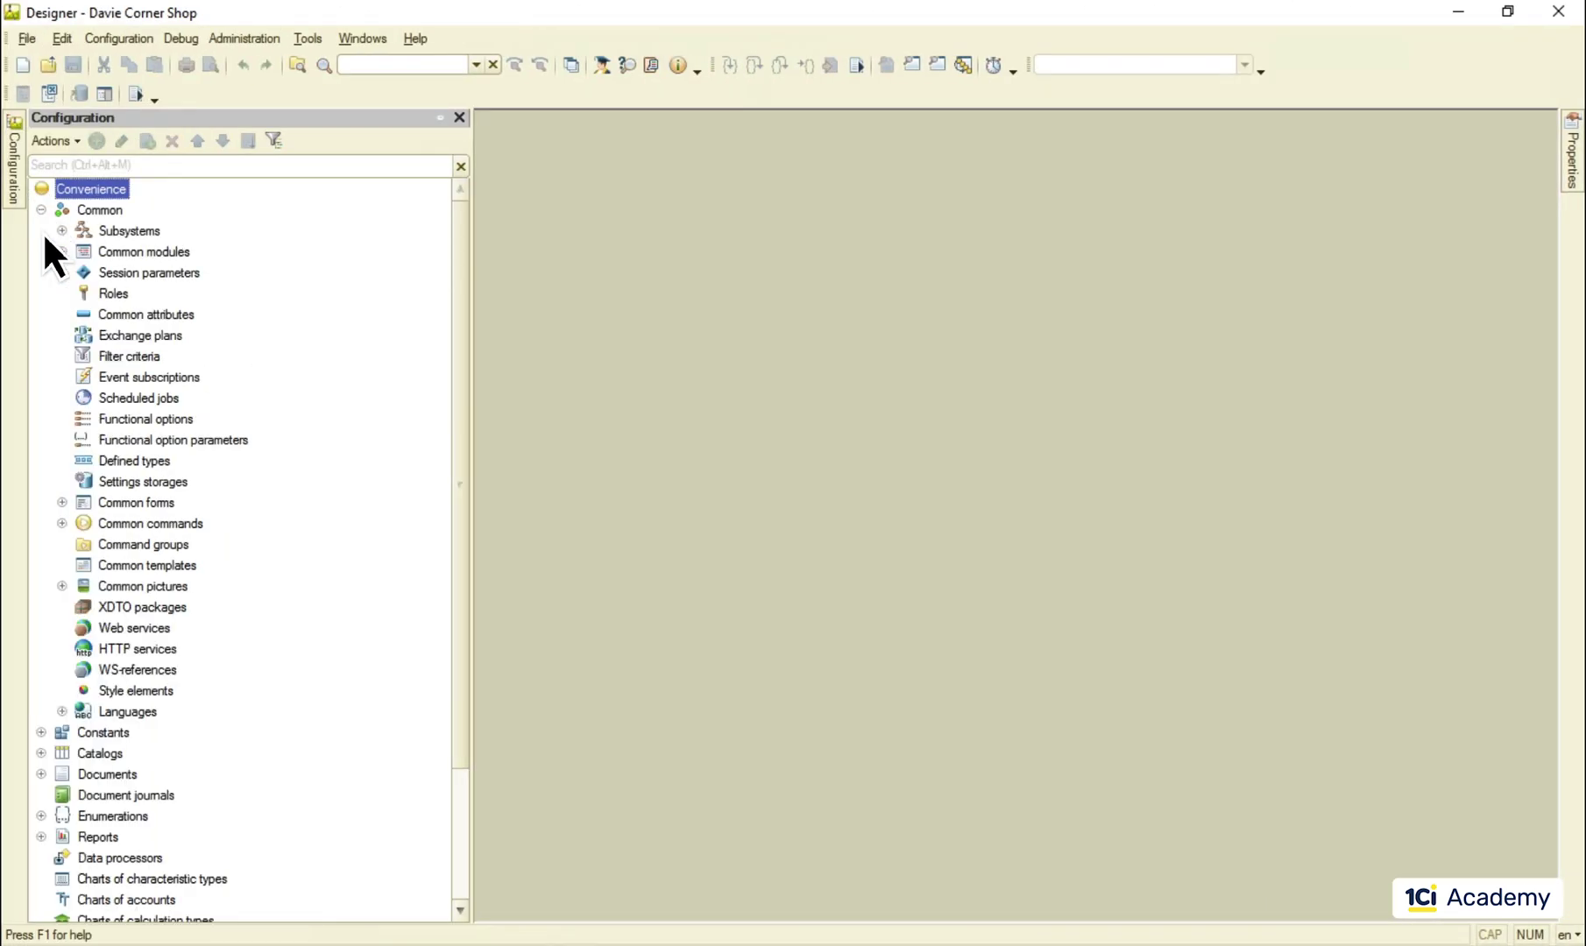
{"action": "left_click", "coordinate": [62, 503]}
{"action": "double_click", "coordinate": [136, 525]}
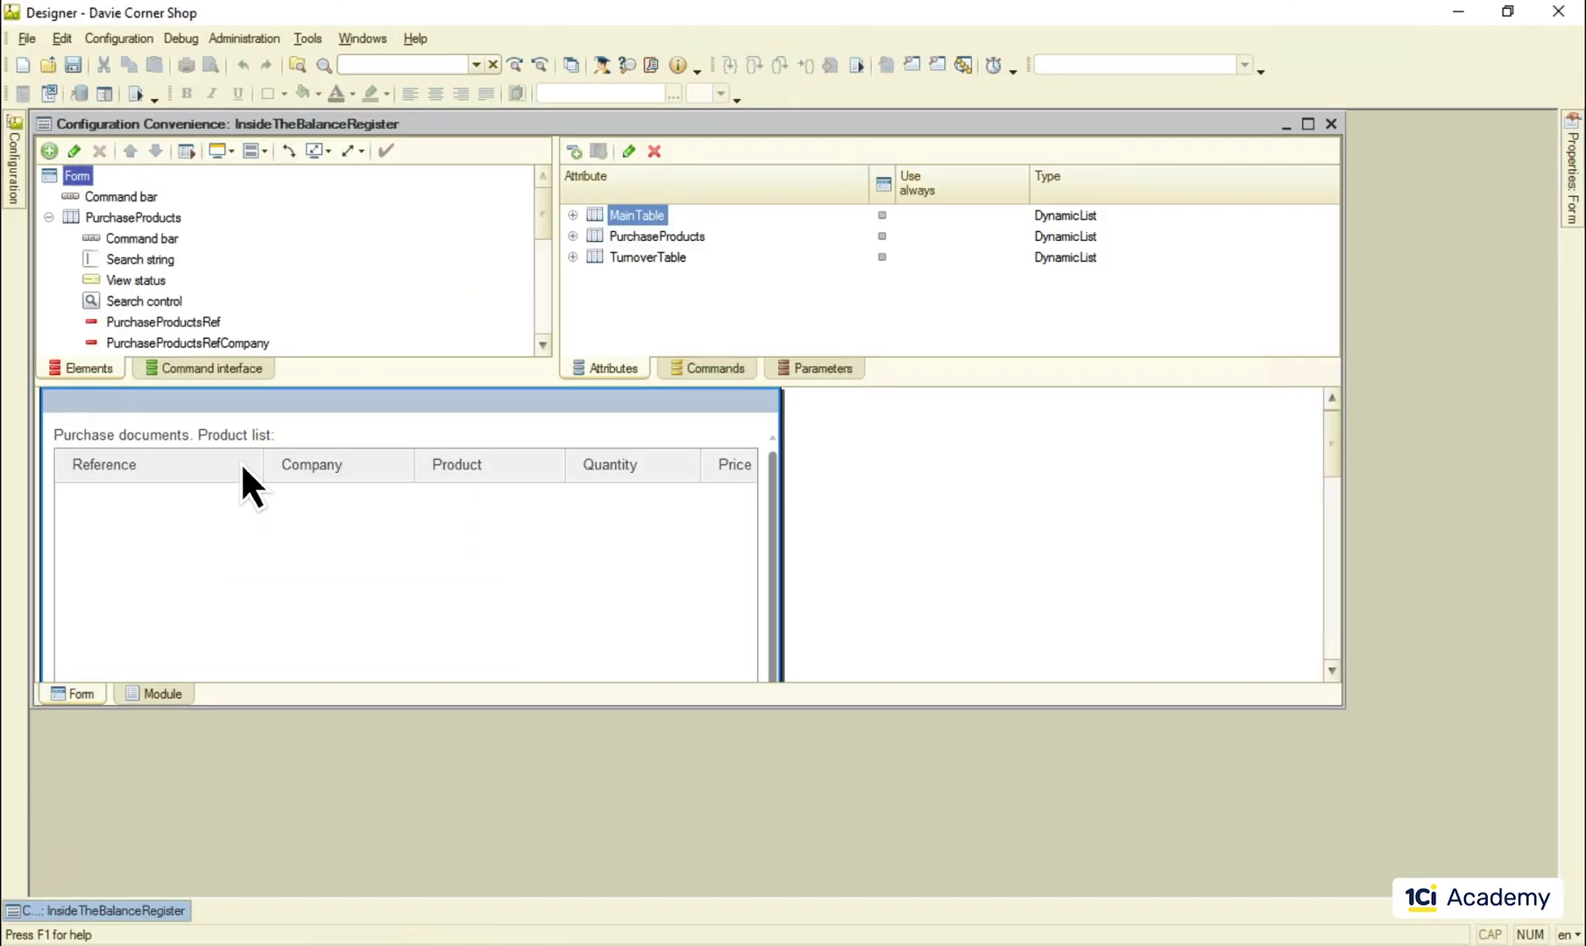
{"action": "double_click", "coordinate": [817, 117]}
{"action": "double_click", "coordinate": [753, 232]}
{"action": "left_click", "coordinate": [1272, 463]}
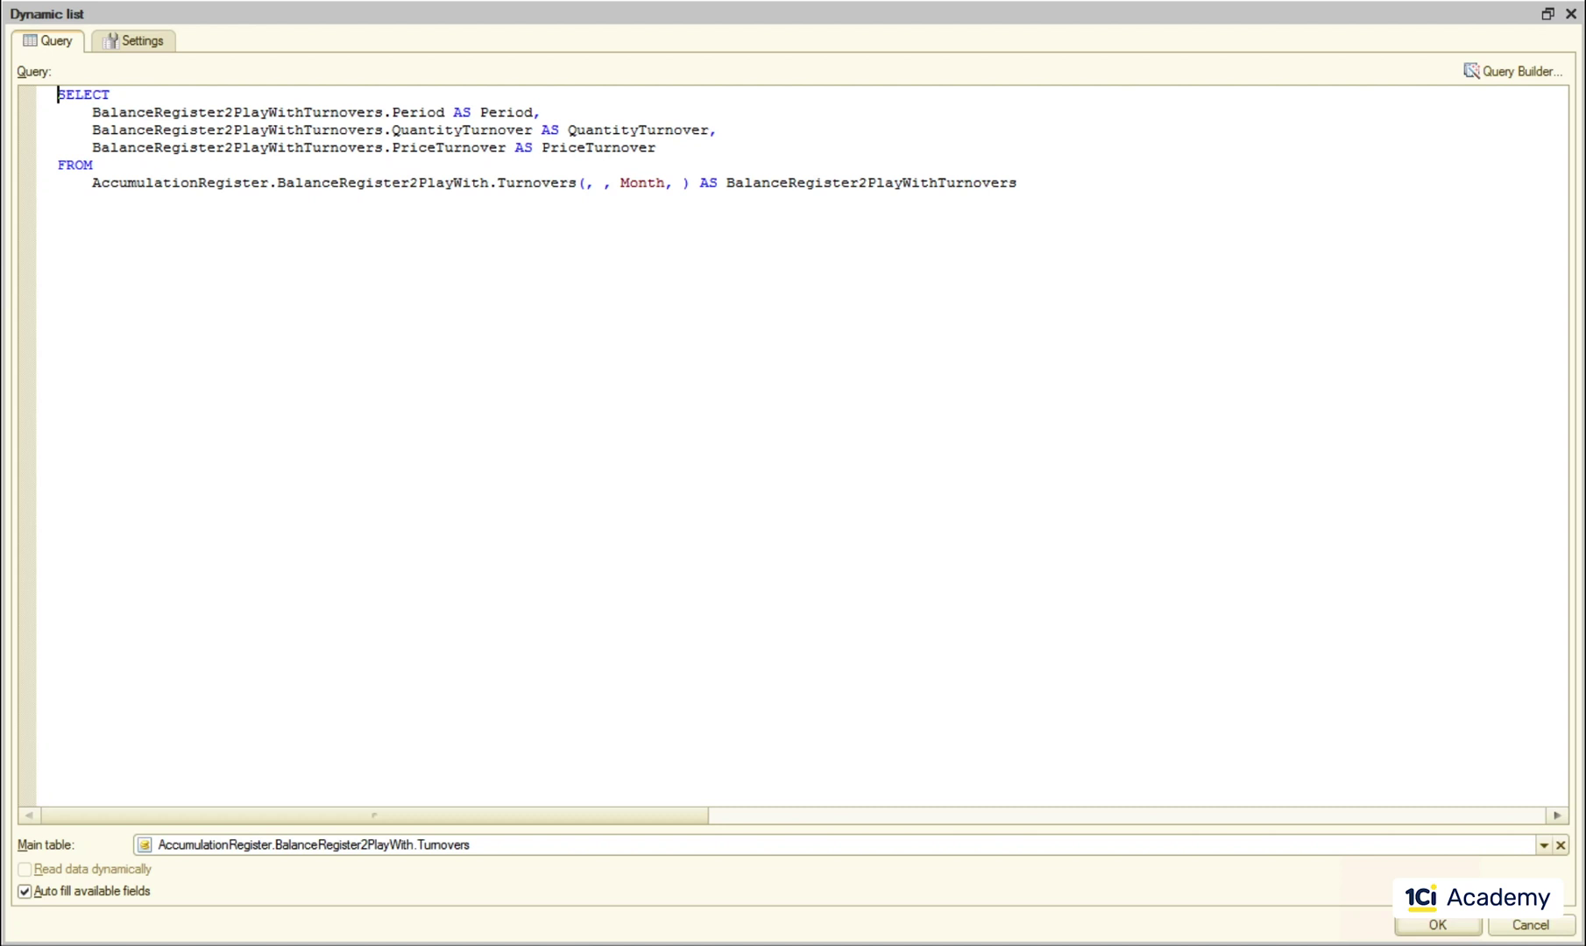
Step: In Query Builder, show the turnovers virtual table's Periodicity choices, currently Month
{"action": "right_click", "coordinate": [557, 147]}
{"action": "left_click", "coordinate": [635, 441]}
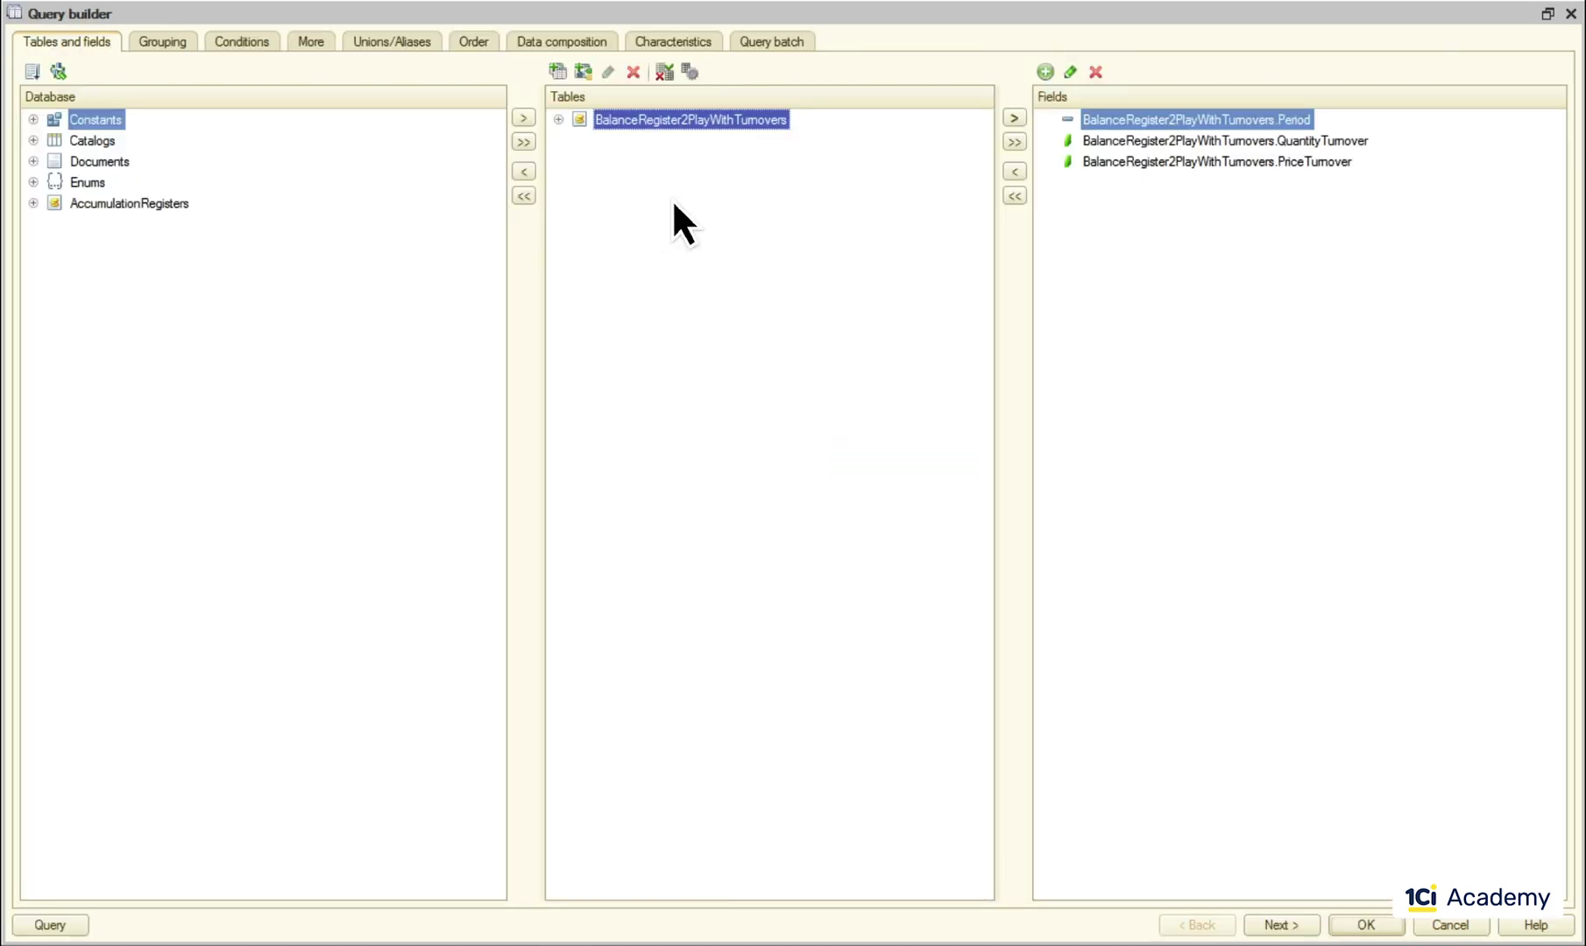
{"action": "left_click", "coordinate": [691, 69]}
{"action": "left_click", "coordinate": [962, 460]}
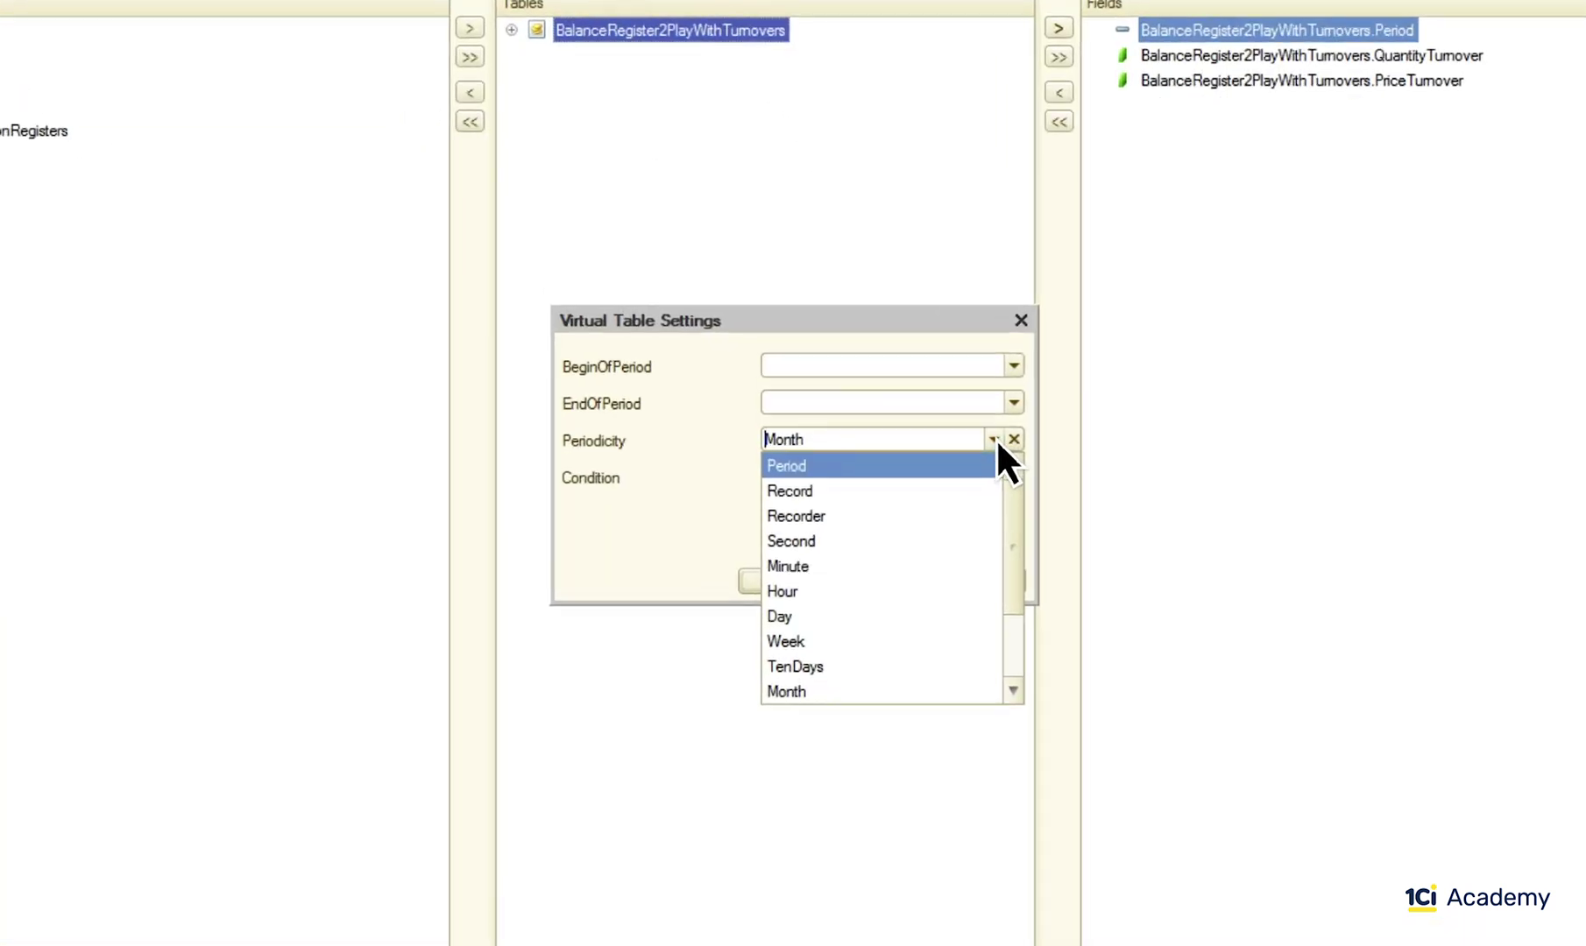
{"action": "left_click_drag", "start_coordinate": [1013, 537], "coordinate": [1071, 664]}
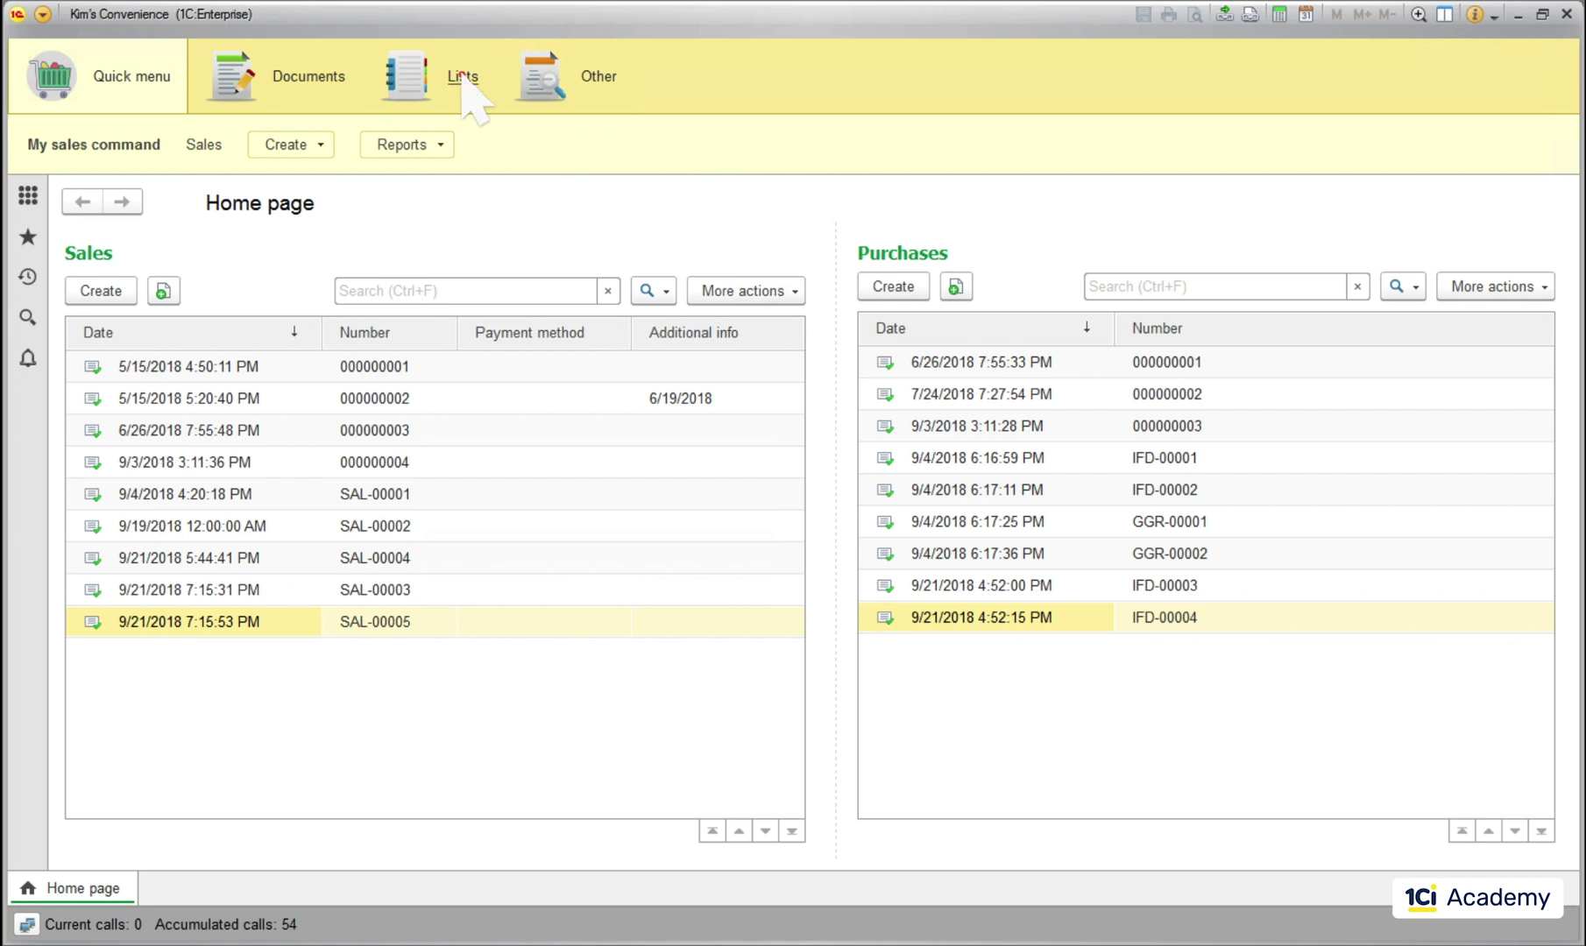
Step: Create a loyalty card with the customer's name, then start a new Sales document
{"action": "left_click", "coordinate": [462, 77]}
{"action": "left_click", "coordinate": [515, 149]}
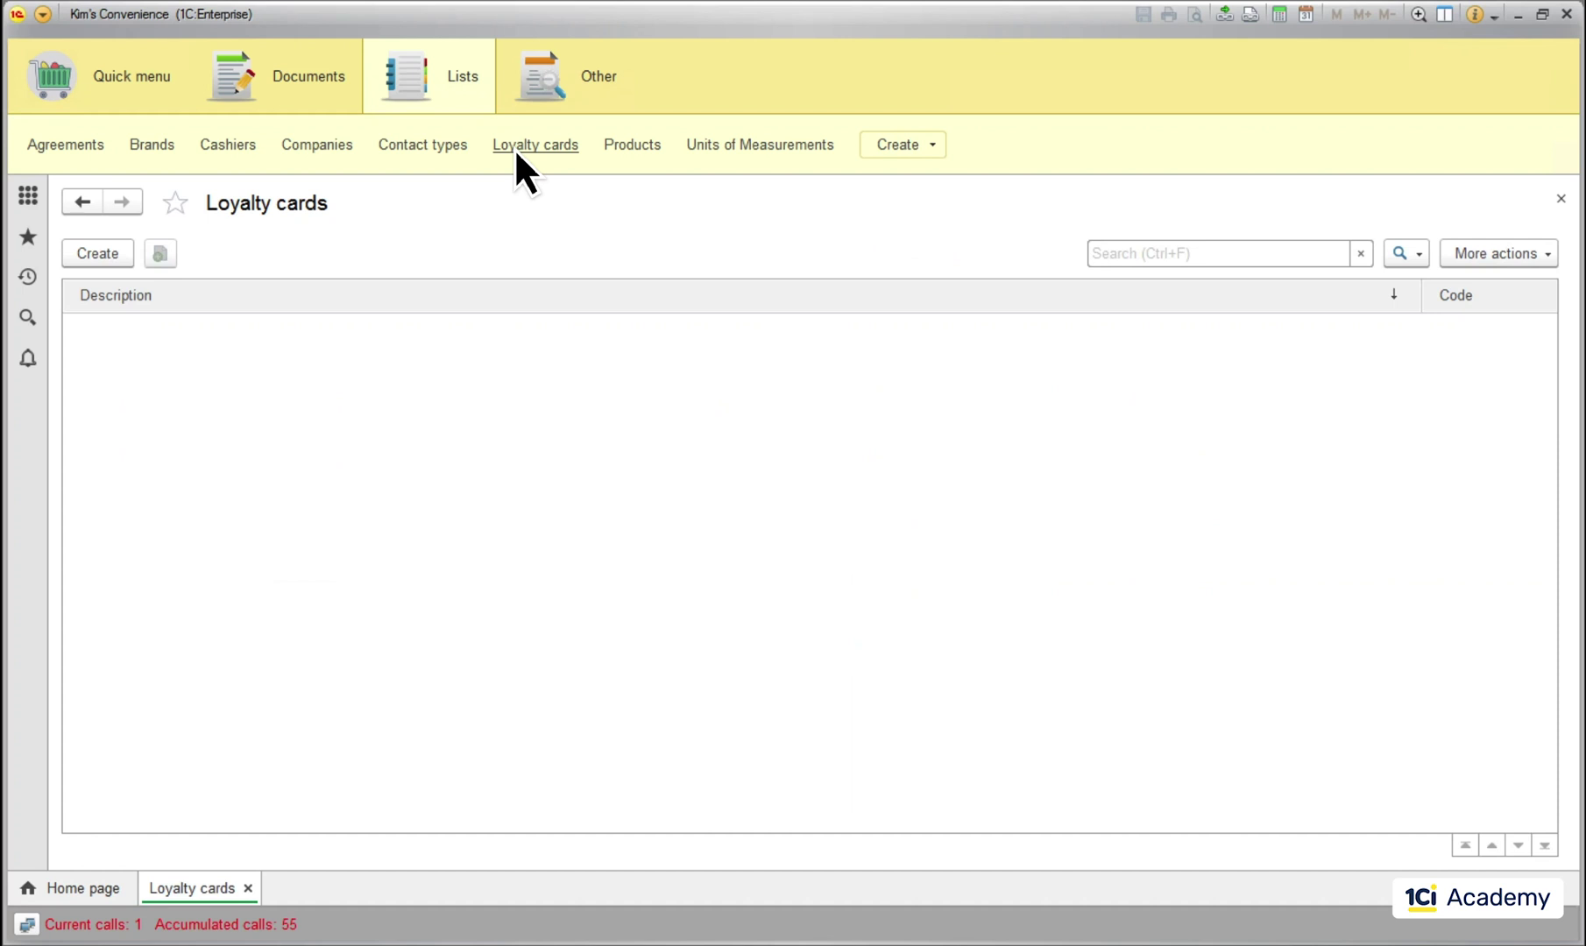
{"action": "left_click", "coordinate": [107, 254]}
{"action": "type", "text": "John Doe"}
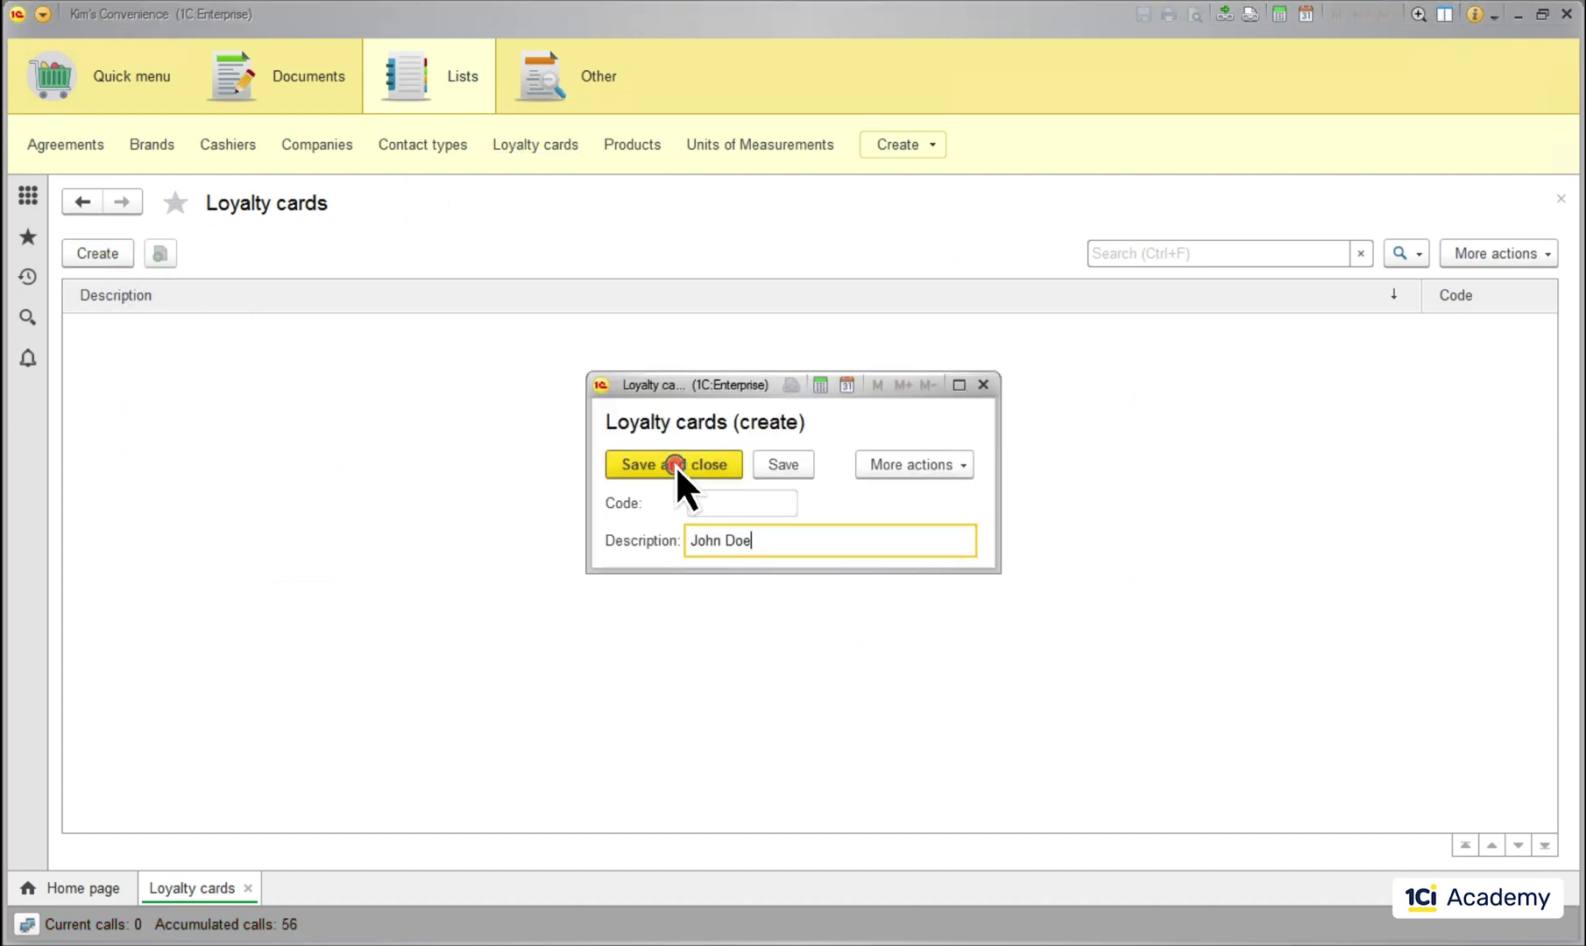
{"action": "left_click", "coordinate": [674, 465]}
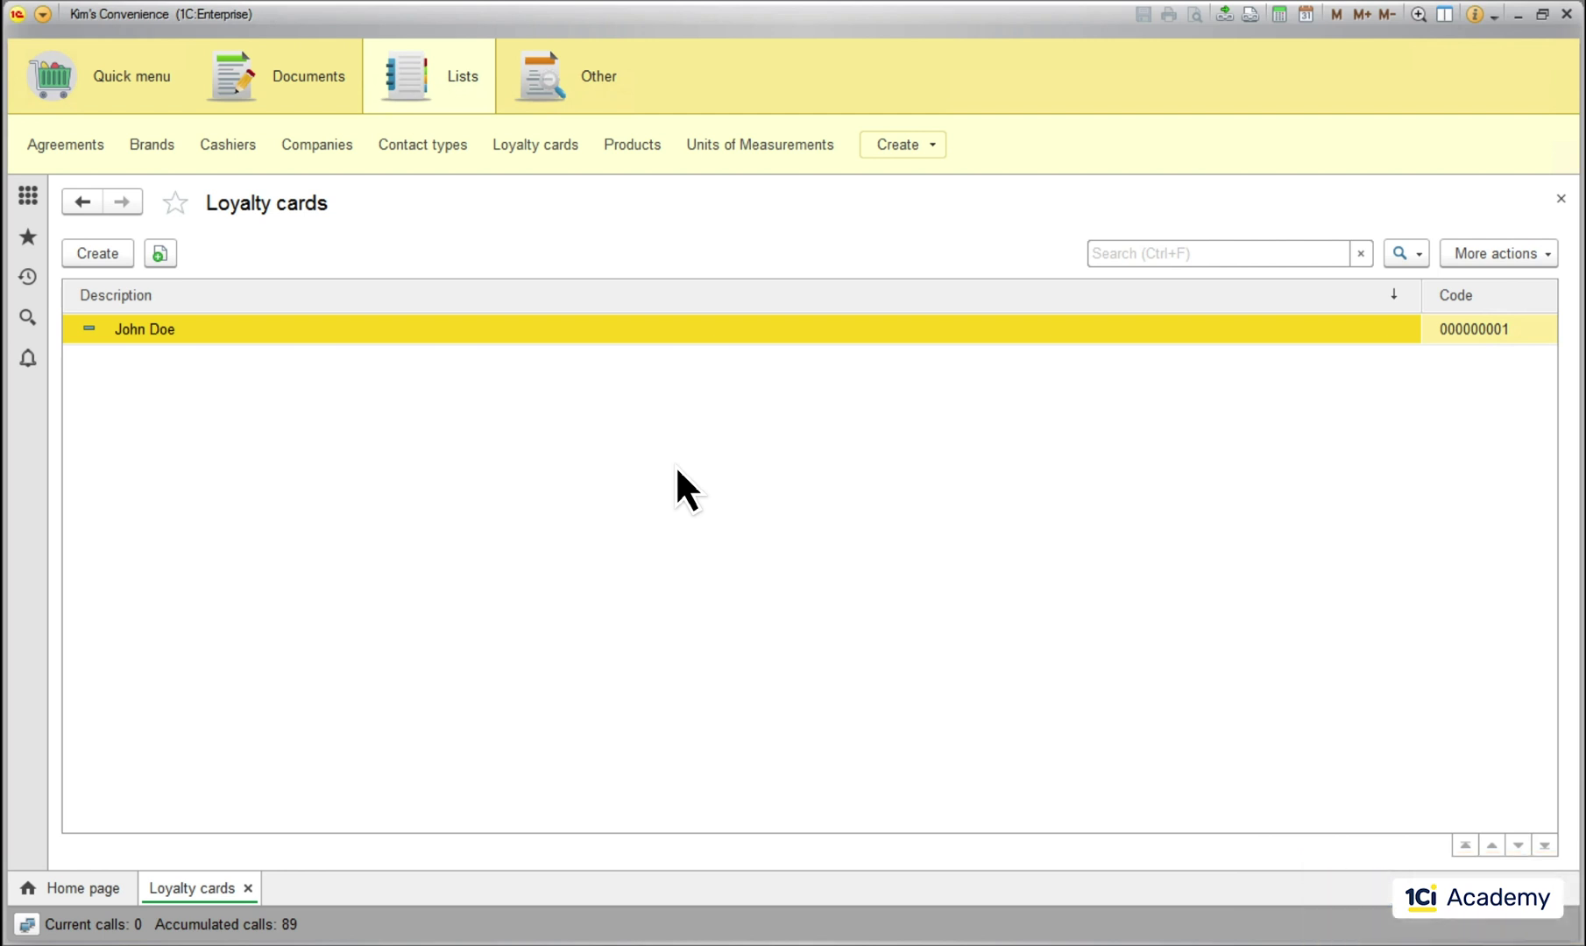
{"action": "left_click", "coordinate": [89, 889]}
{"action": "left_click", "coordinate": [96, 290]}
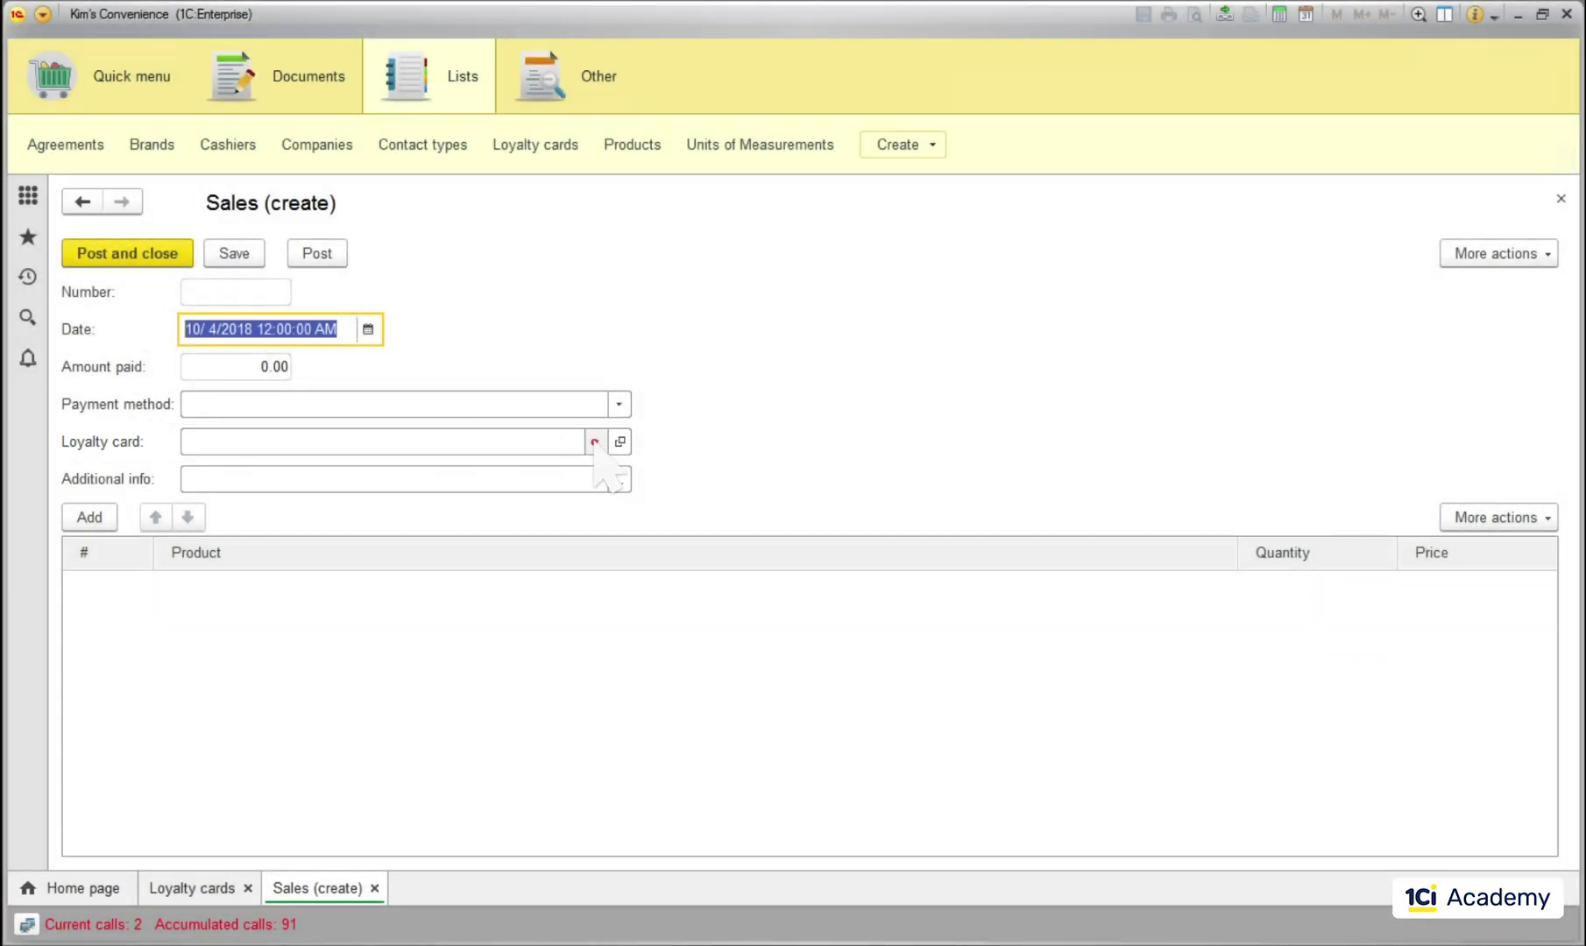
Step: Select the customer's loyalty card and add Pringles Original, quantity 24 at price 88
{"action": "left_click", "coordinate": [595, 443]}
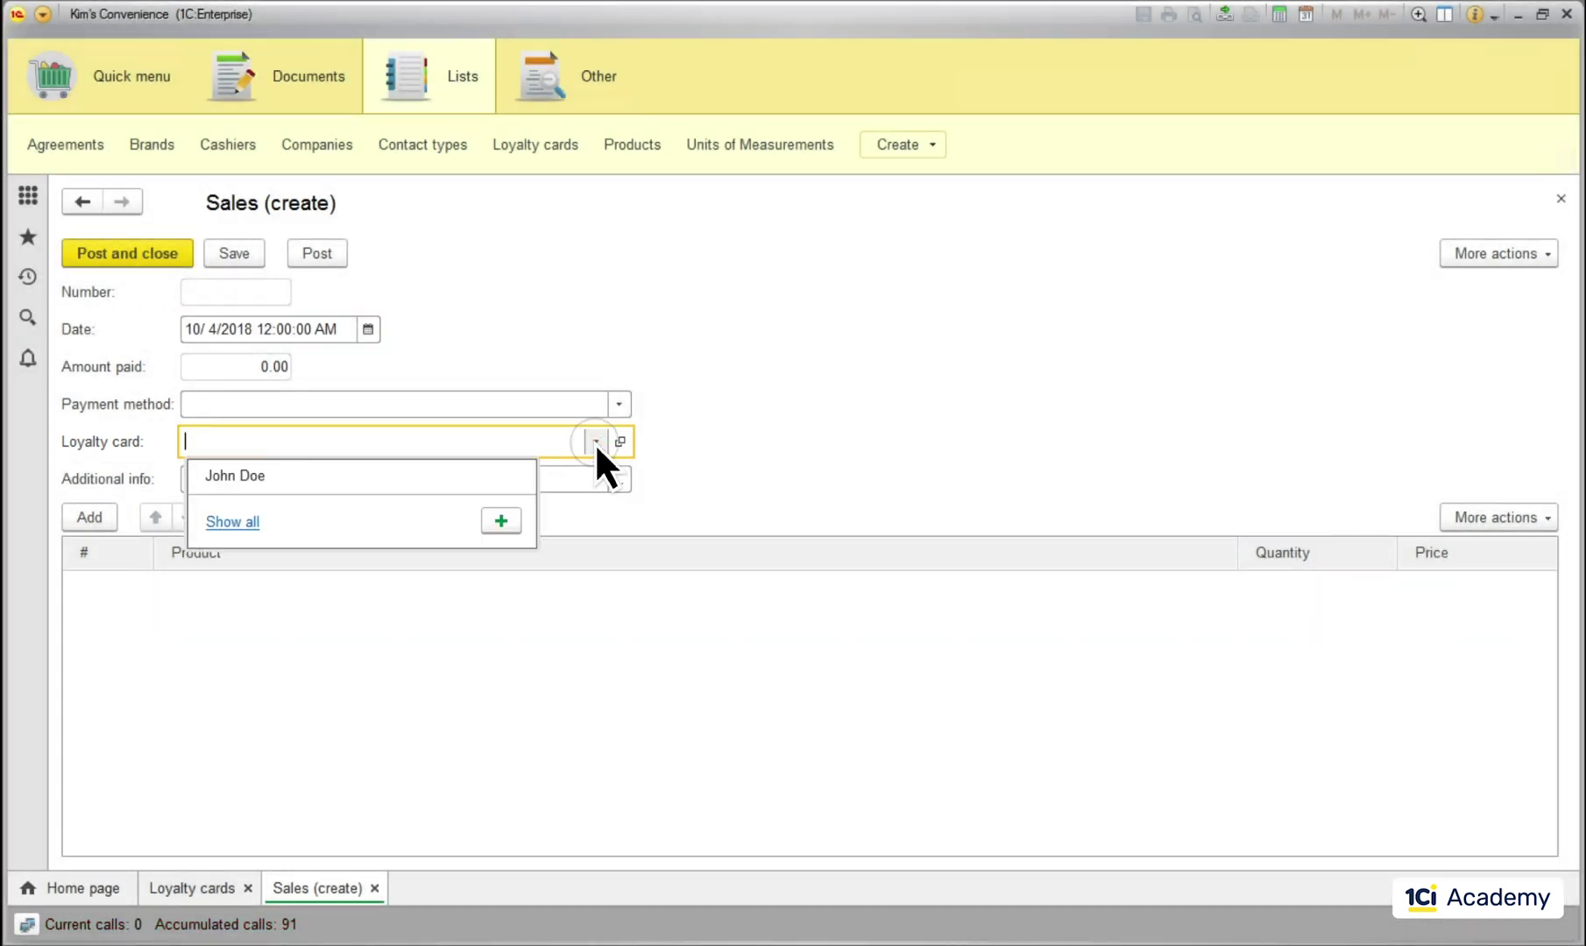
{"action": "left_click", "coordinate": [516, 469]}
{"action": "left_click", "coordinate": [92, 521]}
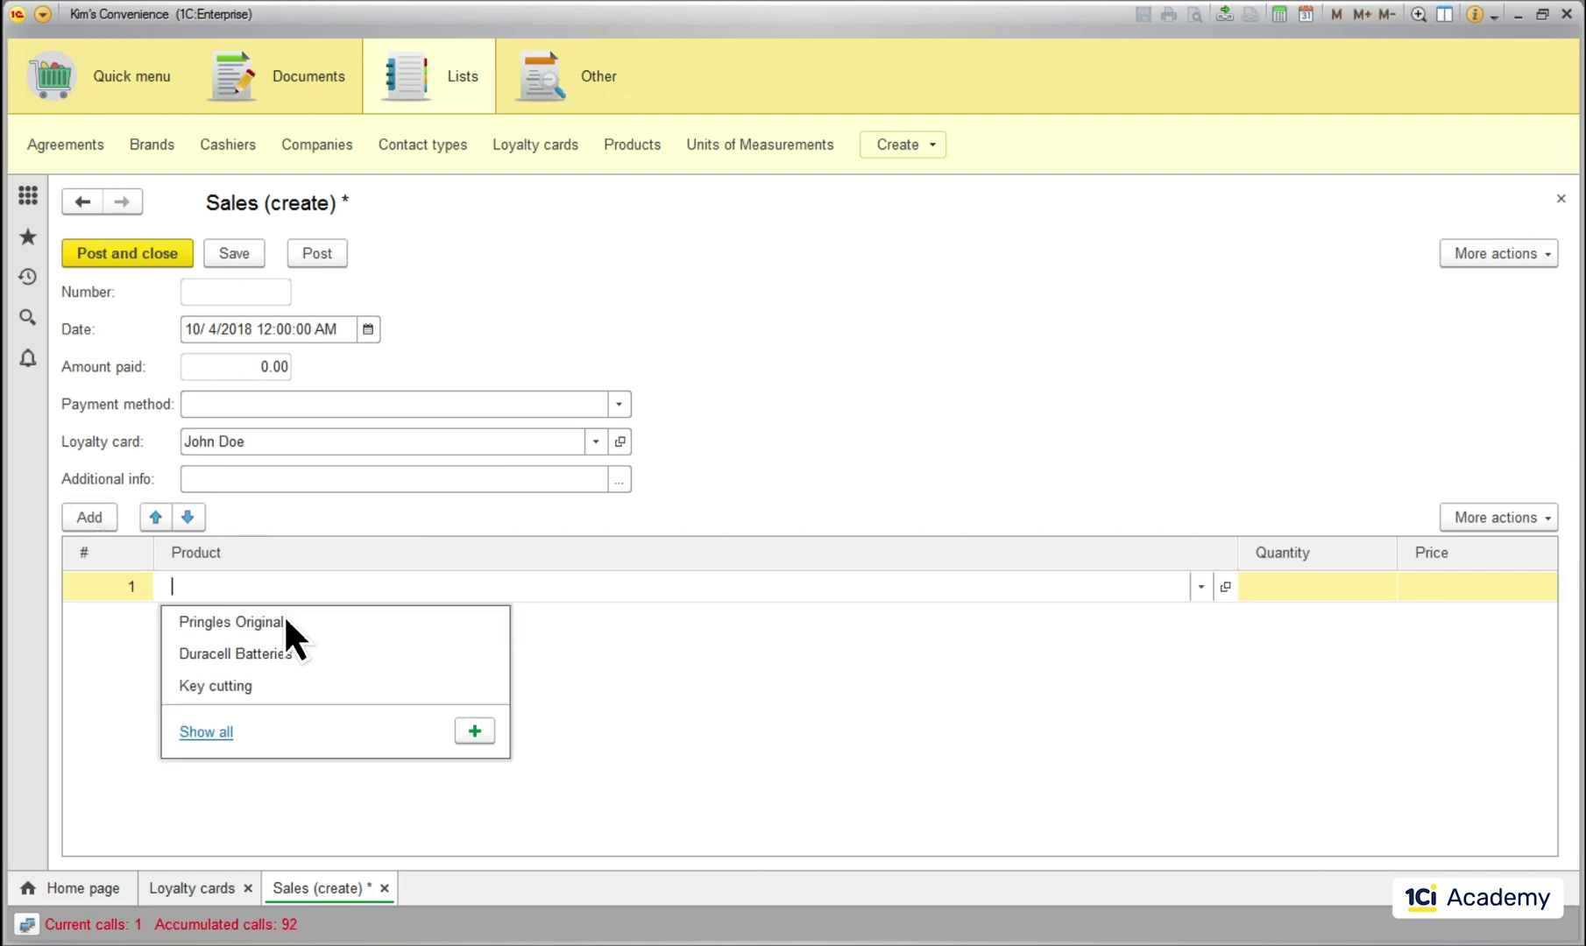
{"action": "left_click", "coordinate": [295, 619]}
{"action": "type", "text": "24"}
{"action": "left_click", "coordinate": [1472, 588]}
{"action": "type", "text": "88"}
Step: Add a Coca-Cola line from the Pops group with quantity 1 and price 2
{"action": "left_click", "coordinate": [104, 523]}
{"action": "left_click", "coordinate": [219, 764]}
{"action": "left_click", "coordinate": [521, 296]}
{"action": "double_click", "coordinate": [626, 358]}
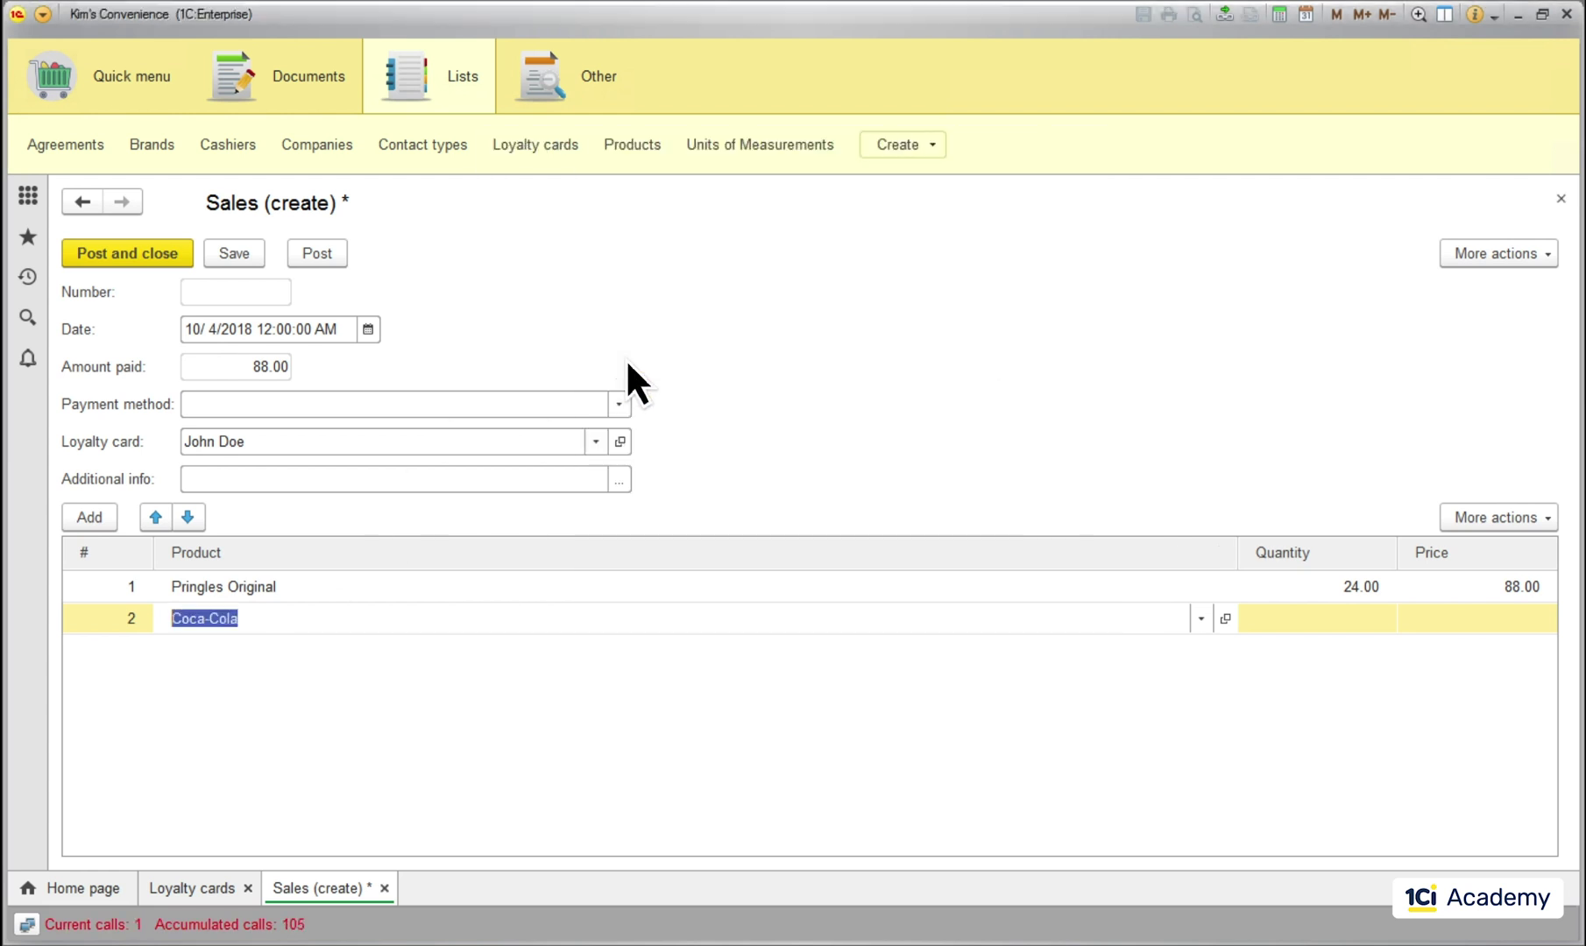
{"action": "left_click", "coordinate": [1300, 617]}
{"action": "type", "text": "1"}
{"action": "left_click", "coordinate": [1448, 627]}
{"action": "type", "text": "2"}
{"action": "key", "text": "Return"}
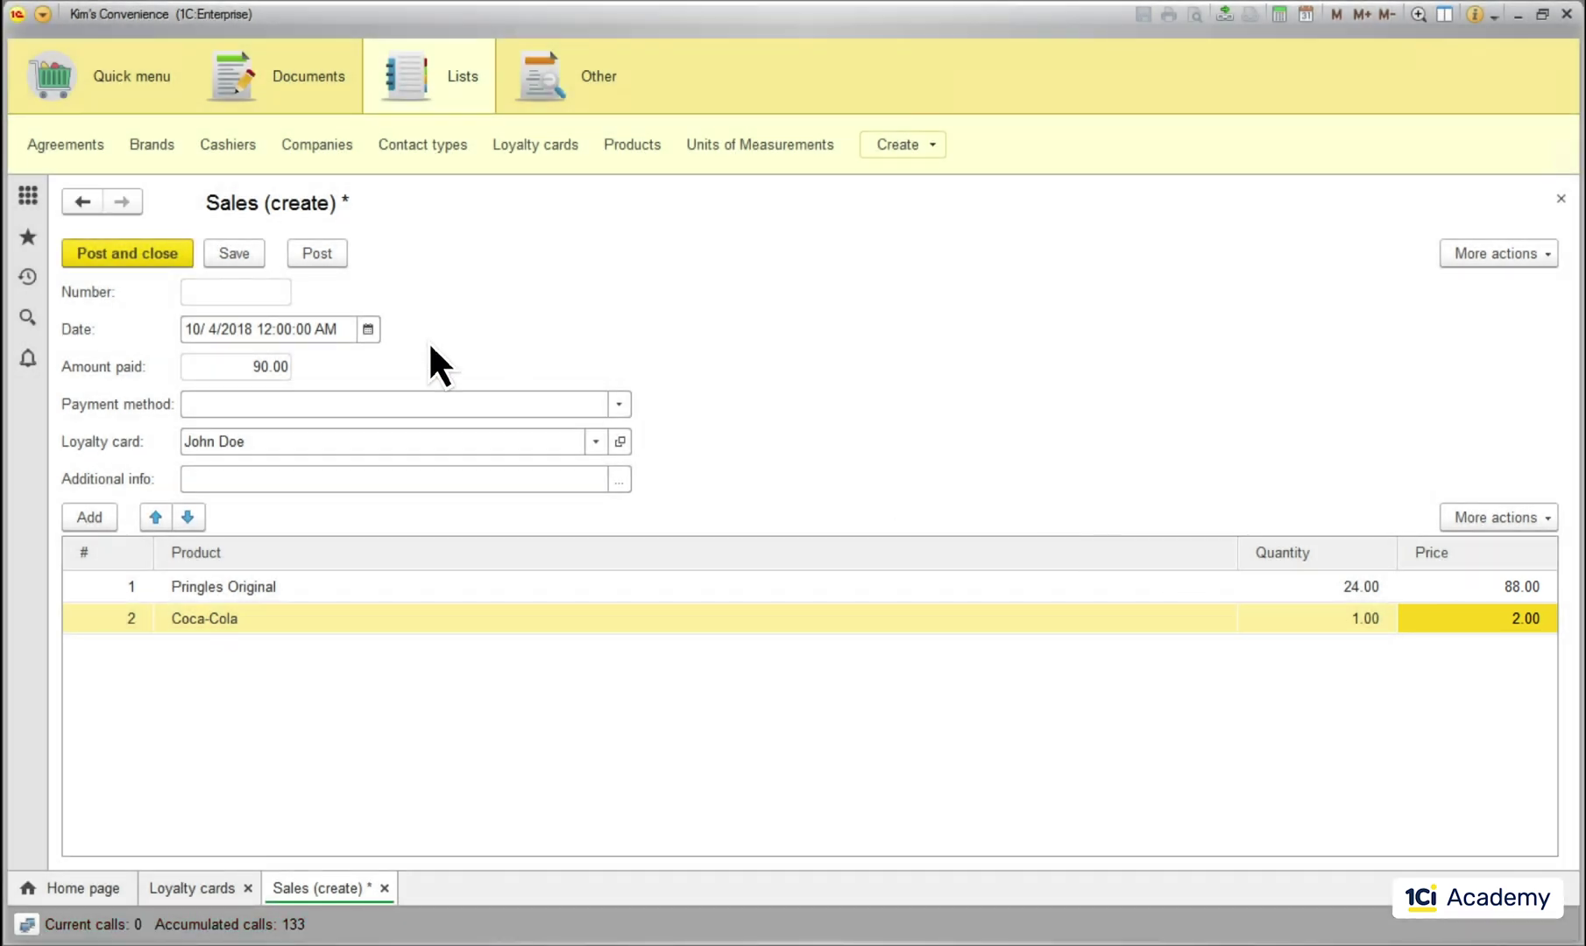
Step: Post and close the sale, then view the Loyalty cards turnovers list
{"action": "left_click", "coordinate": [147, 263]}
{"action": "left_click", "coordinate": [603, 74]}
{"action": "left_click", "coordinate": [405, 145]}
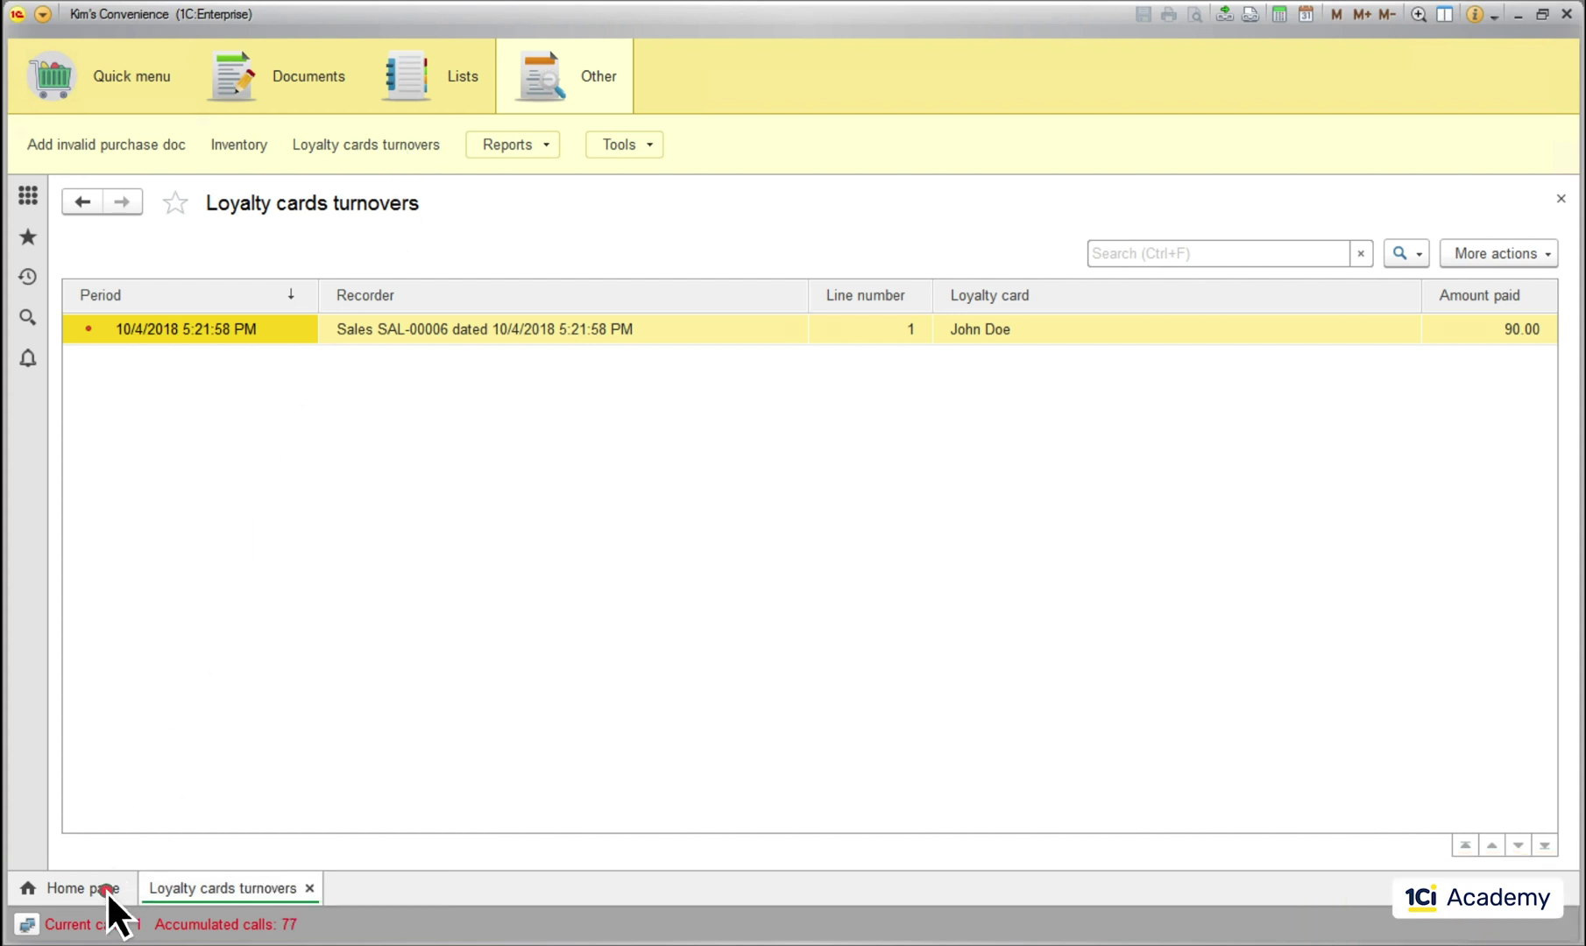
Step: Create and post a Sales document on the loyalty card with 12 Coca-Cola at 16
{"action": "left_click", "coordinate": [84, 887]}
{"action": "left_click", "coordinate": [108, 294]}
{"action": "left_click", "coordinate": [596, 441]}
{"action": "left_click", "coordinate": [469, 475]}
{"action": "left_click", "coordinate": [89, 518]}
{"action": "left_click", "coordinate": [272, 620]}
{"action": "left_click", "coordinate": [1449, 595]}
{"action": "type", "text": "16"}
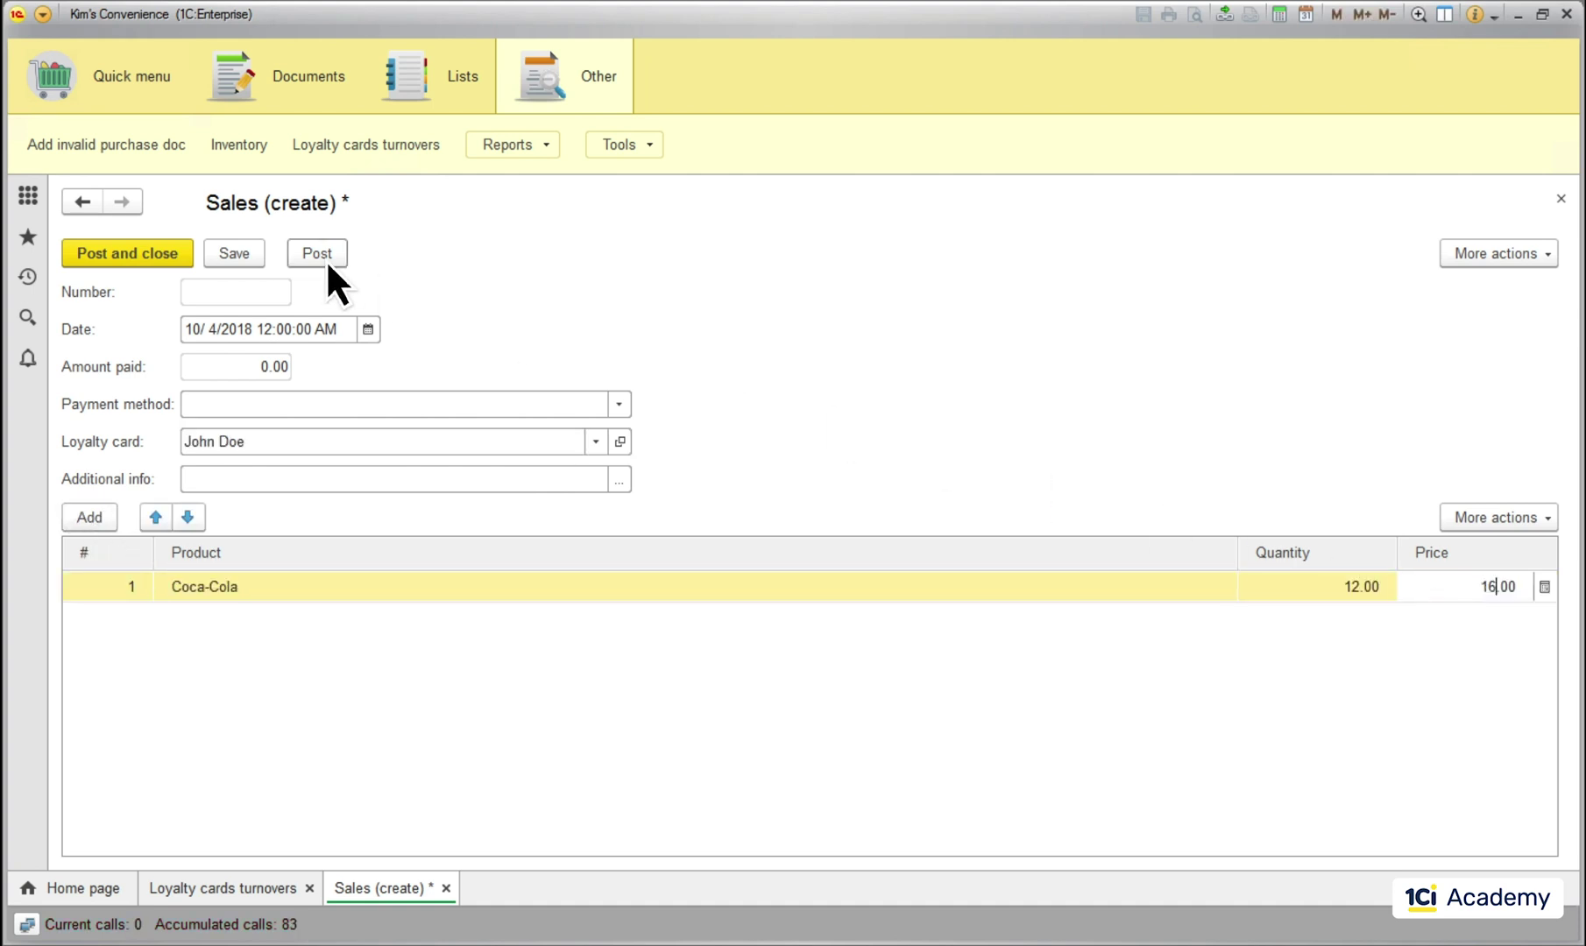
{"action": "left_click", "coordinate": [326, 260]}
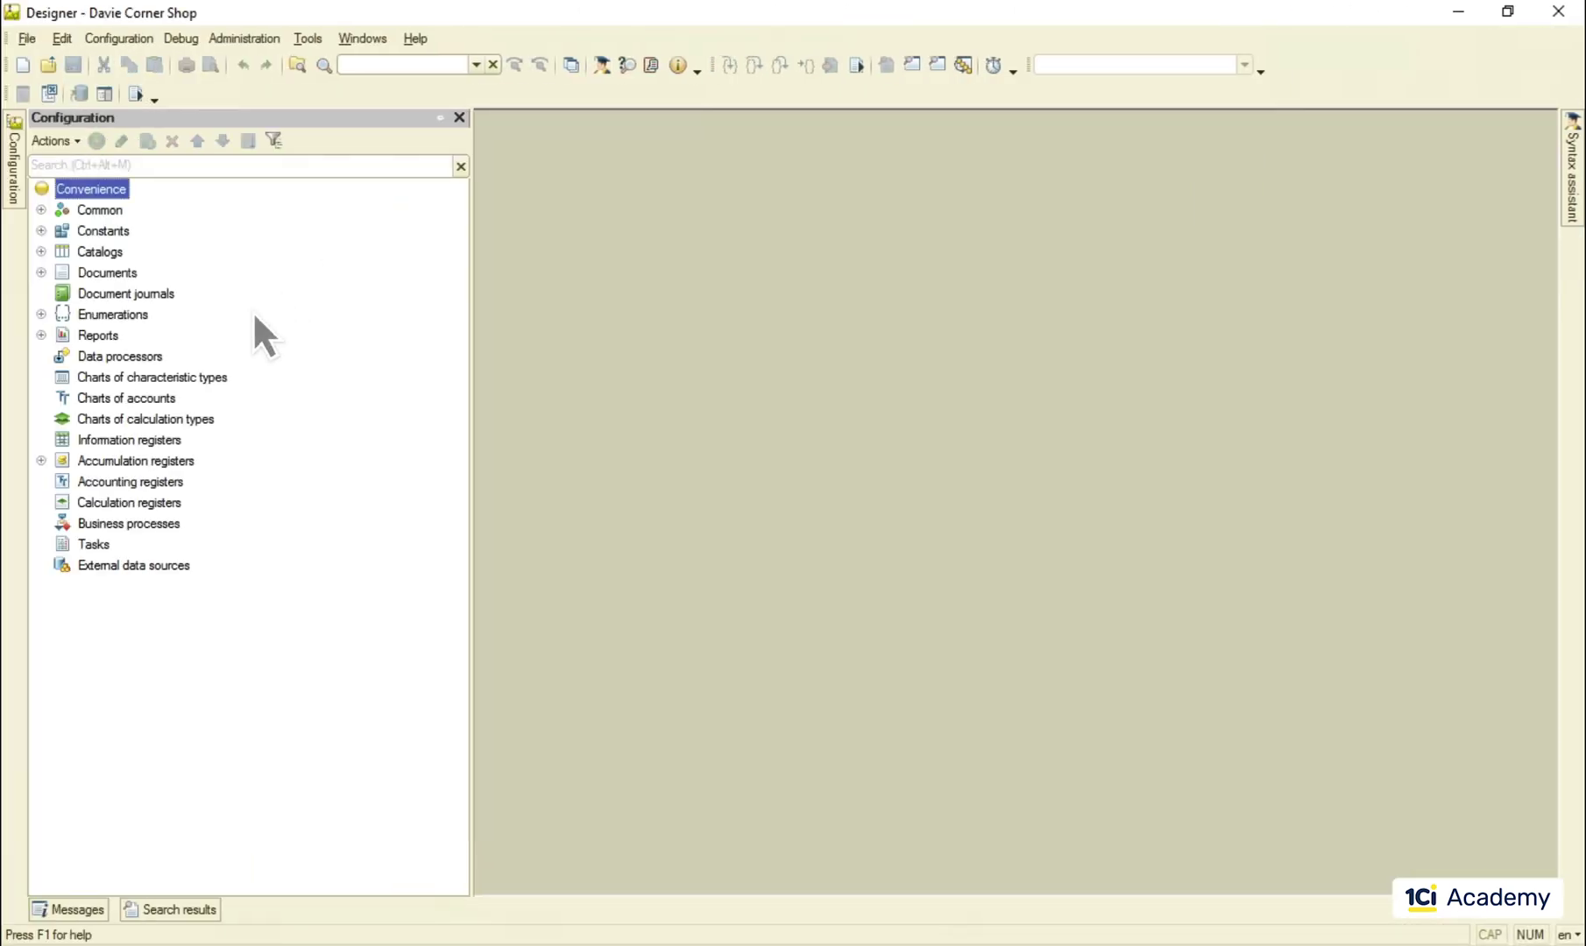
Step: Expand LoyaltyCardsTurnovers to show its LoyaltyCard dimension and AmountPaid resource
{"action": "left_click", "coordinate": [41, 461]}
{"action": "left_click", "coordinate": [62, 544]}
{"action": "left_click", "coordinate": [83, 565]}
{"action": "left_click", "coordinate": [82, 605]}
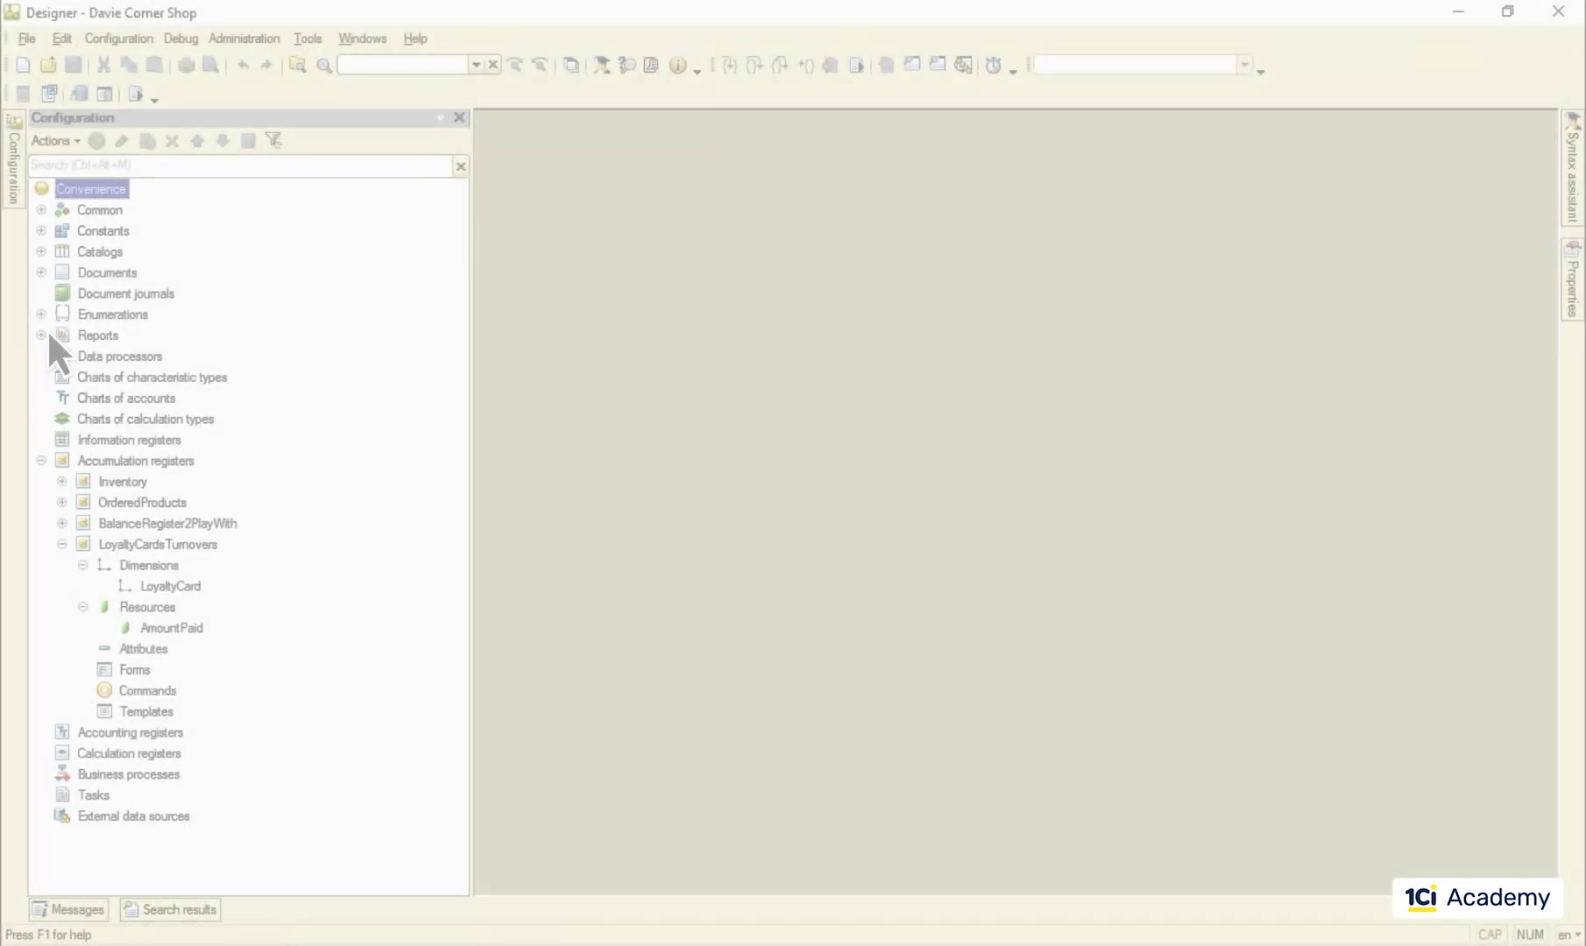
Step: Open the Sales document's DocumentForm in a maximised editor
{"action": "left_click", "coordinate": [39, 271]}
{"action": "left_click", "coordinate": [61, 334]}
{"action": "left_click", "coordinate": [83, 397]}
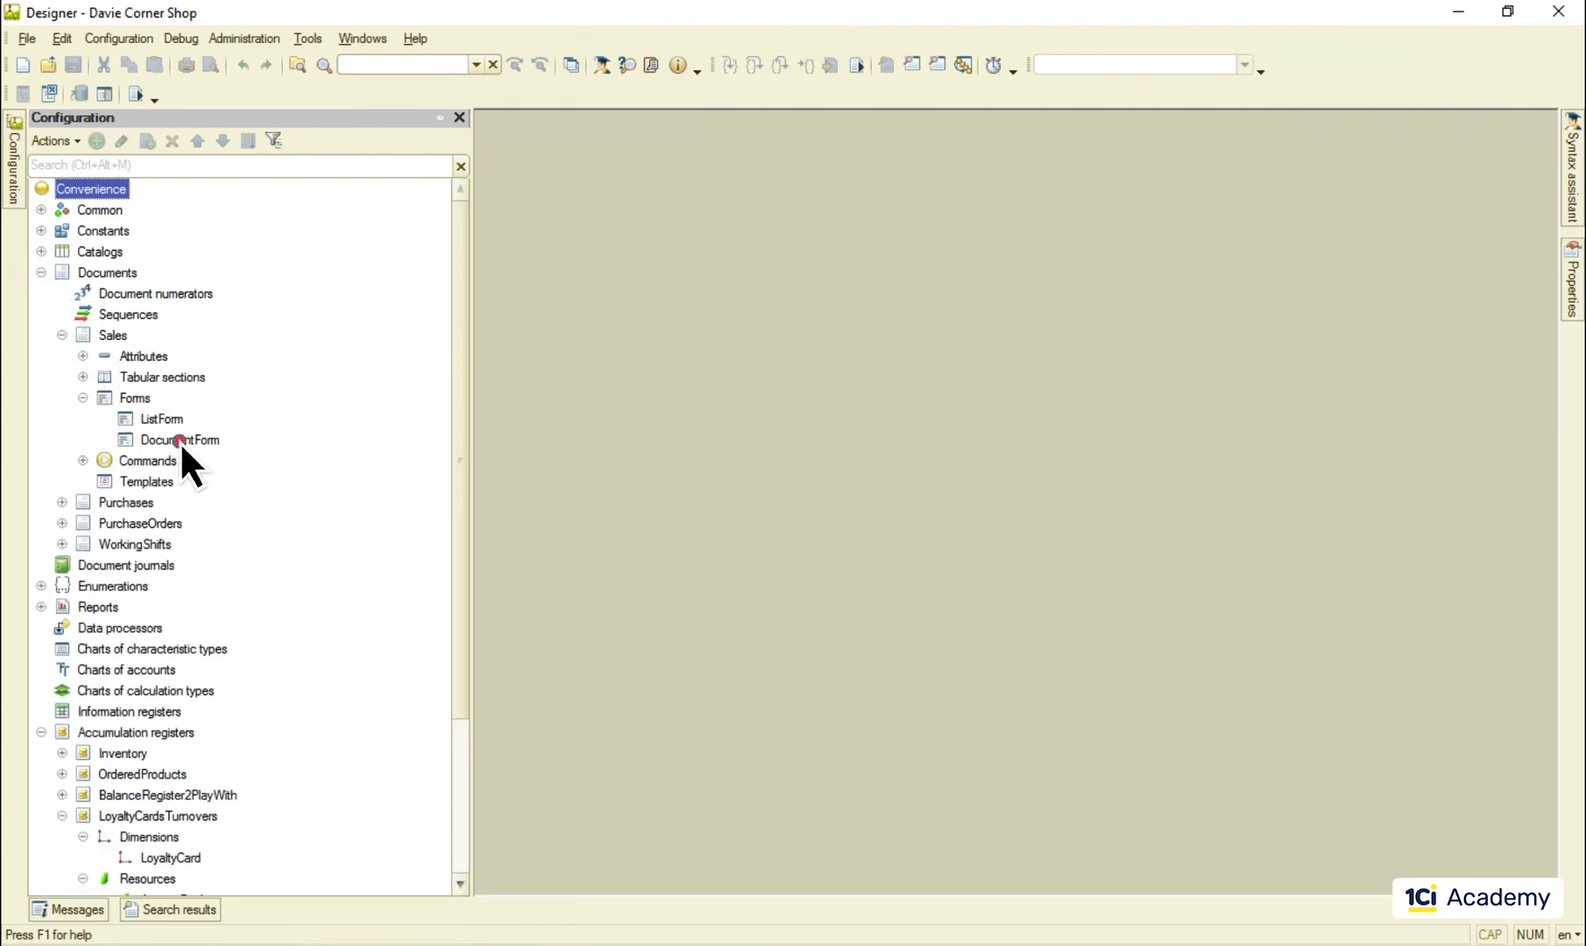
{"action": "double_click", "coordinate": [179, 441]}
{"action": "double_click", "coordinate": [749, 120]}
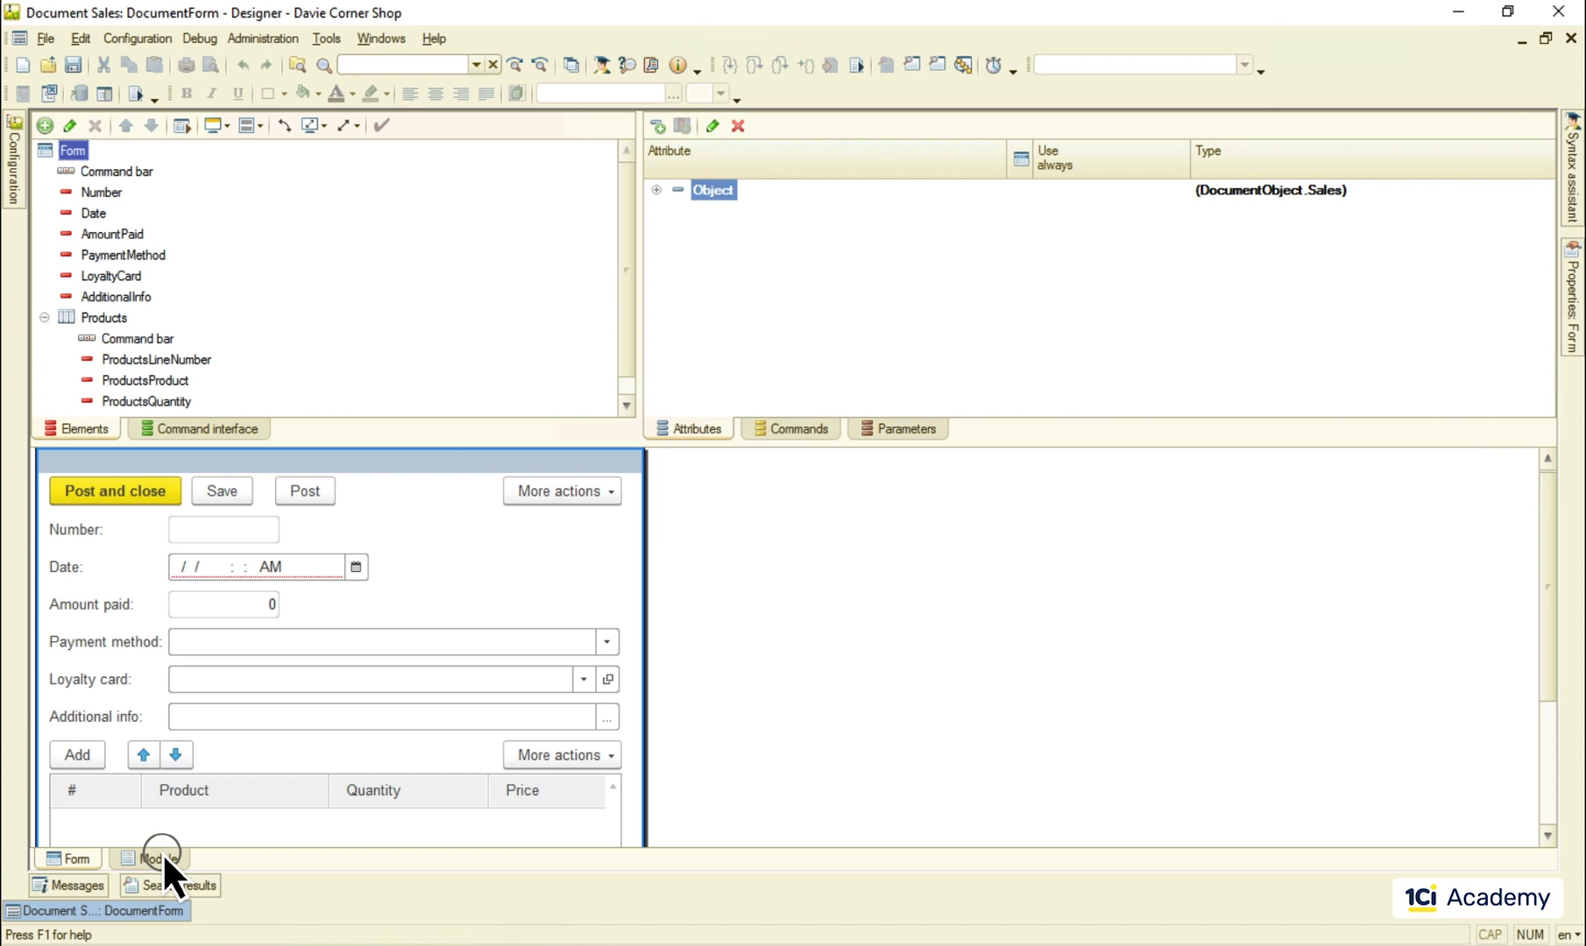
Step: Expand the form module's ProductsPriceOnChange, ProductsAfterDeleteRow, RecalculateAmountPaid and OnOpen procedures
{"action": "left_click", "coordinate": [159, 857]}
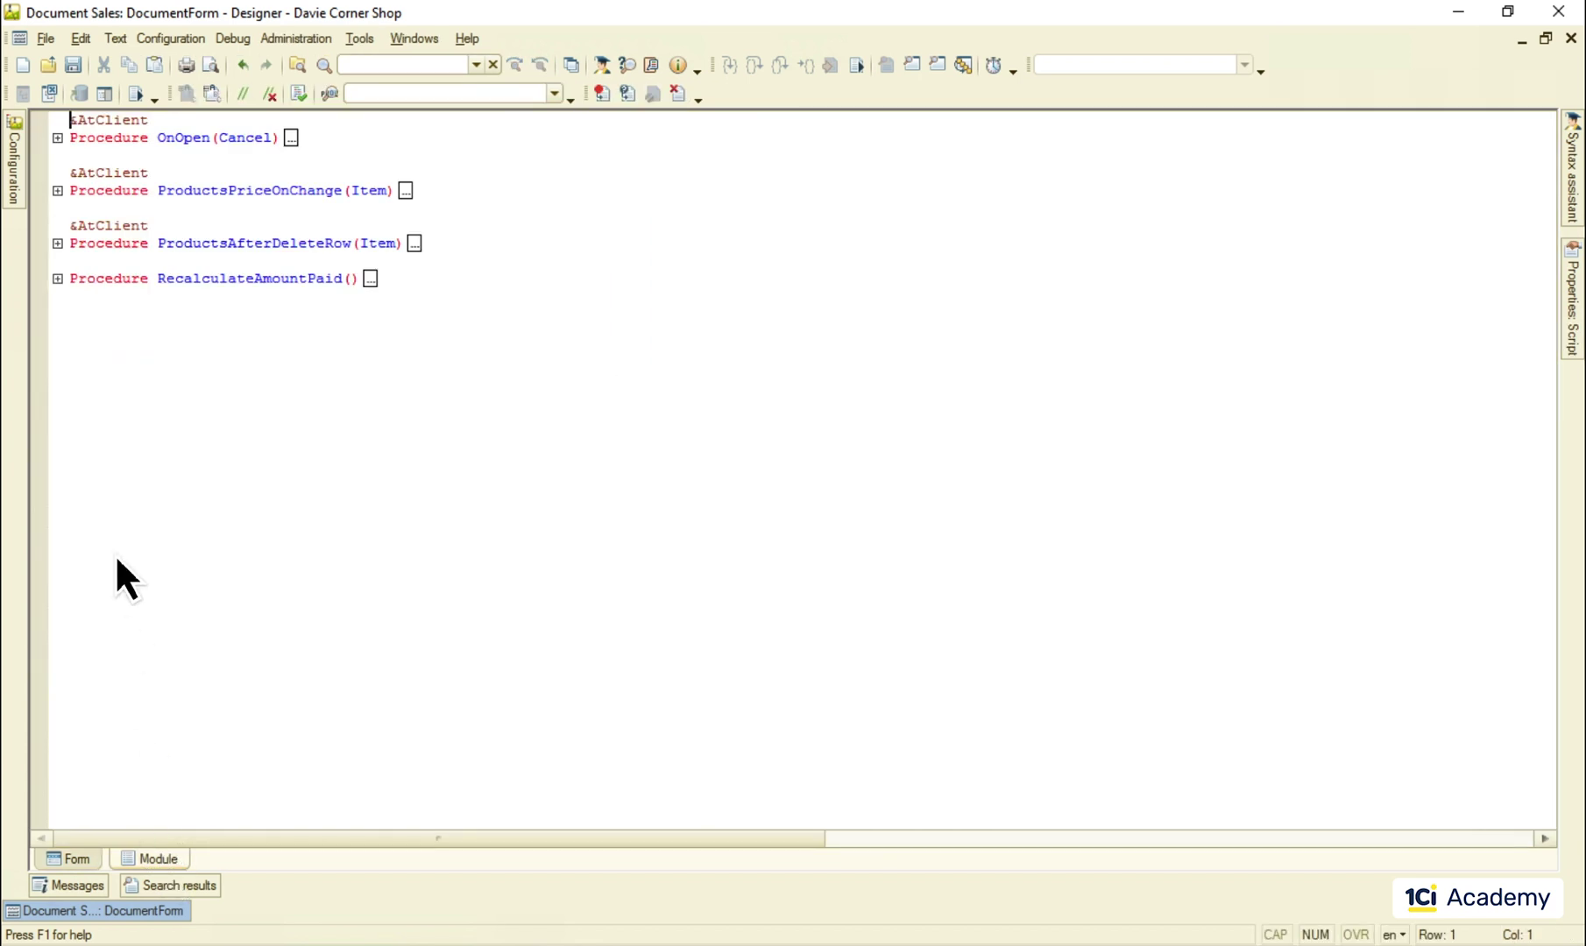
{"action": "left_click", "coordinate": [57, 190]}
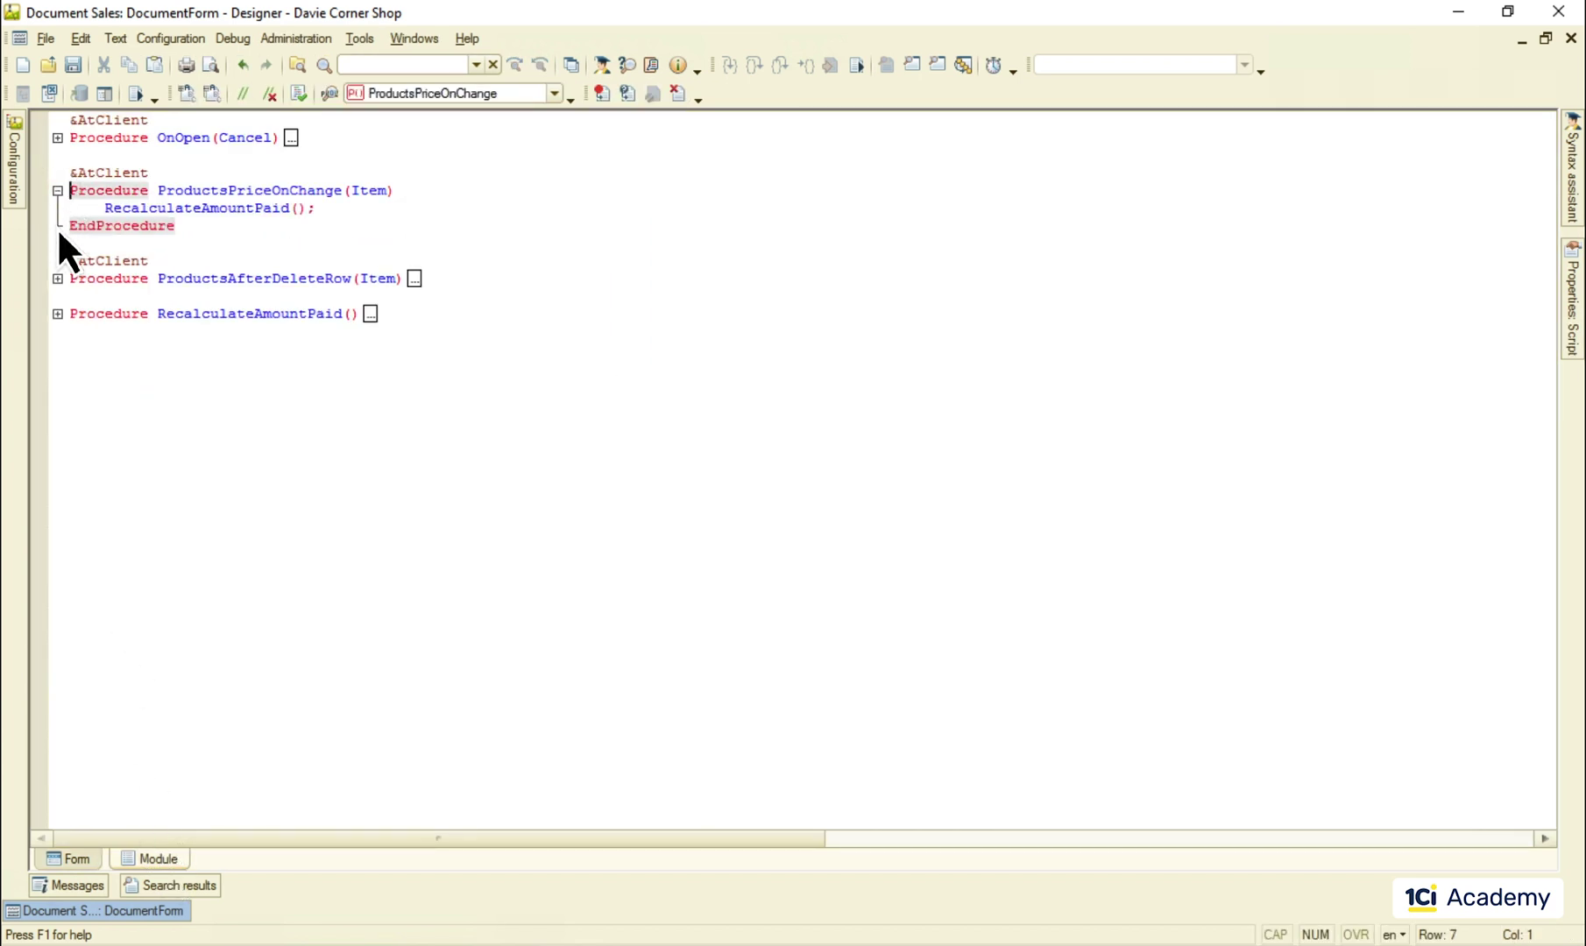
{"action": "left_click", "coordinate": [57, 277]}
{"action": "left_click", "coordinate": [57, 349]}
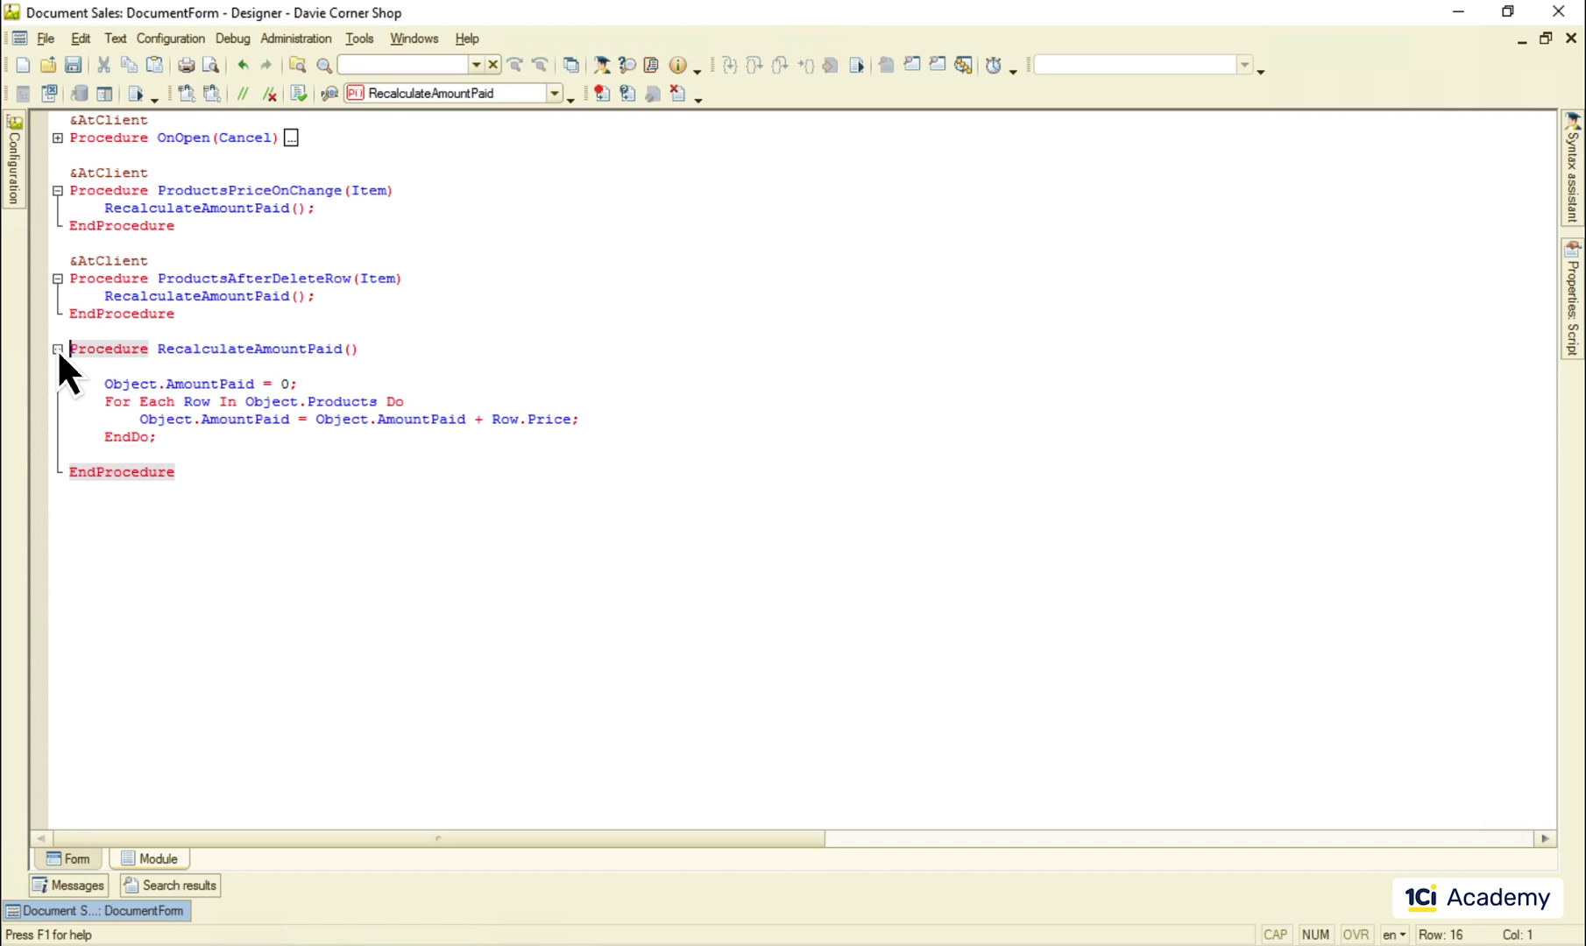
{"action": "left_click", "coordinate": [57, 136]}
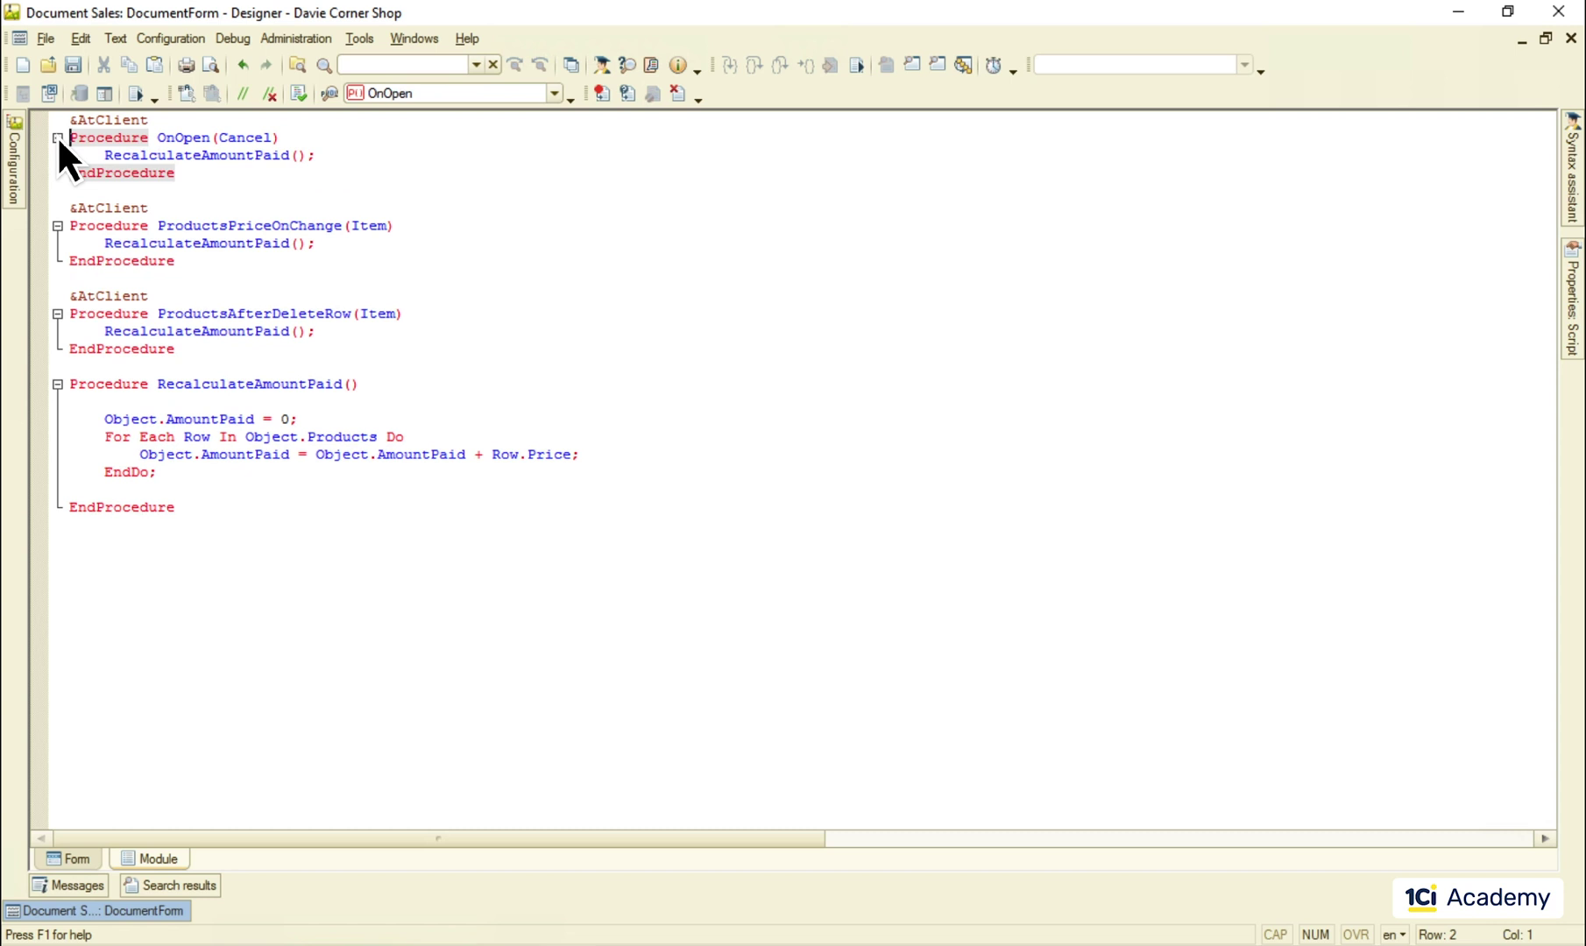
Step: Open the Sales object module and expand its BeforeWrite procedure
{"action": "left_click", "coordinate": [15, 180]}
{"action": "right_click", "coordinate": [110, 331]}
{"action": "left_click", "coordinate": [228, 344]}
{"action": "left_click", "coordinate": [55, 224]}
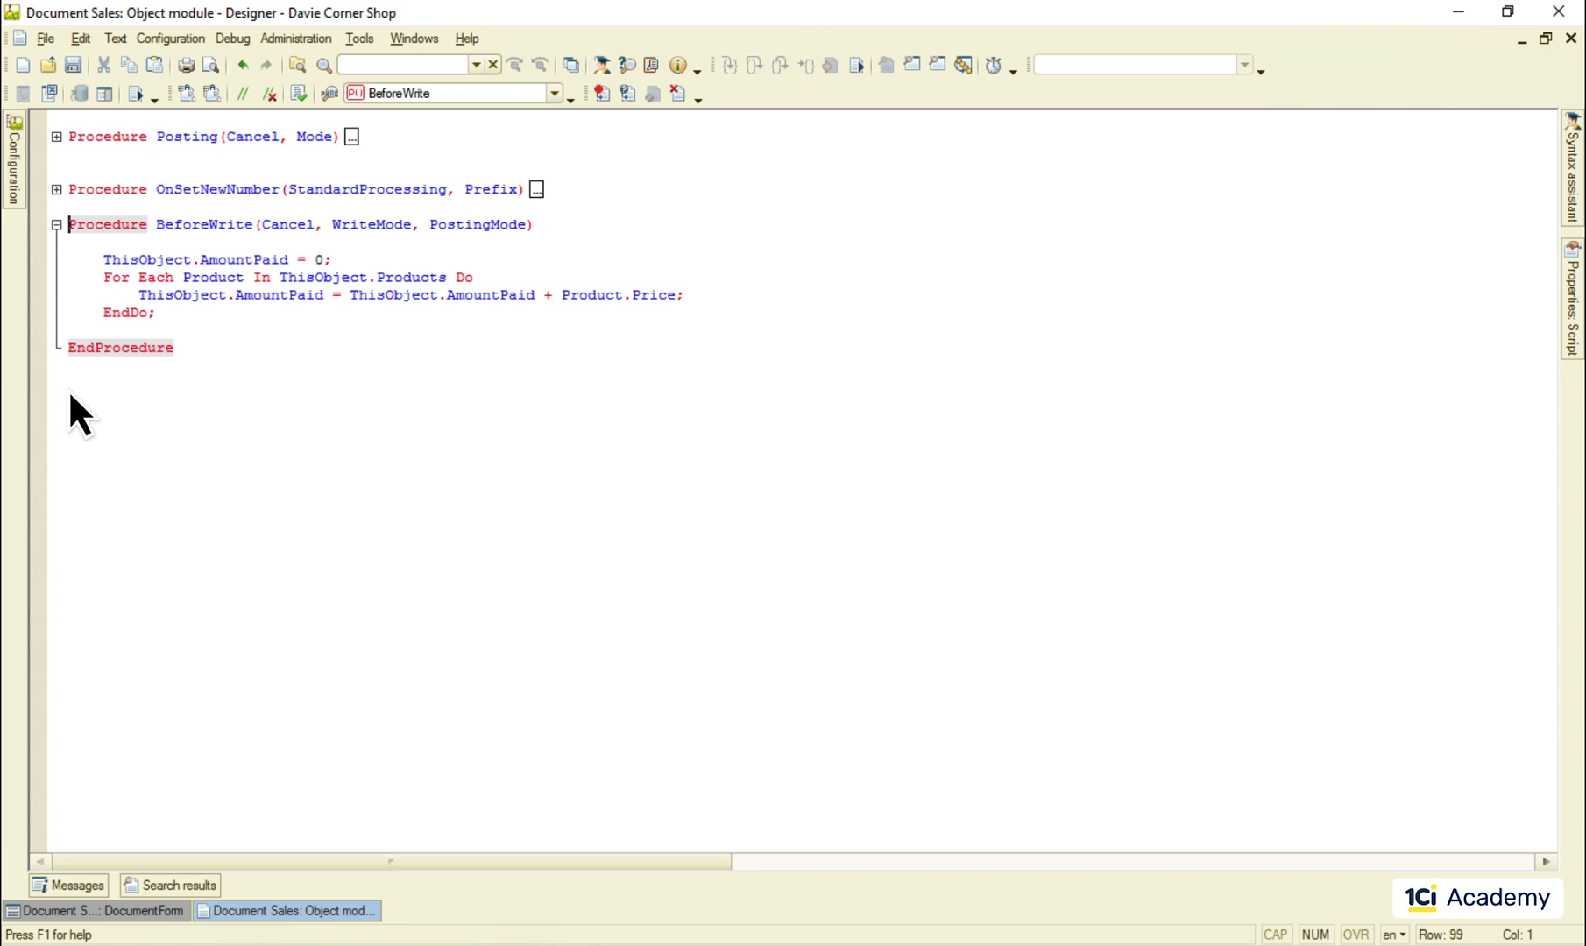
Step: Collapse BeforeWrite and expand the Sales Posting procedure to its LoyaltyCardsTurnovers 5% discount code
{"action": "left_click", "coordinate": [55, 224]}
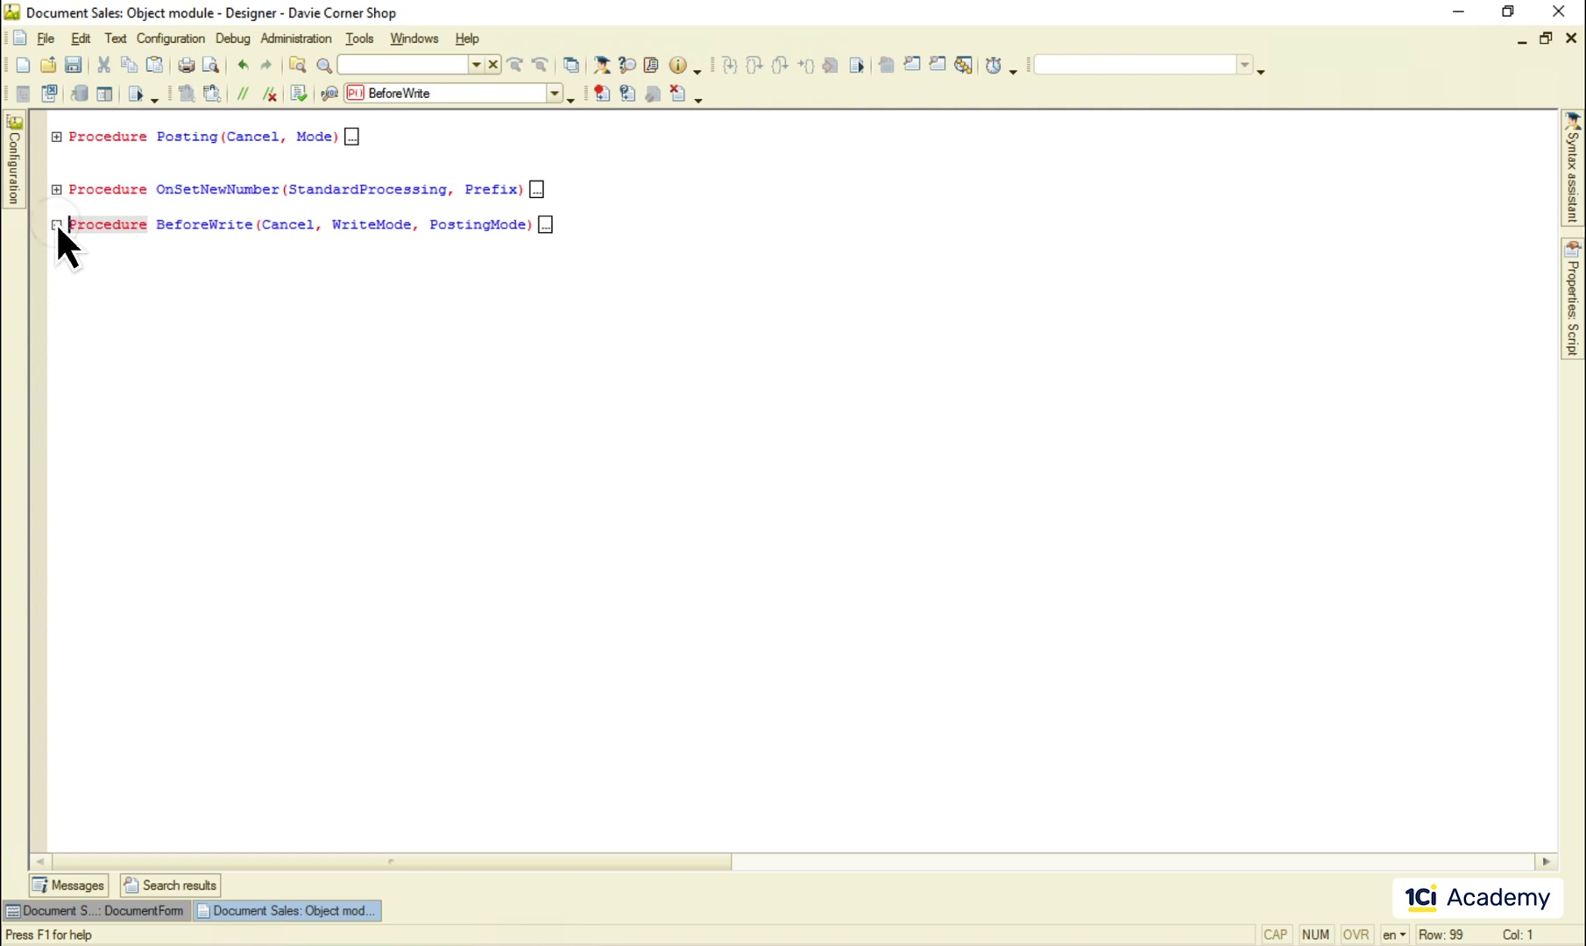
{"action": "left_click", "coordinate": [56, 136]}
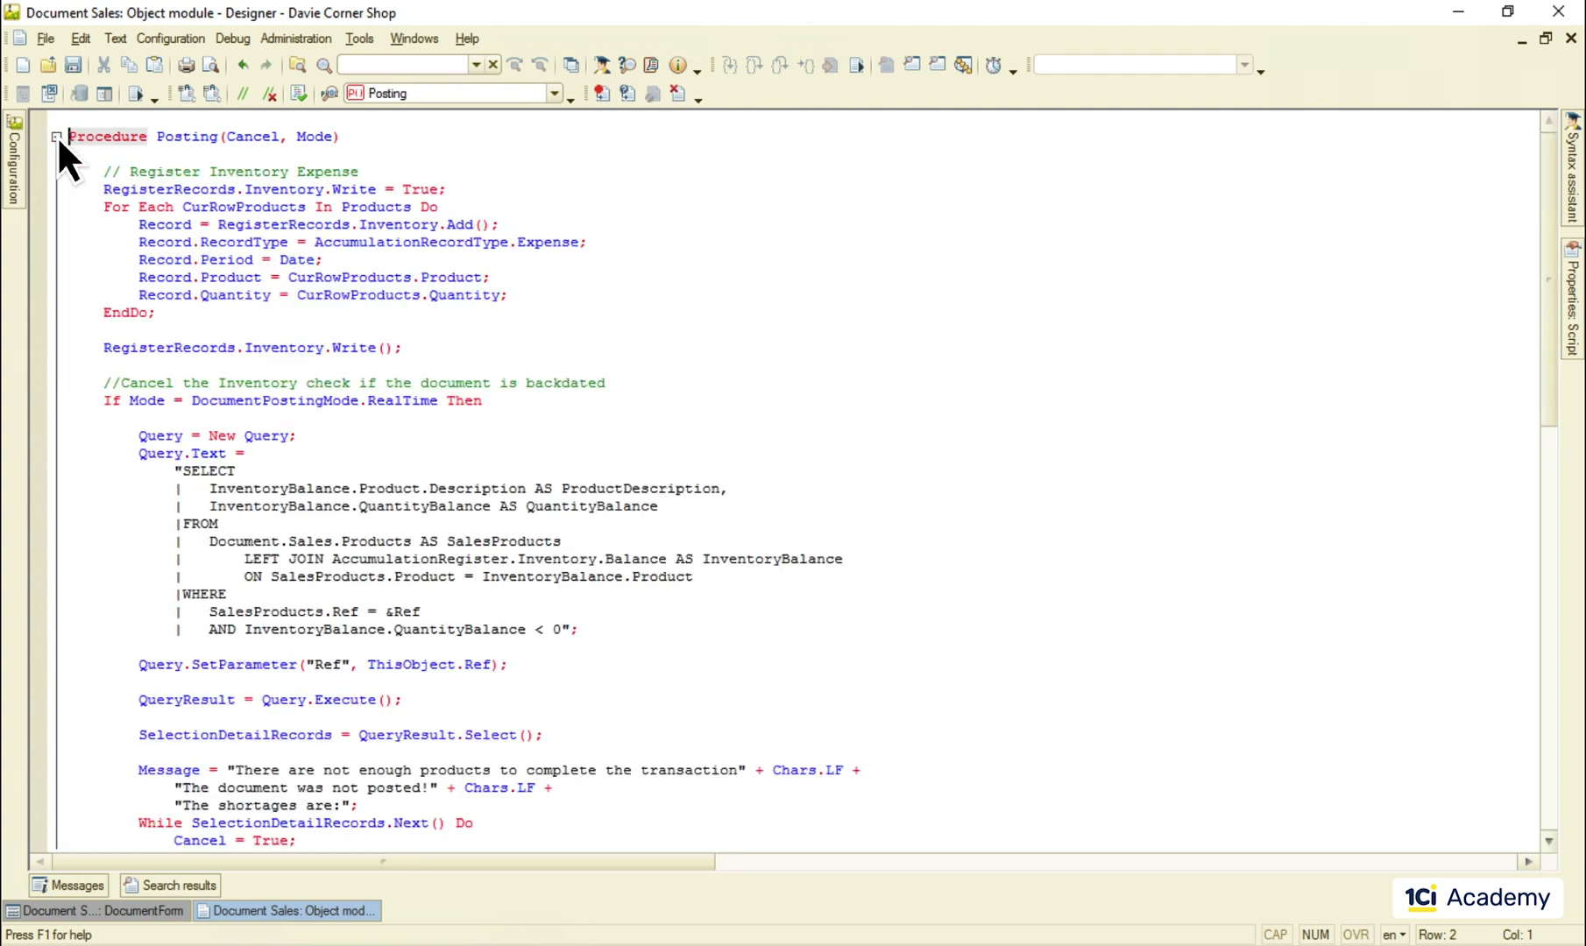
{"action": "left_click_drag", "start_coordinate": [1551, 292], "coordinate": [1550, 383]}
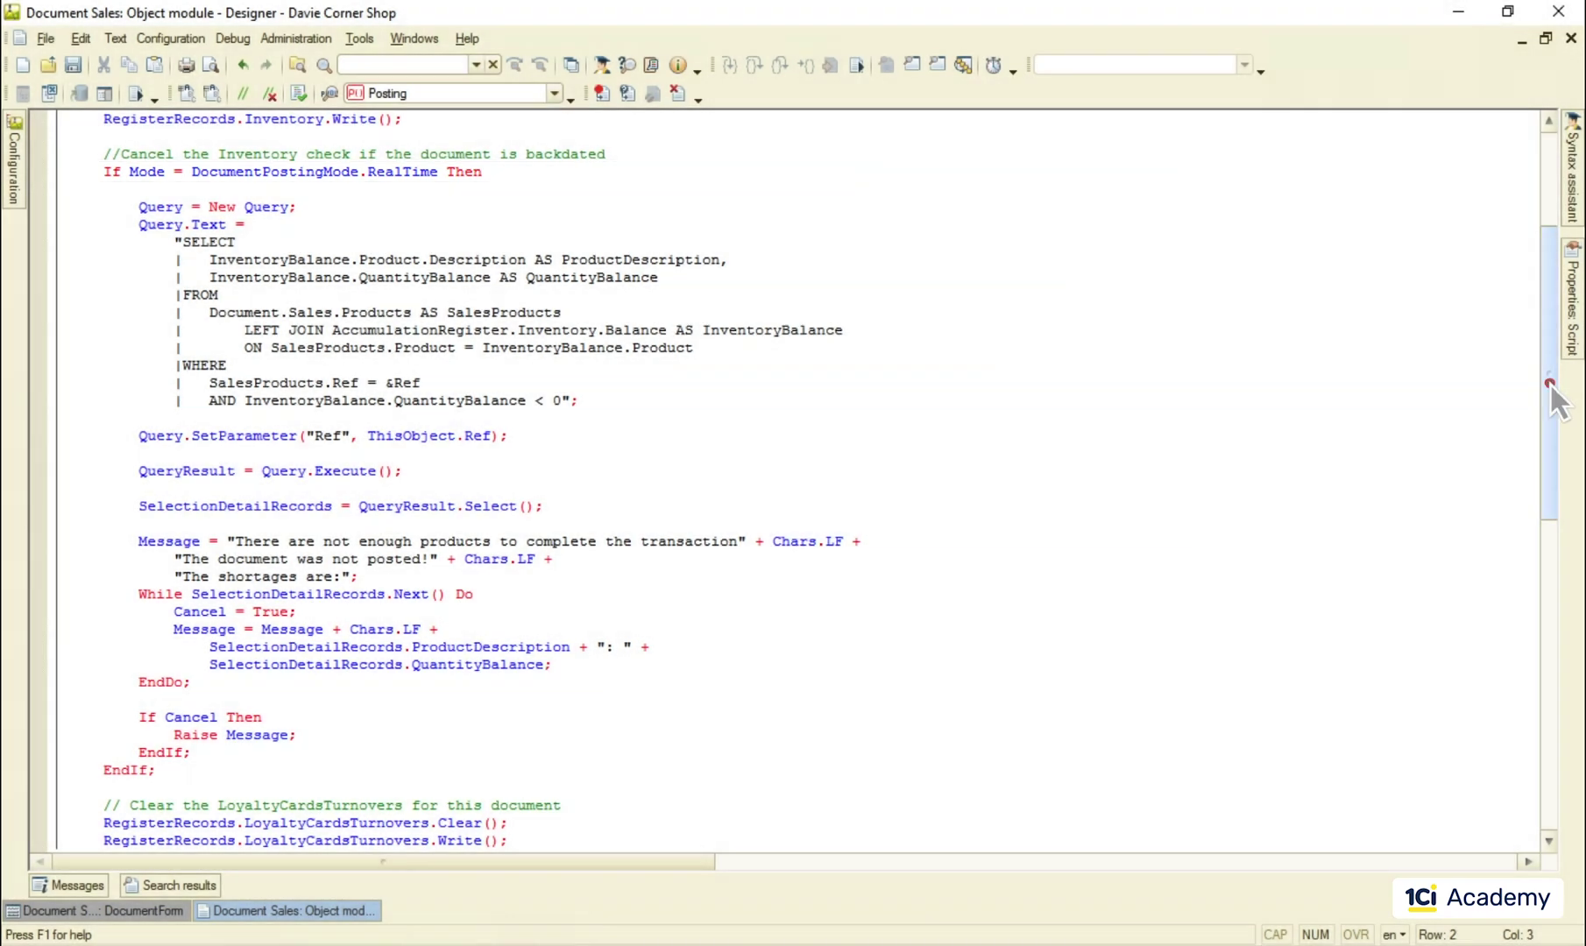
{"action": "left_click_drag", "start_coordinate": [1550, 383], "coordinate": [1550, 635]}
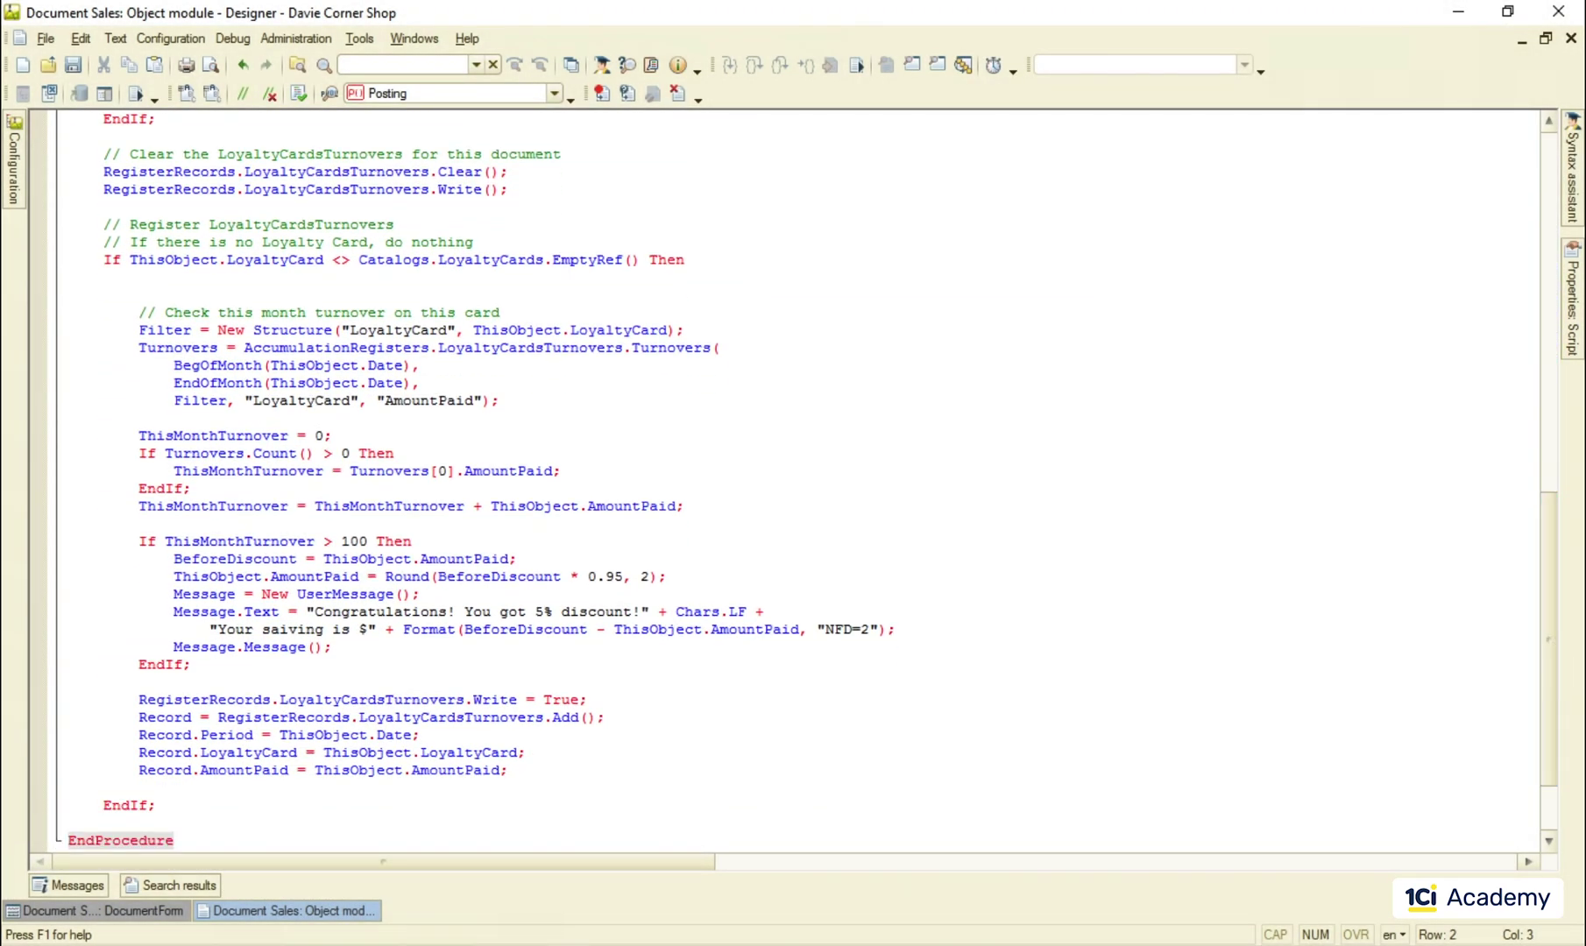